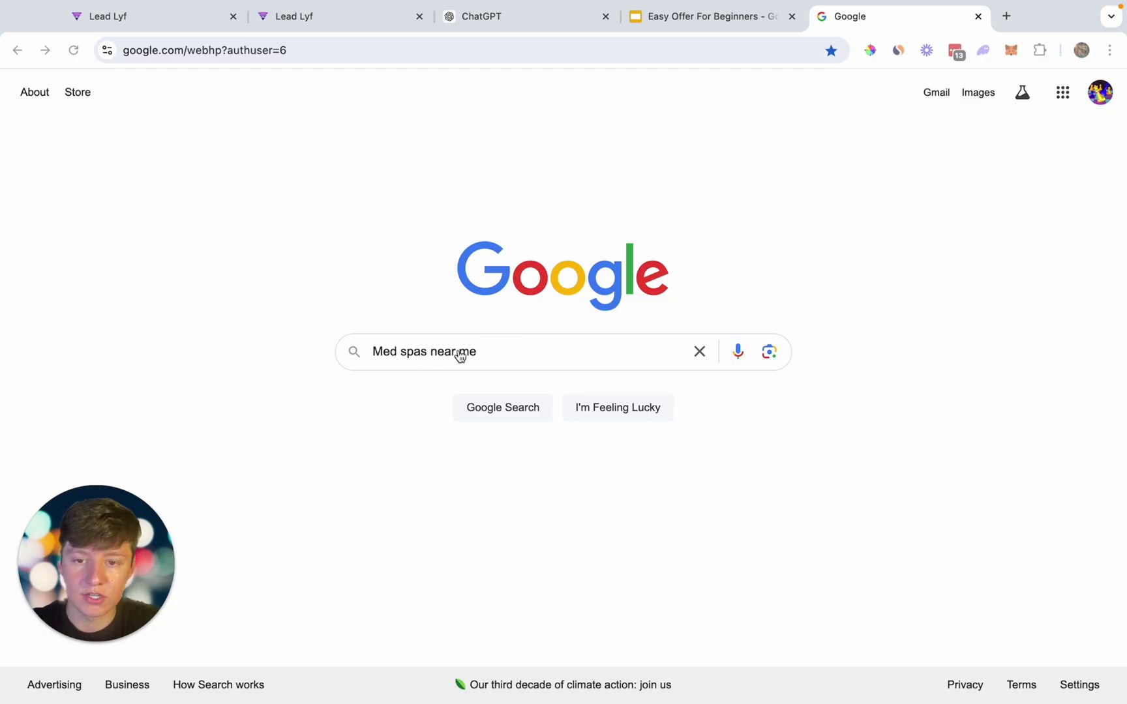
Search Google for "Med spas near me" and browse the full list of matching businesses.
key(Return)
scroll(396, 432, down, 8)
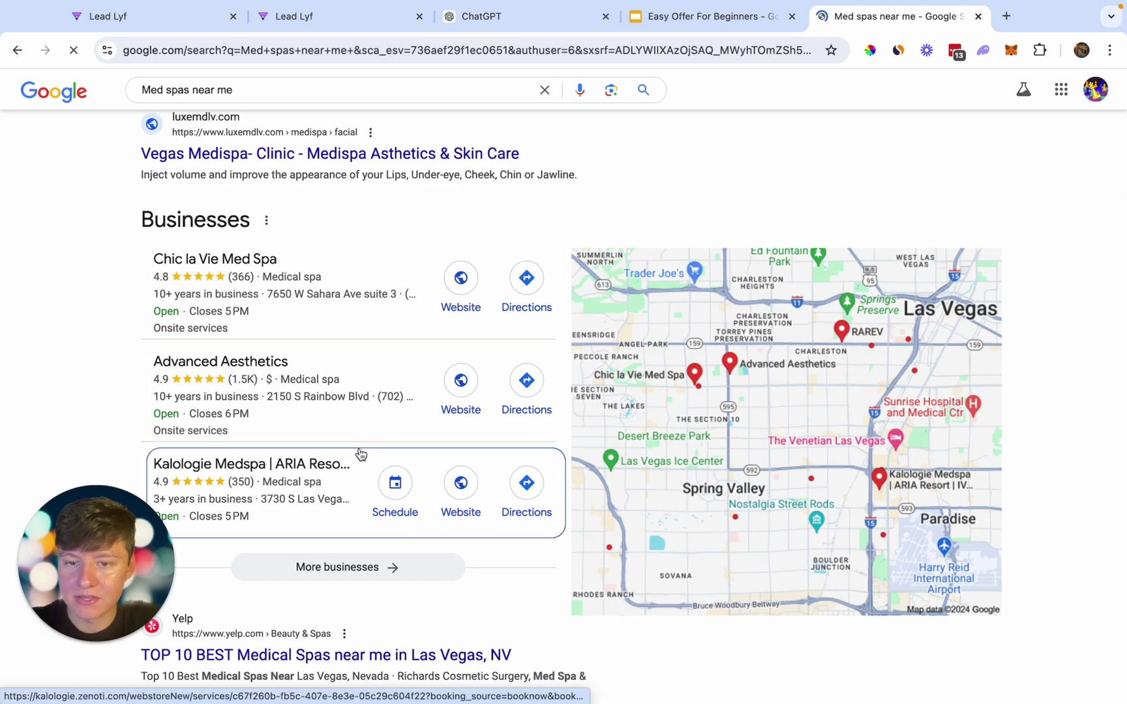
click(360, 567)
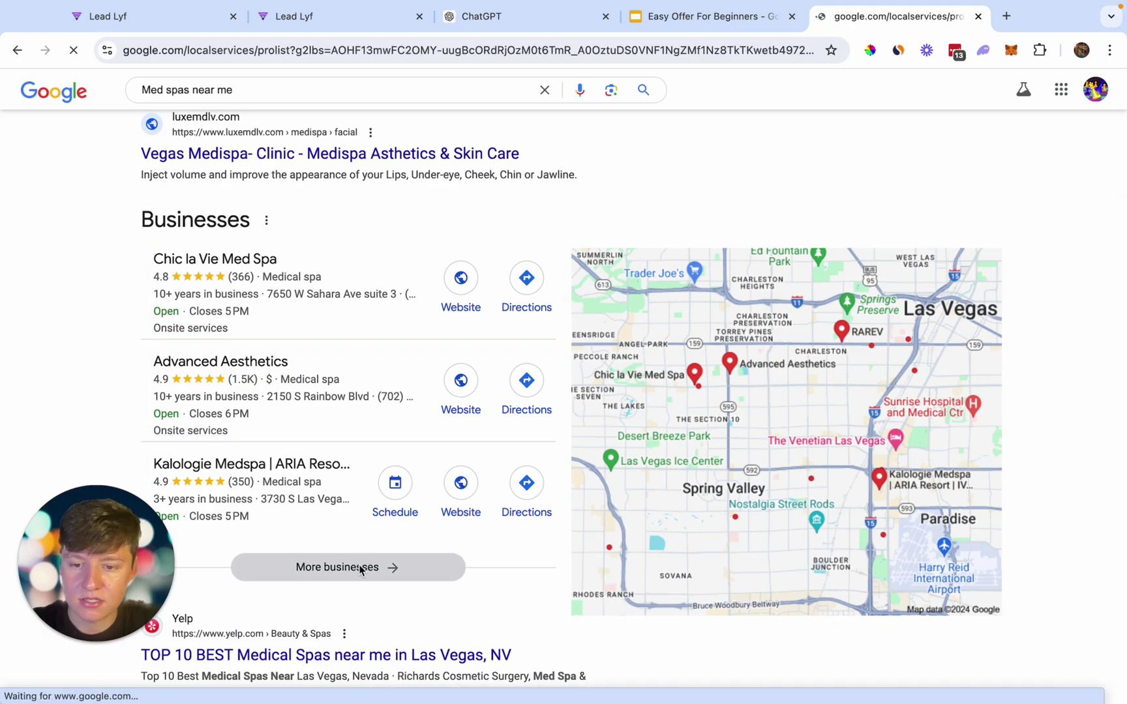
scroll(279, 443, down, 10)
scroll(279, 444, down, 5)
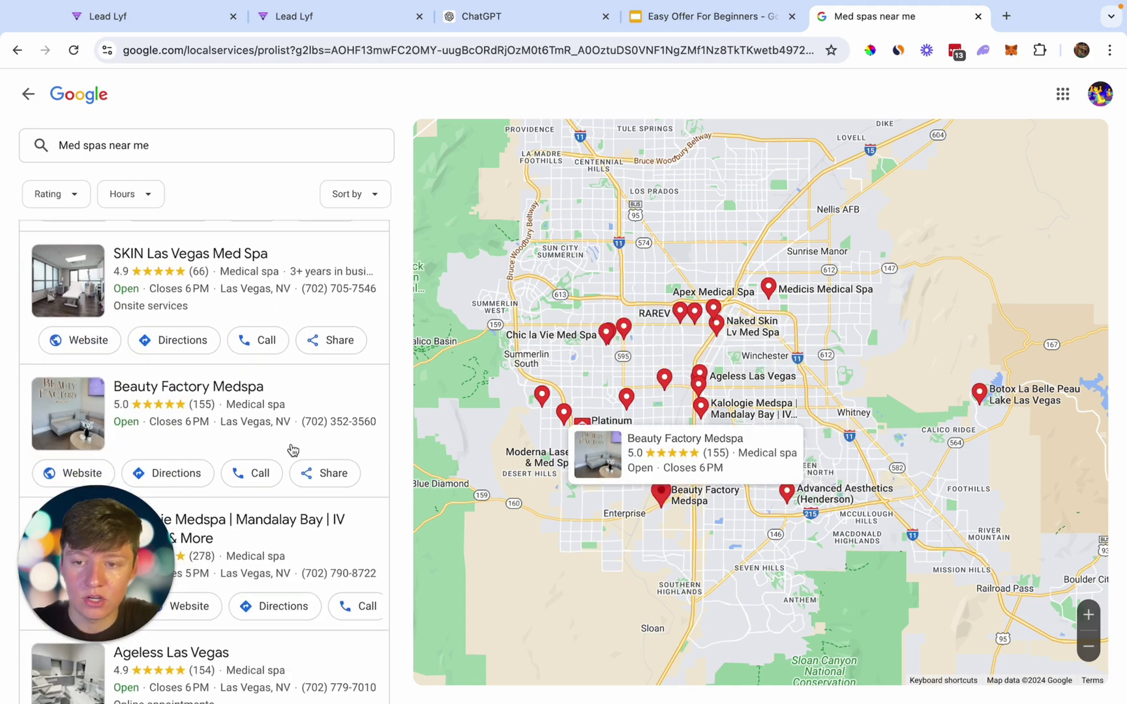
scroll(262, 414, down, 1)
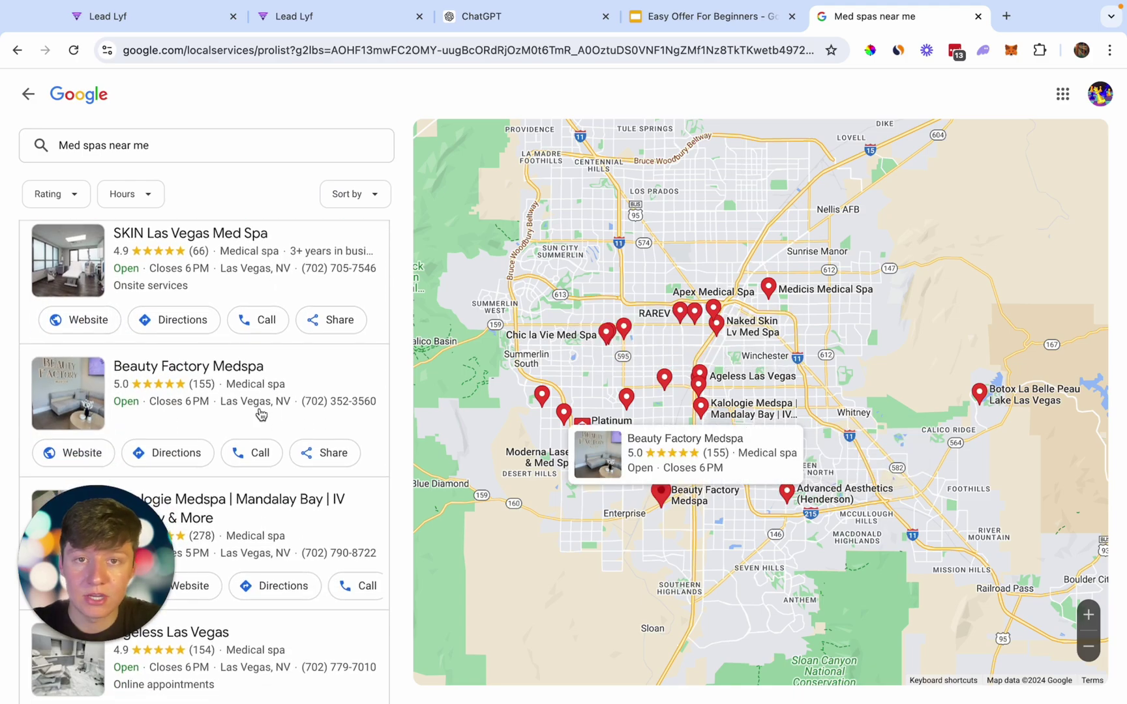
Open the Beauty Factory Medspa listing and review its contact details and web results.
click(296, 385)
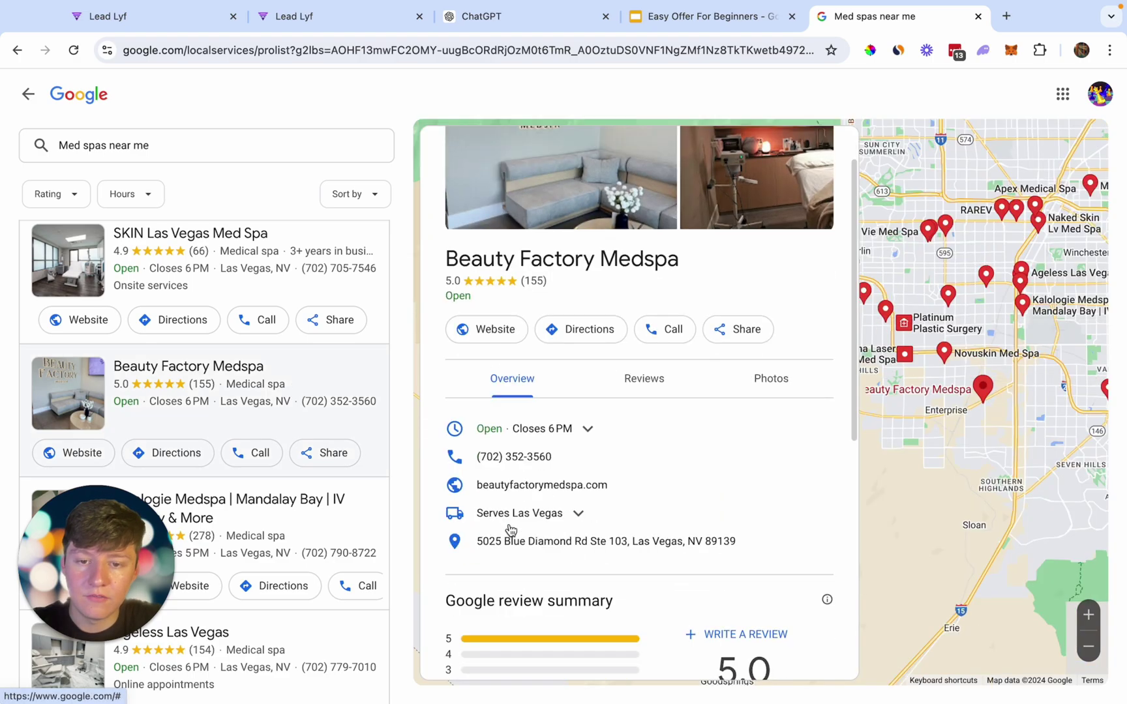
scroll(508, 457, down, 10)
scroll(496, 424, down, 1)
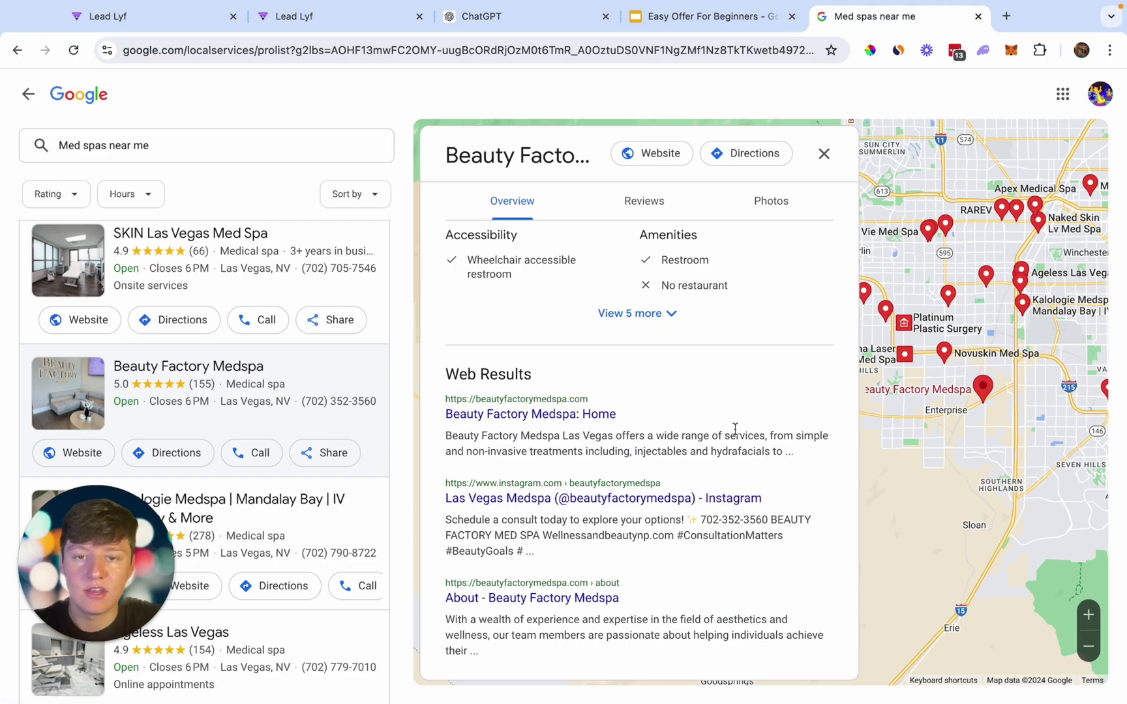
scroll(735, 431, up, 15)
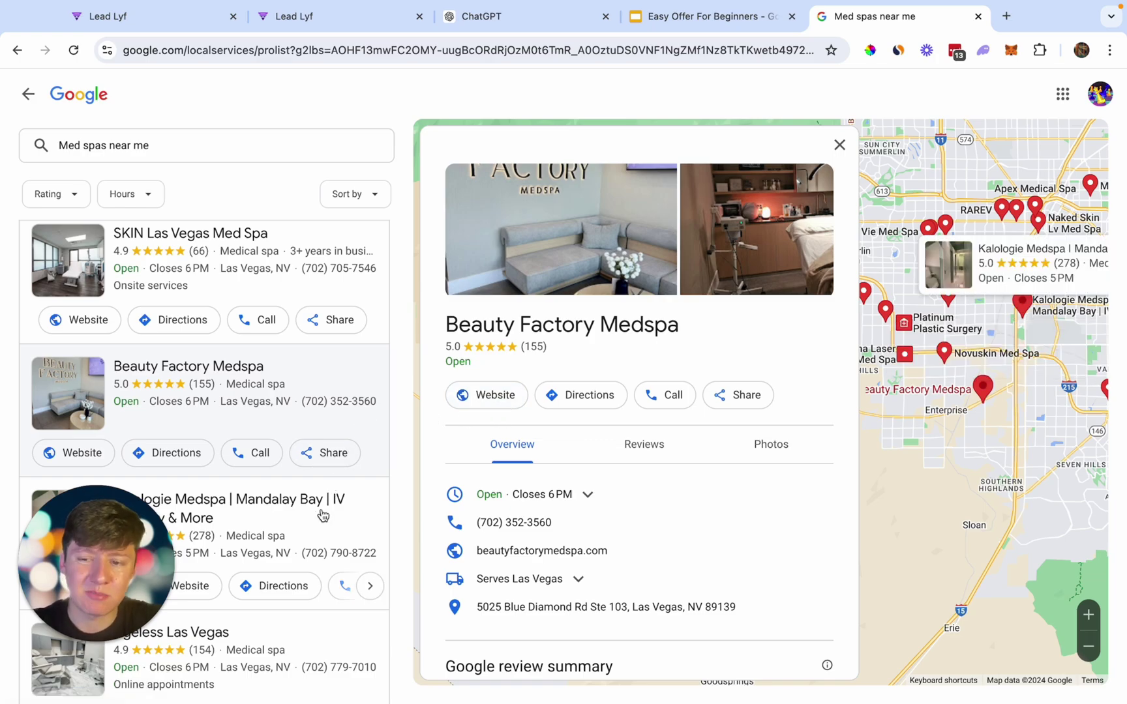
Go to the next page of med spa results, examine the listings, and open the pinned browser extension.
scroll(322, 515, down, 15)
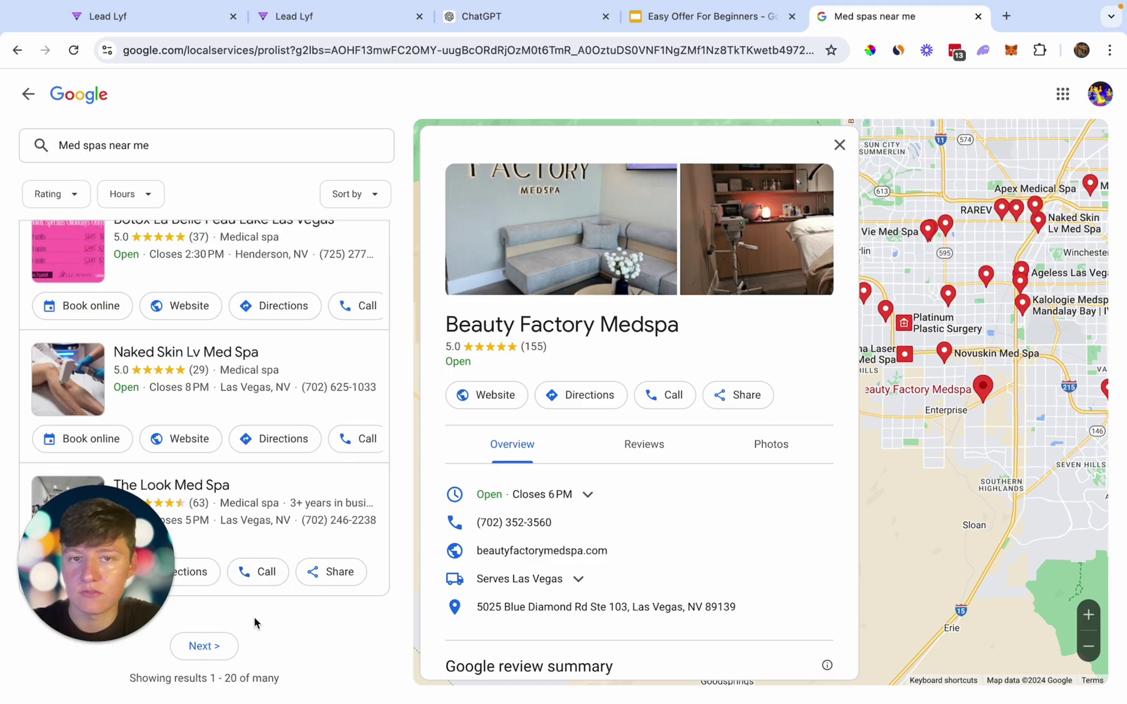
click(221, 645)
scroll(221, 609, down, 8)
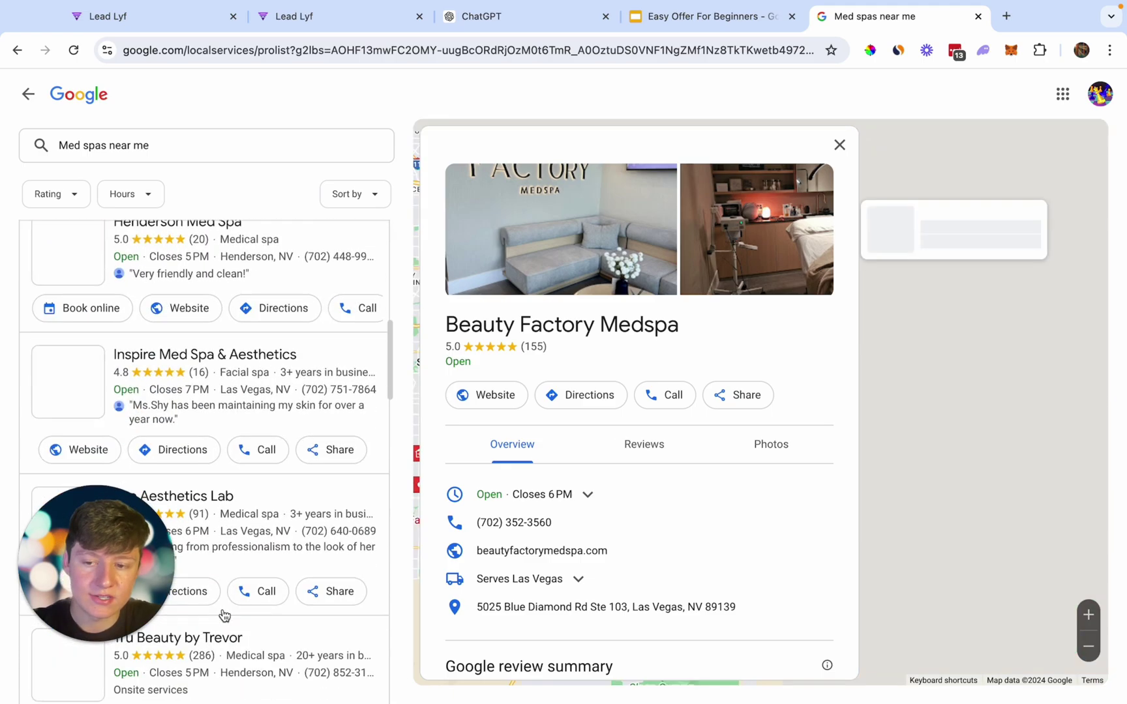
scroll(225, 615, down, 5)
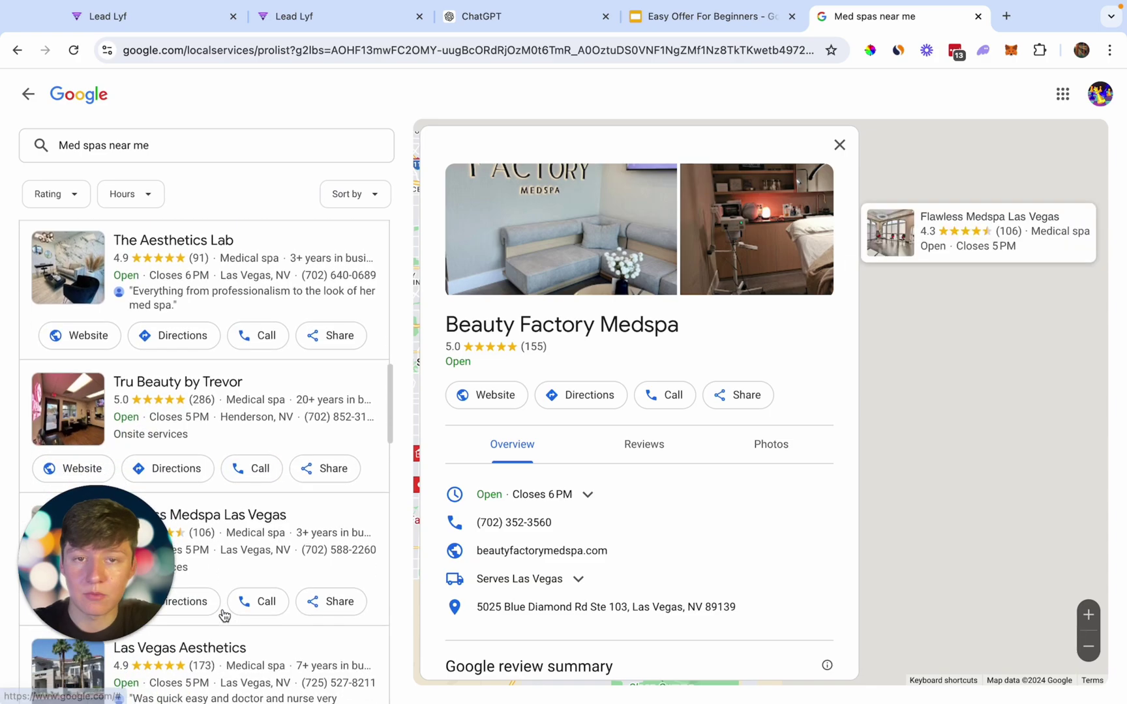
scroll(224, 615, down, 1)
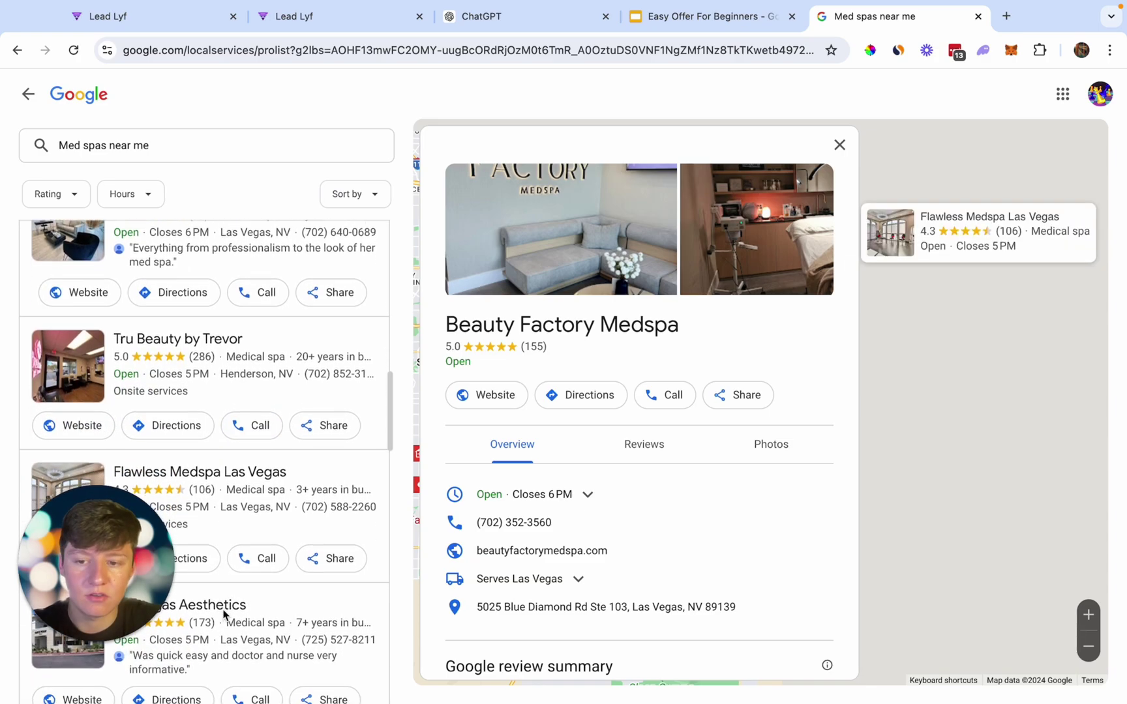
scroll(223, 615, down, 1)
scroll(225, 615, down, 10)
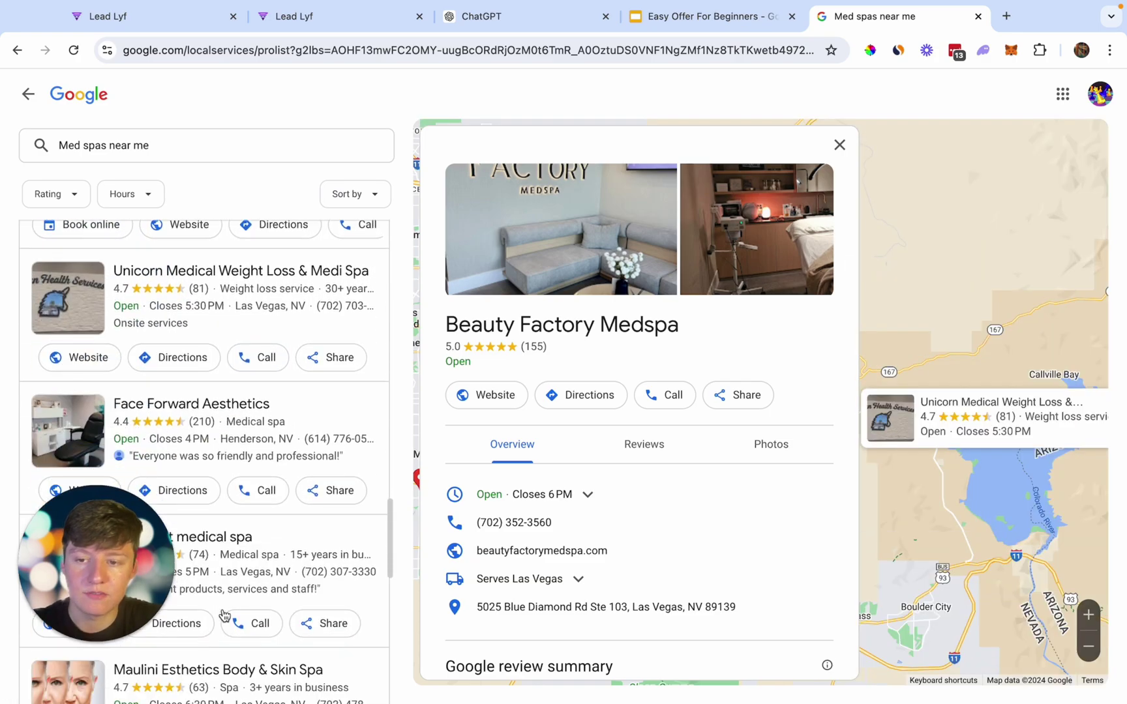
scroll(223, 615, down, 5)
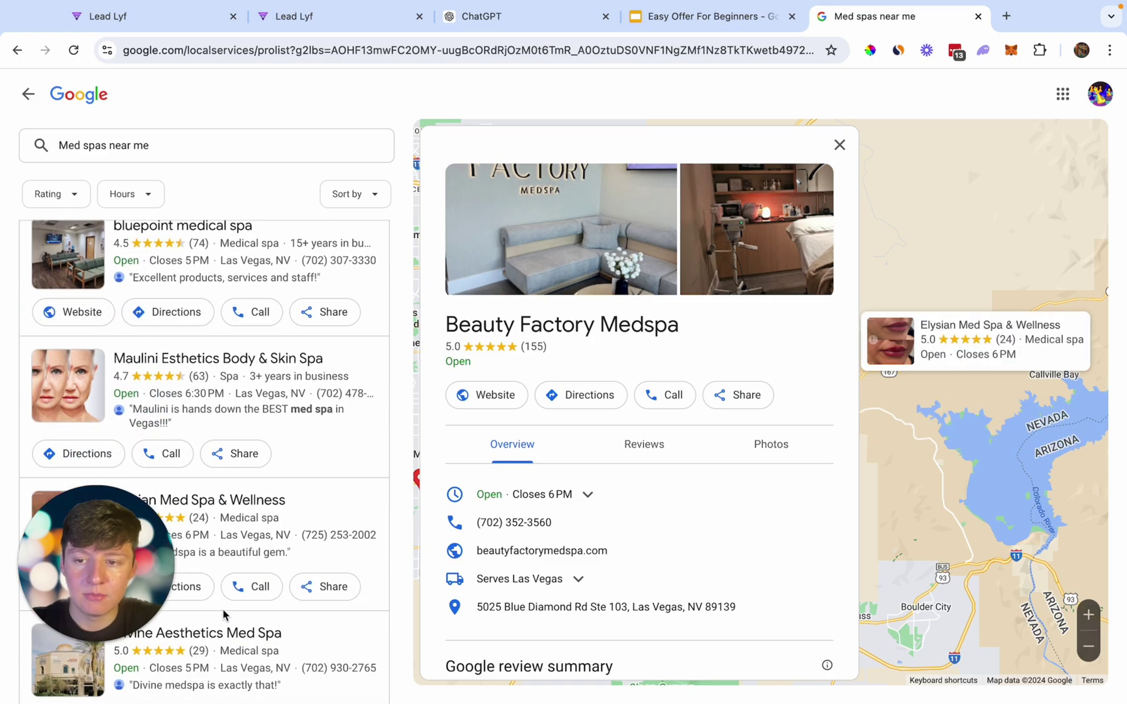
scroll(224, 615, down, 1)
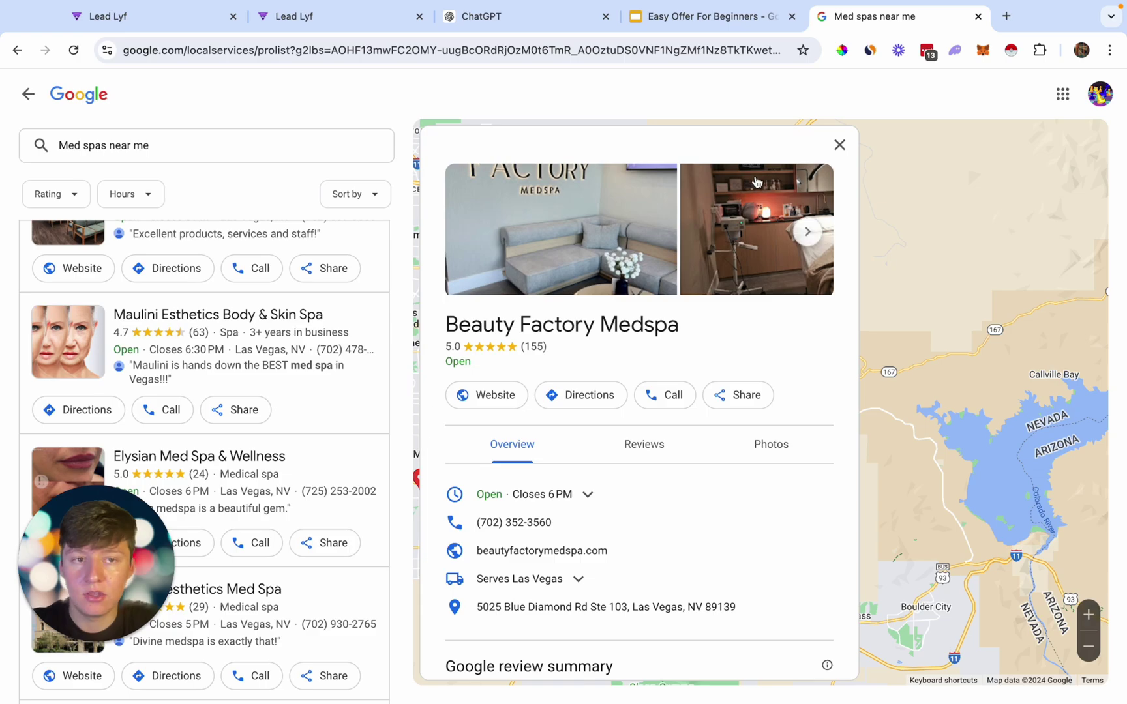
click(1012, 52)
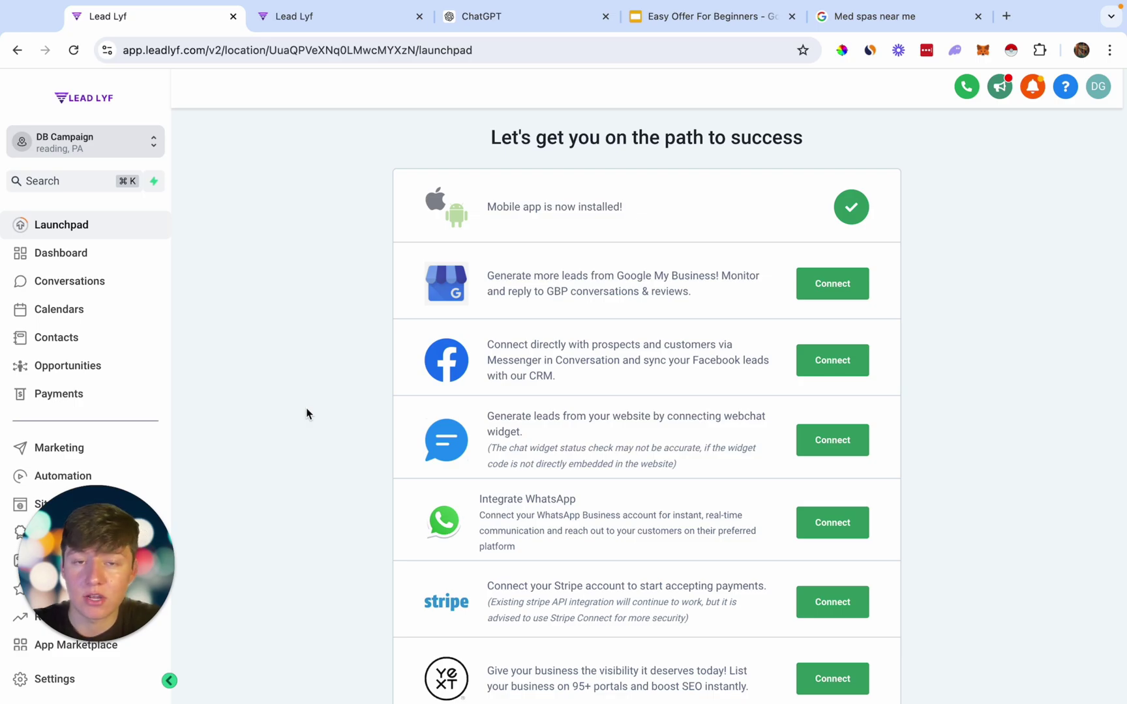
Start a new opportunities pipeline in Lead Lyf and name it Dr Campaign.
click(91, 365)
click(395, 133)
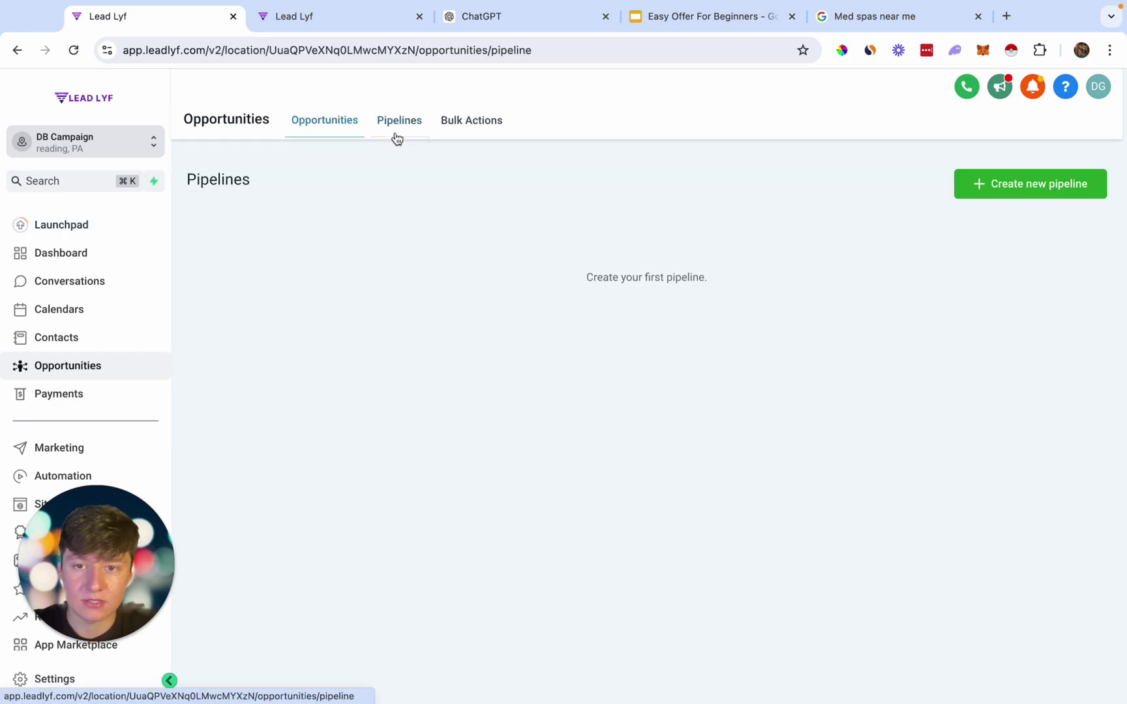
click(1029, 191)
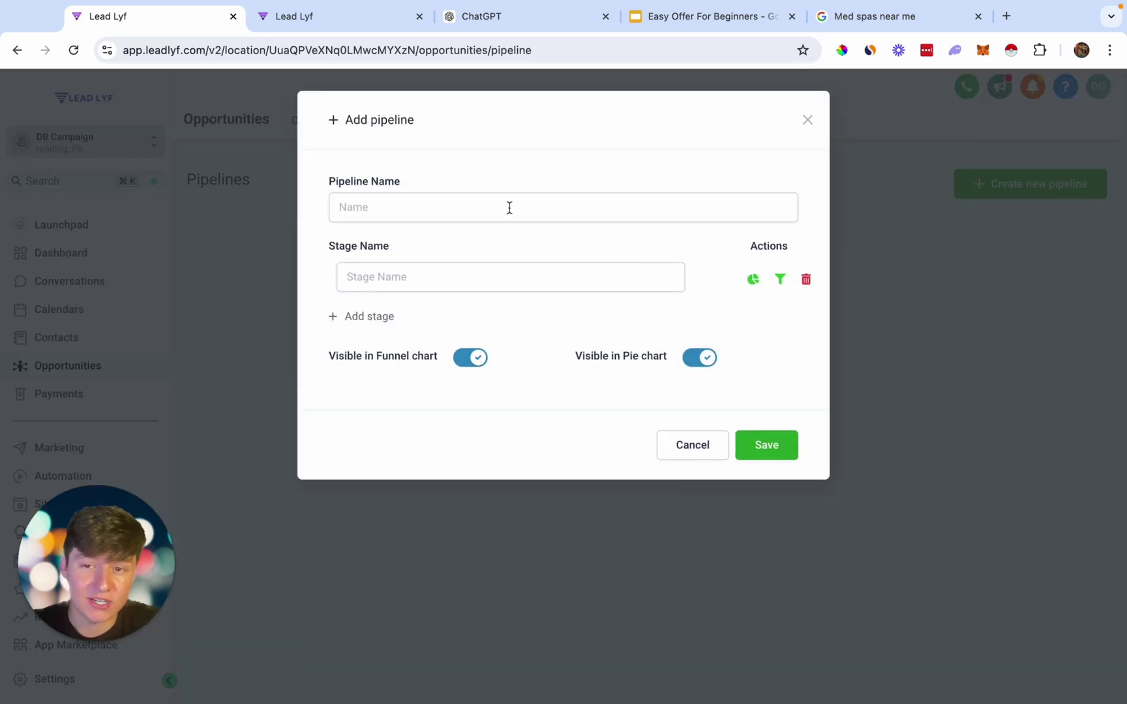
click(510, 207)
text(Dr Campaign)
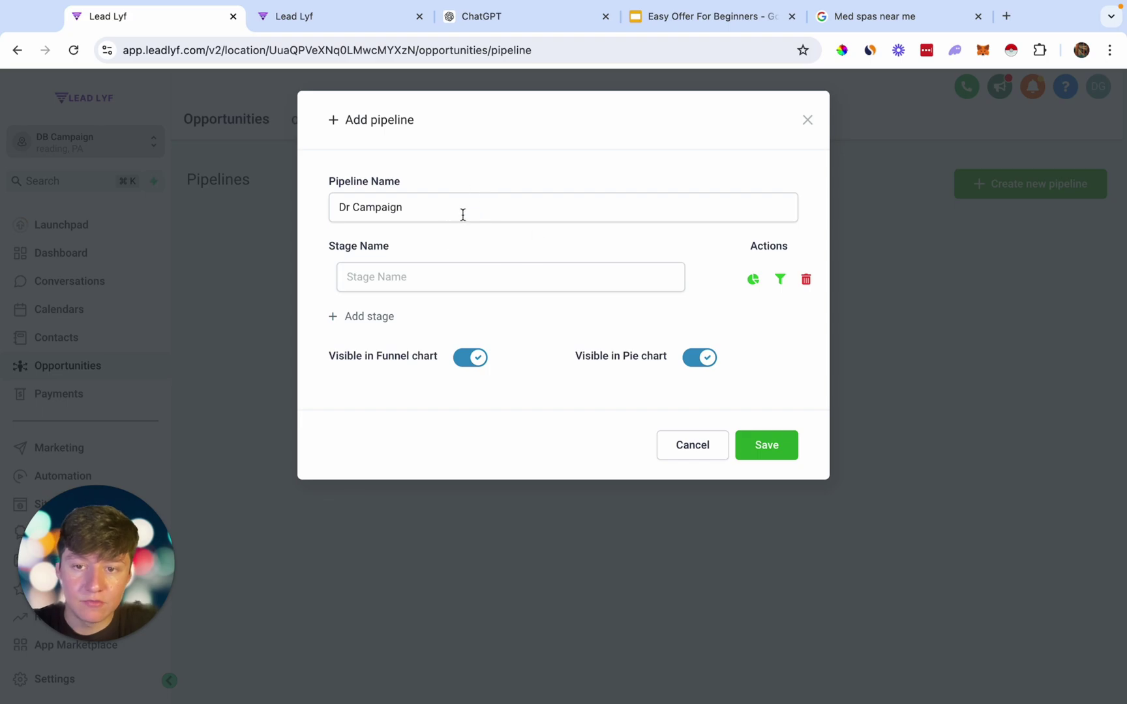
Give the pipeline the stages Offer Sent, Interested and Not interested, save it, and show the opportunities board.
click(410, 279)
text(Offer Sent)
click(384, 316)
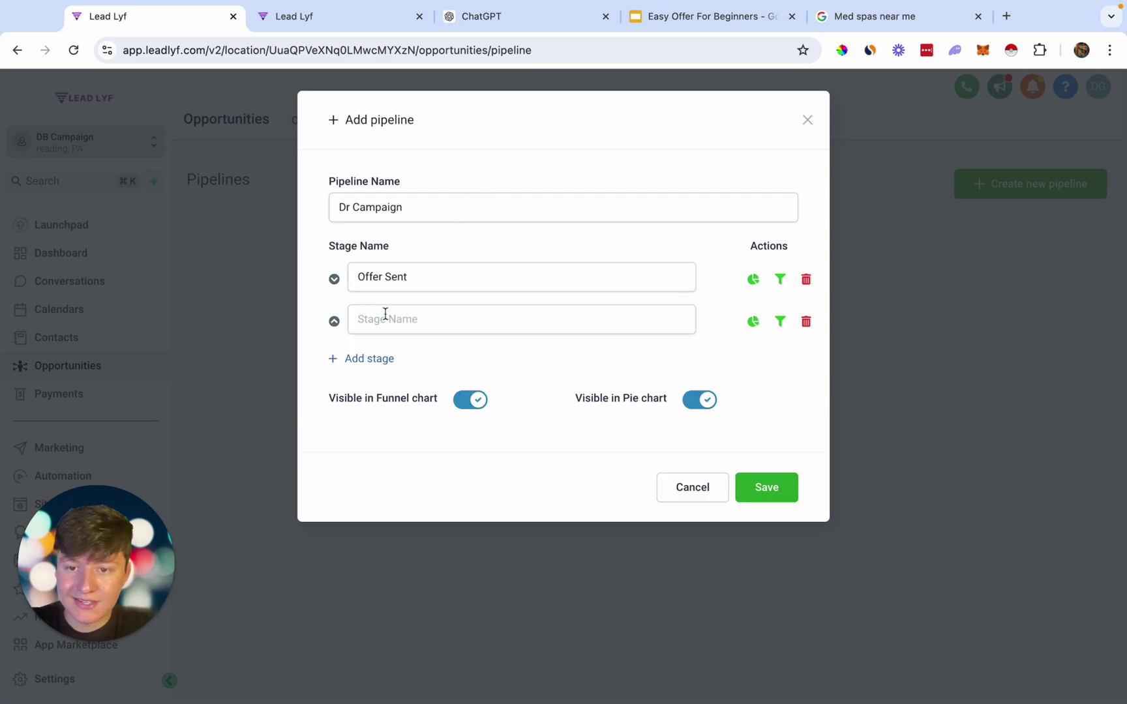
click(386, 318)
text(Interested)
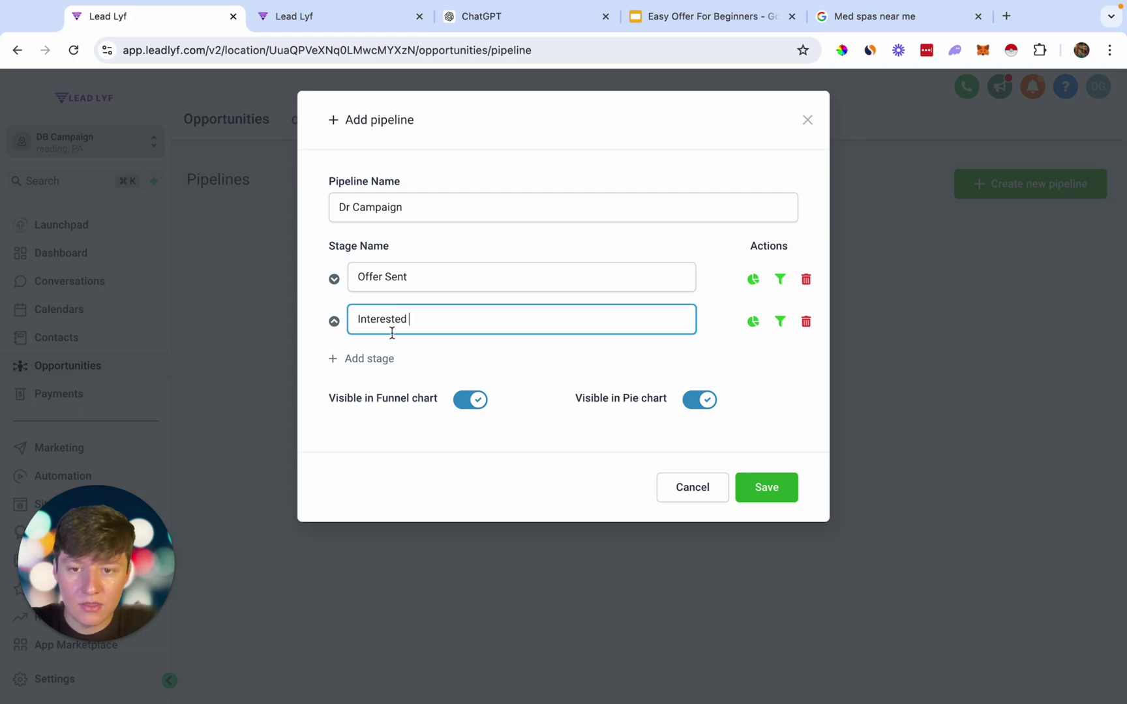
click(381, 359)
click(379, 361)
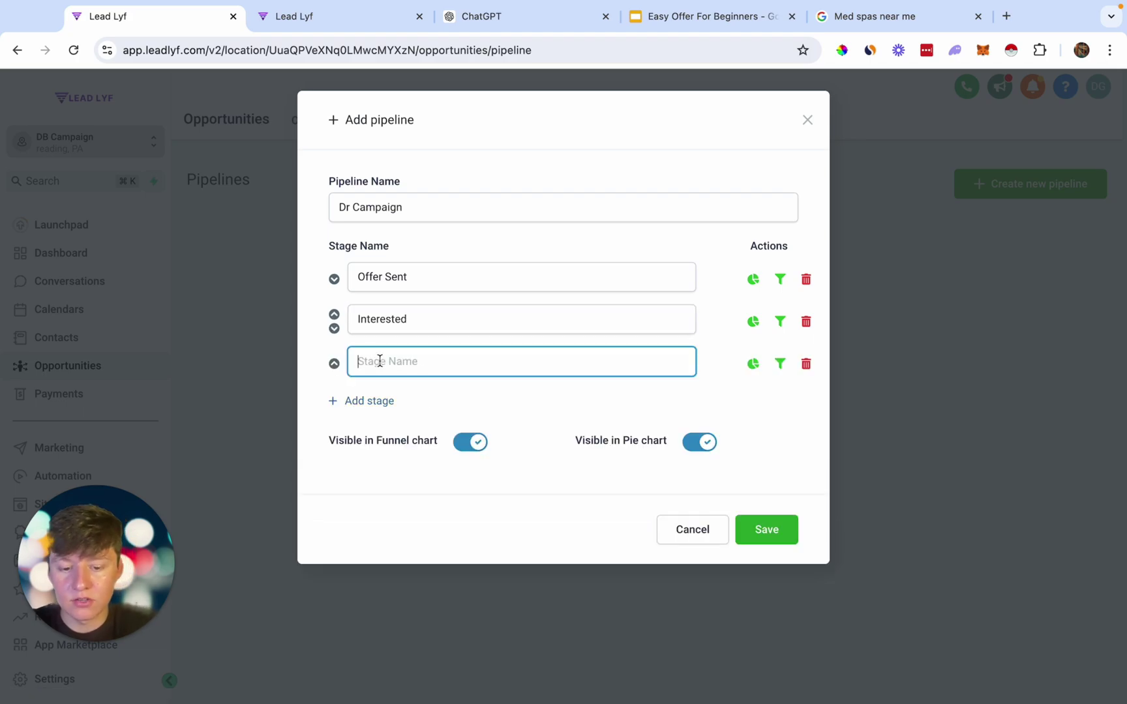
text(Not interested)
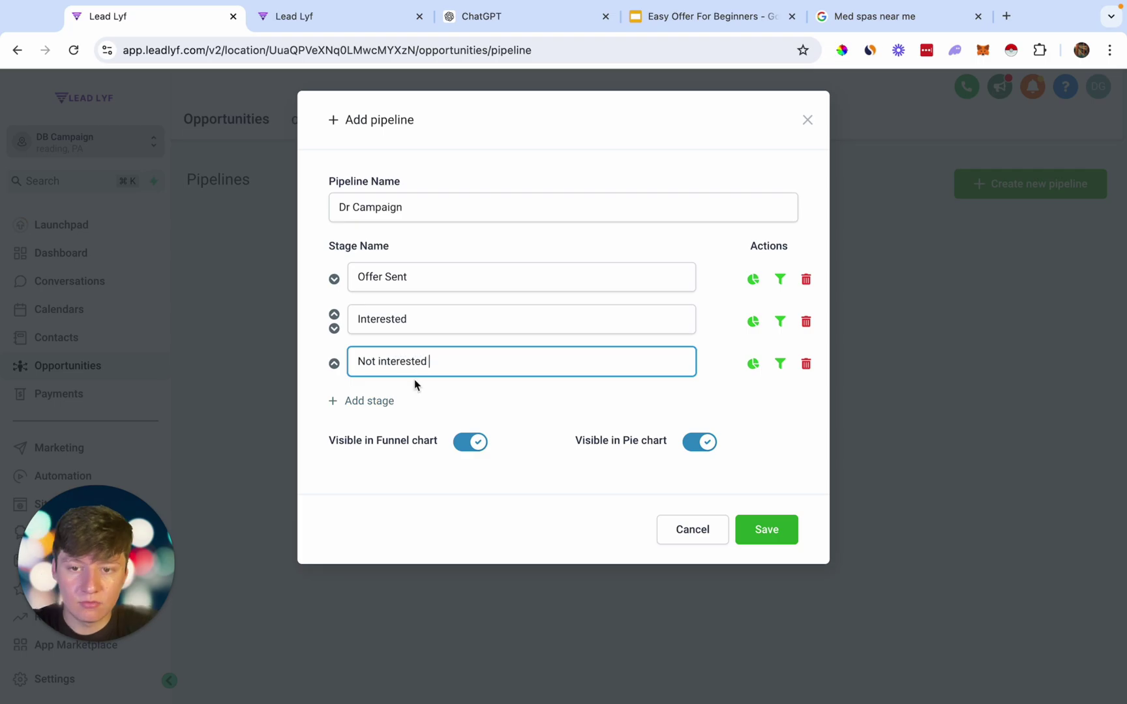
click(766, 530)
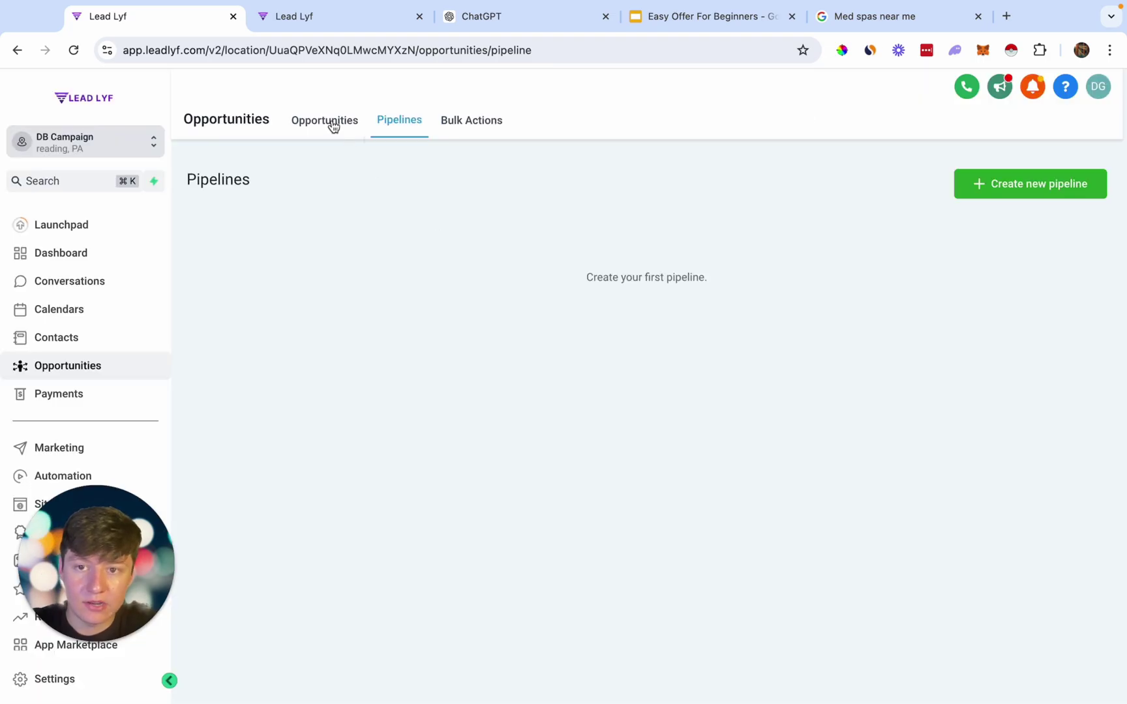
click(329, 122)
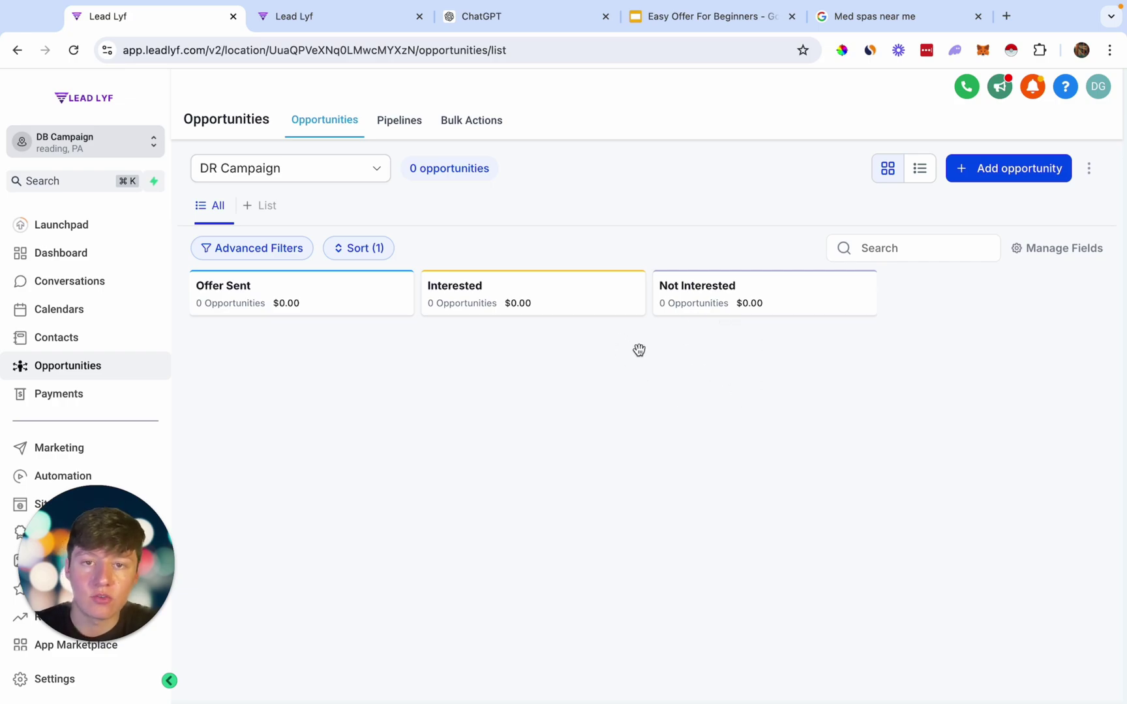
Create an automation workflow from scratch and name it Dr Campaign.
scroll(72, 403, down, 1)
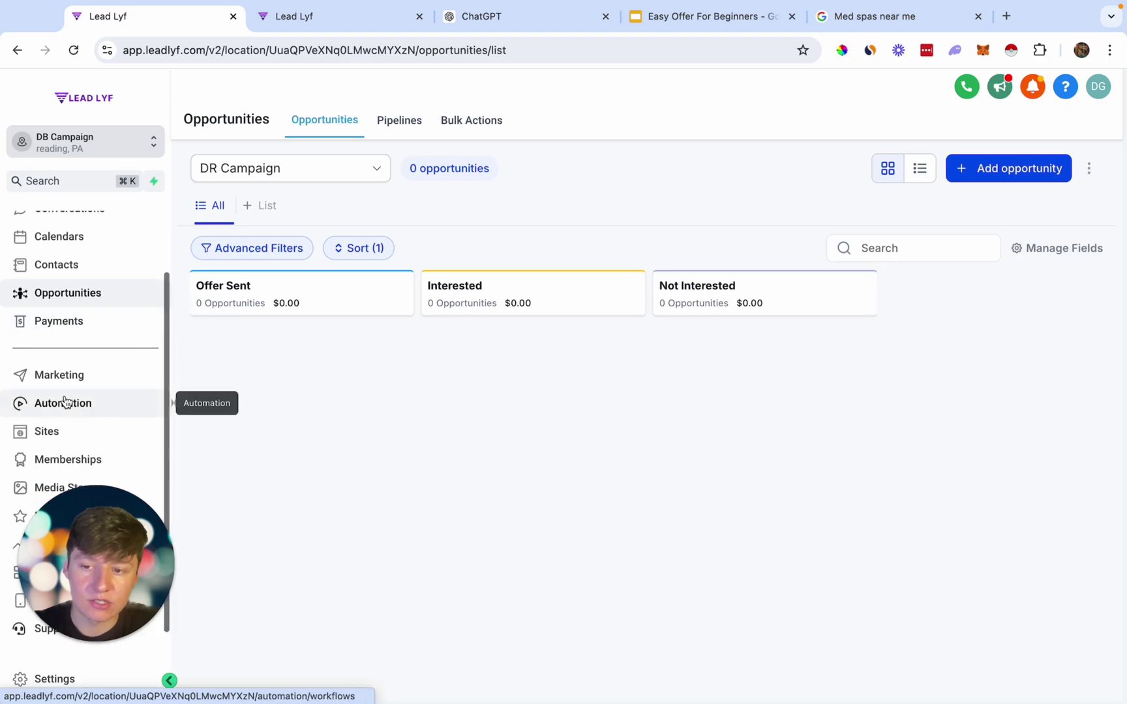
click(65, 402)
click(1062, 191)
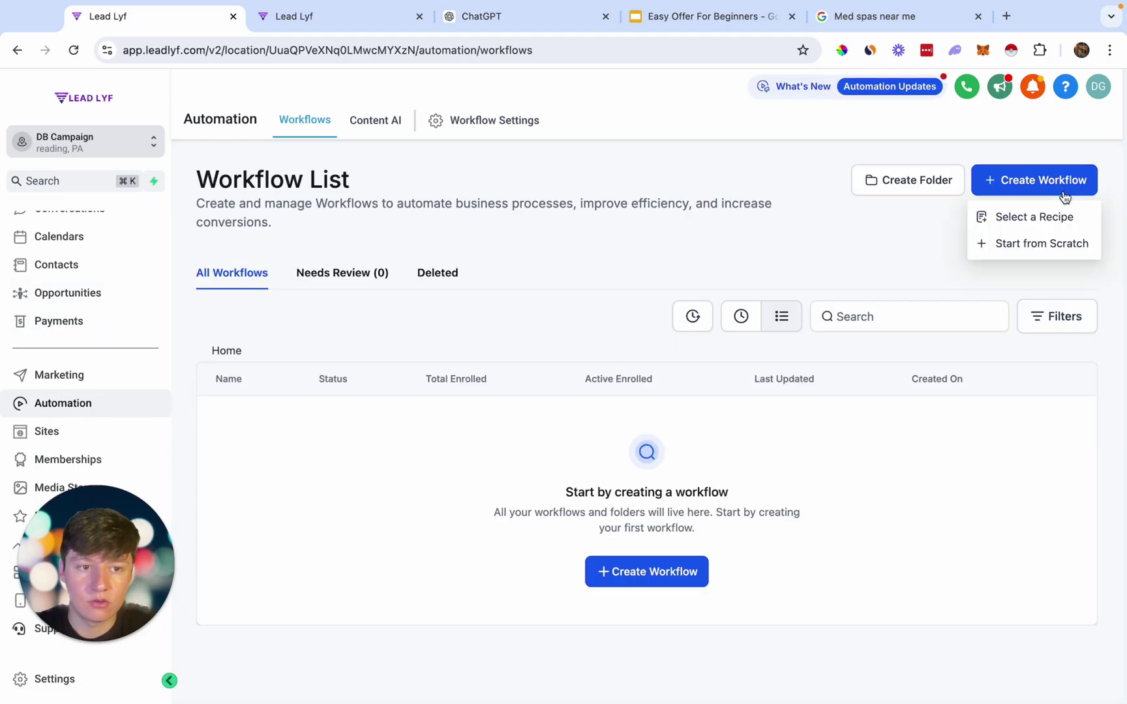
click(1051, 250)
click(572, 91)
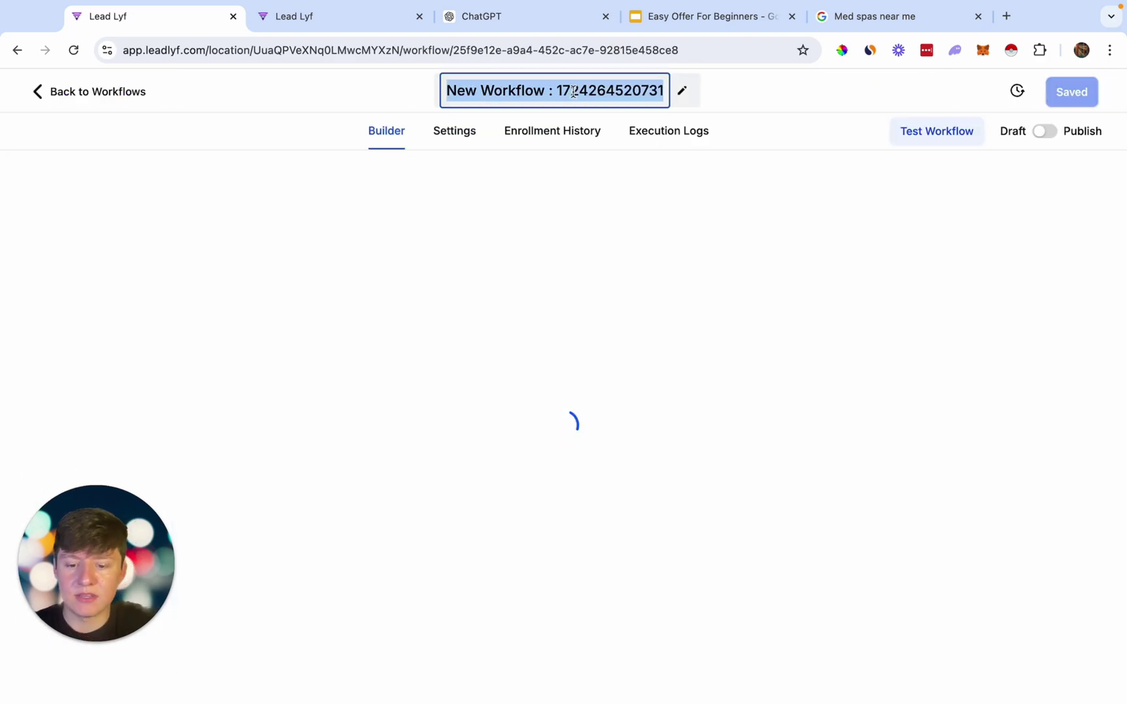
text(Dr Campaign)
key(Return)
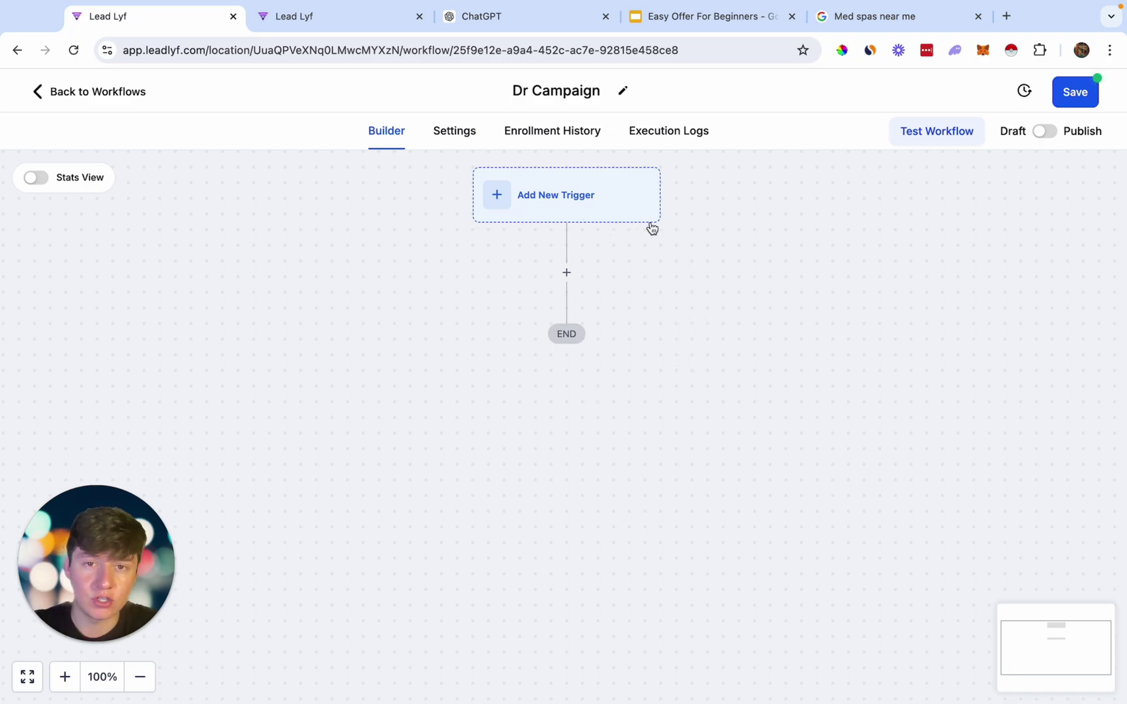
Add an Add Contact Tag action to the workflow with a new tag "Dr campaign".
click(566, 273)
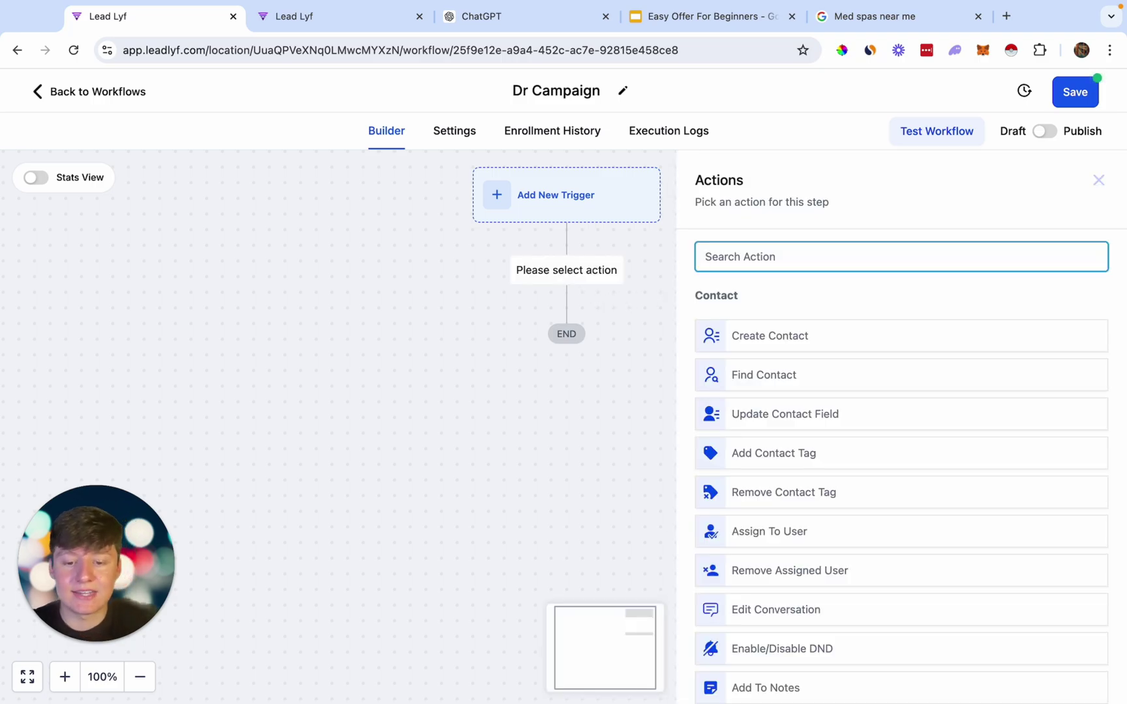
click(756, 452)
click(751, 366)
text(Dr)
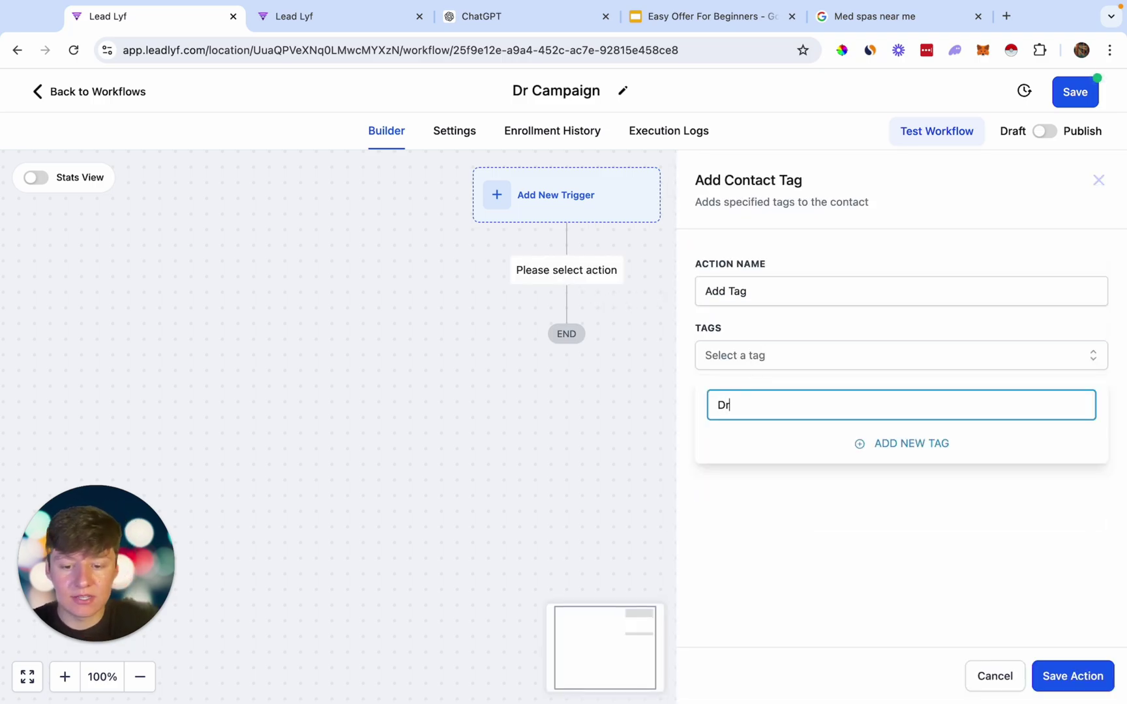
text( campaign)
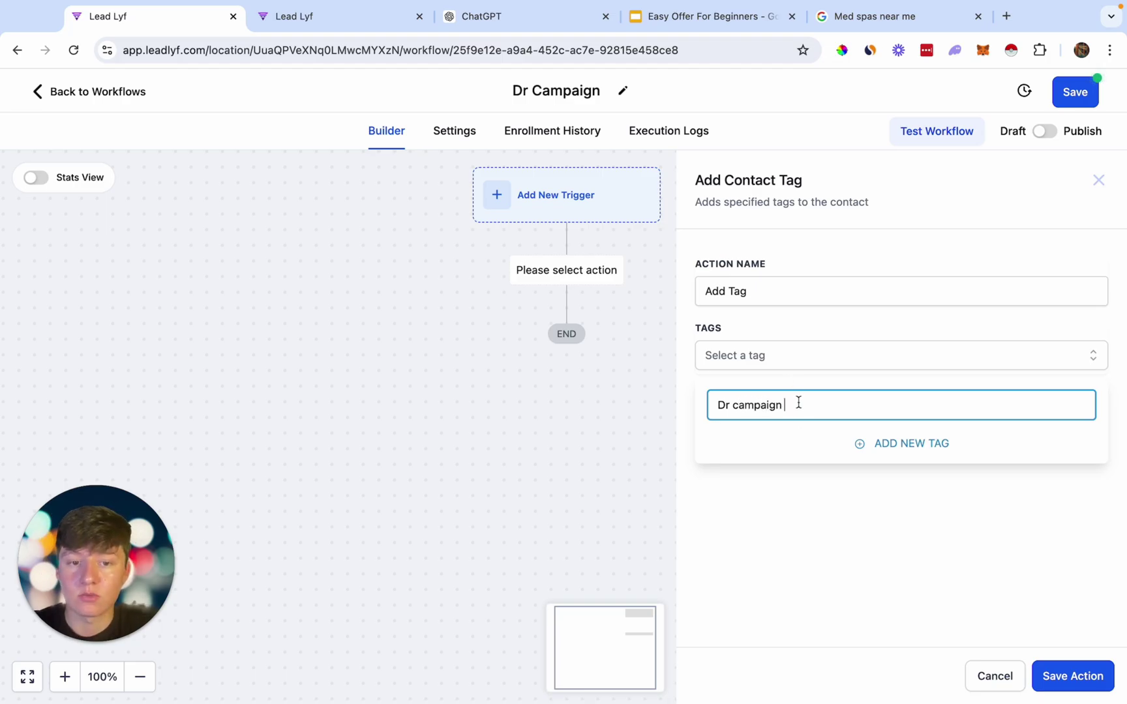
click(902, 443)
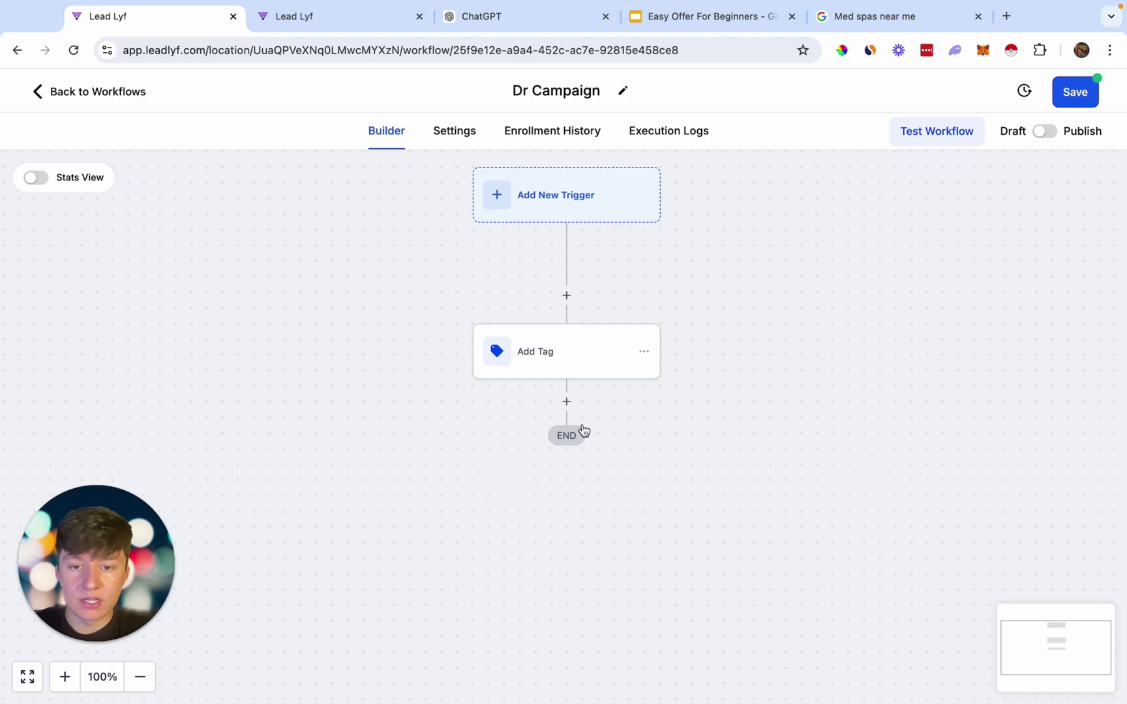
Add a Create Or Update Opportunity action after the tag step, using the DR Campaign pipeline and Offer Sent stage, and save it.
click(566, 402)
text(op)
click(750, 323)
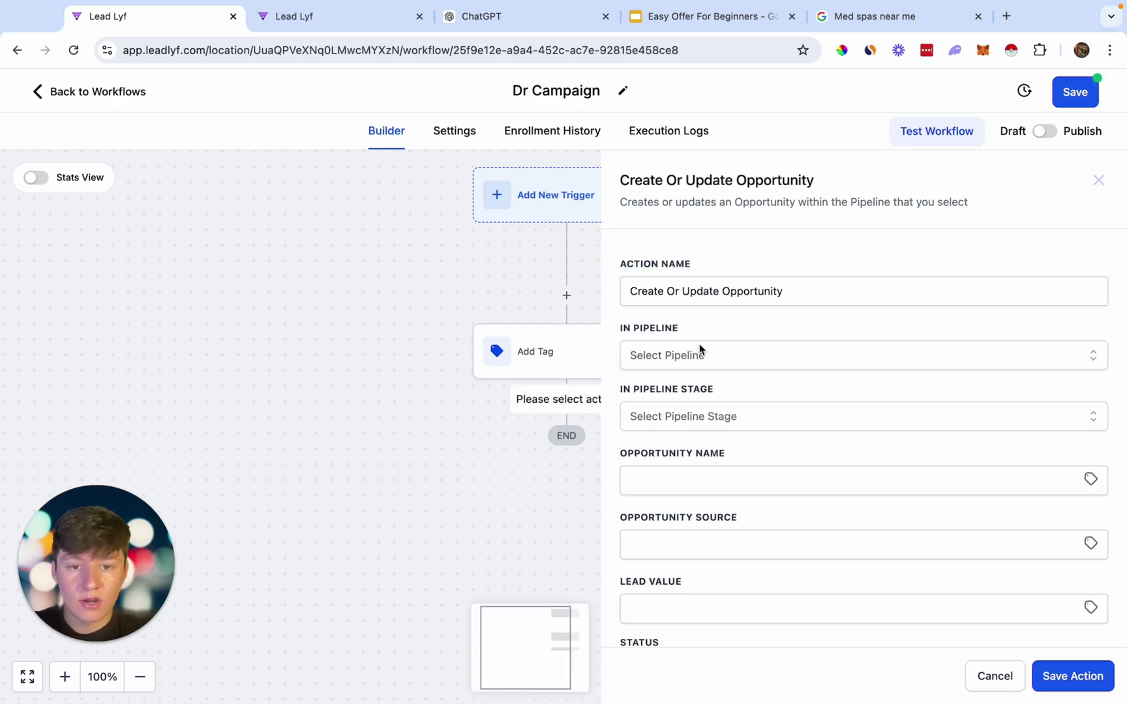
click(682, 355)
click(664, 428)
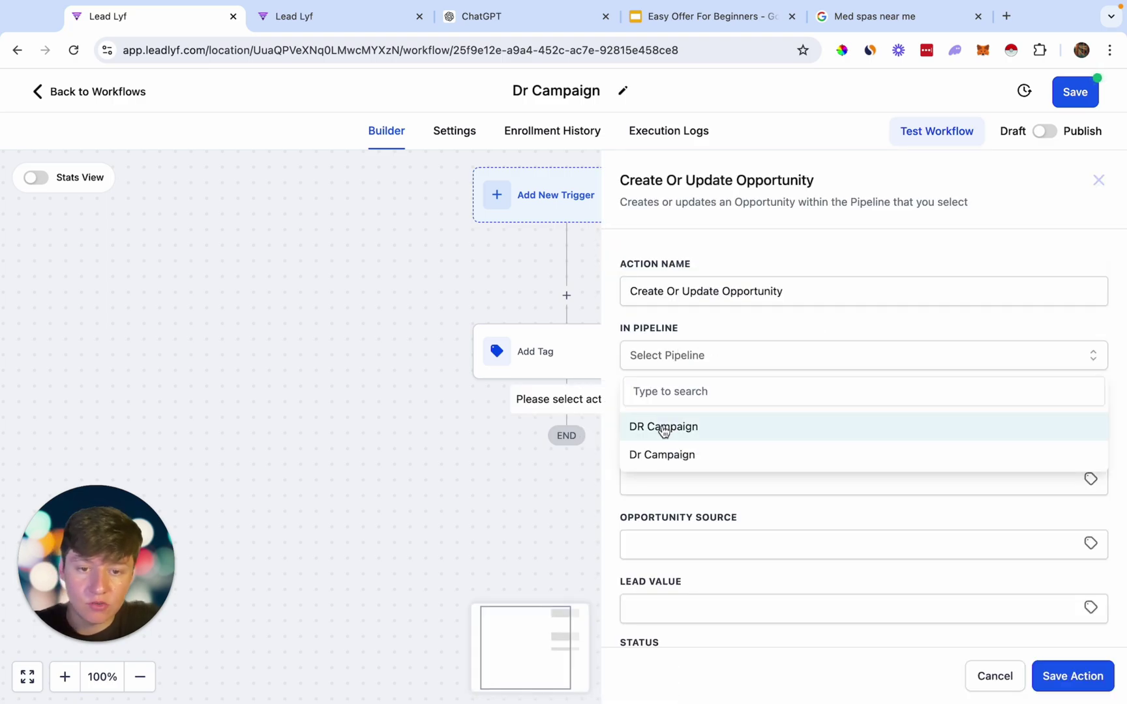
click(683, 424)
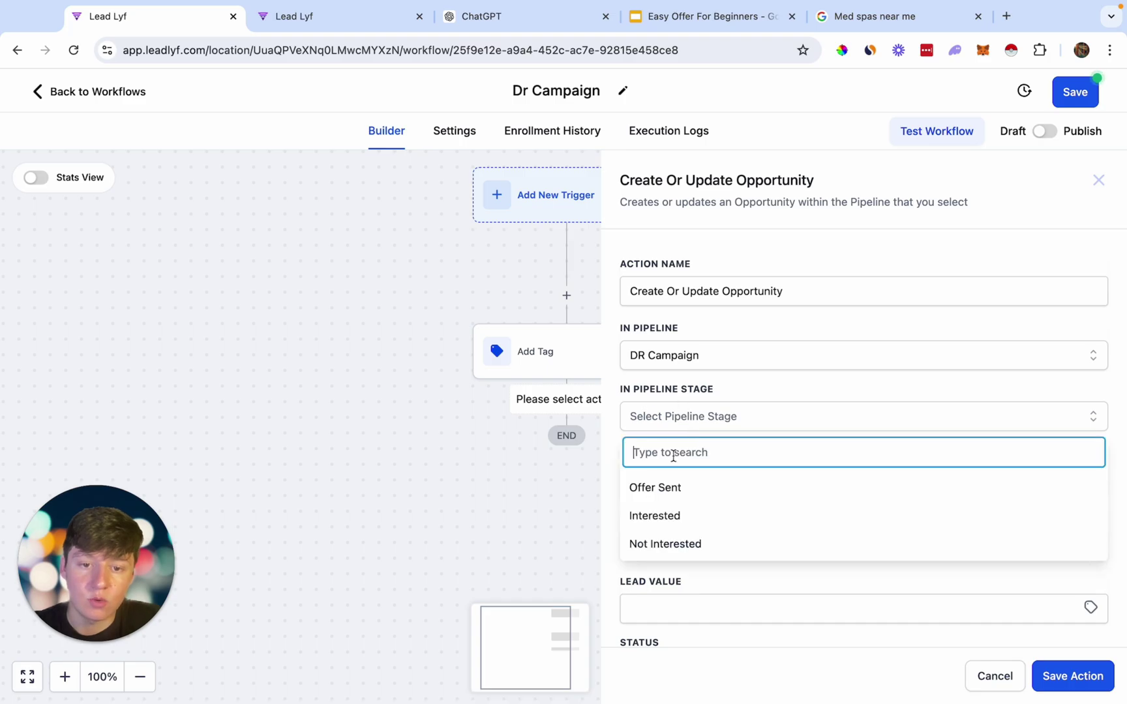
click(651, 494)
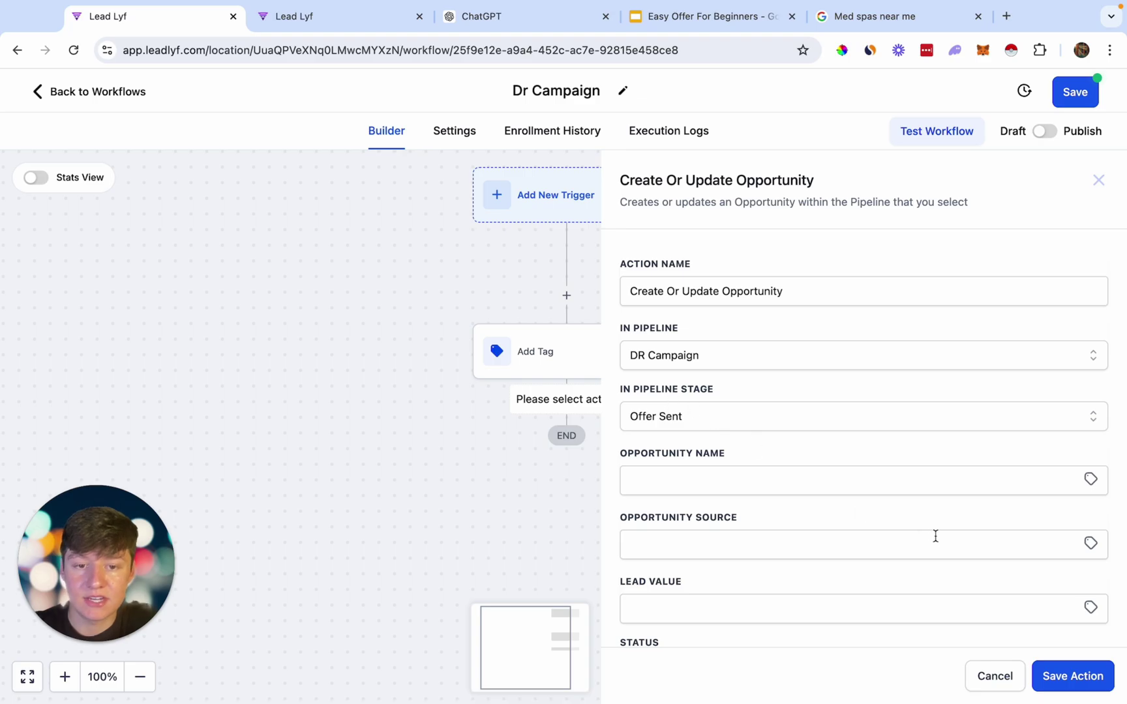
click(1068, 682)
Add and save a Send SMS action offering contacts a $50 voucher off any treatment $199 or more, asking them to reply "YES".
scroll(846, 560, down, 3)
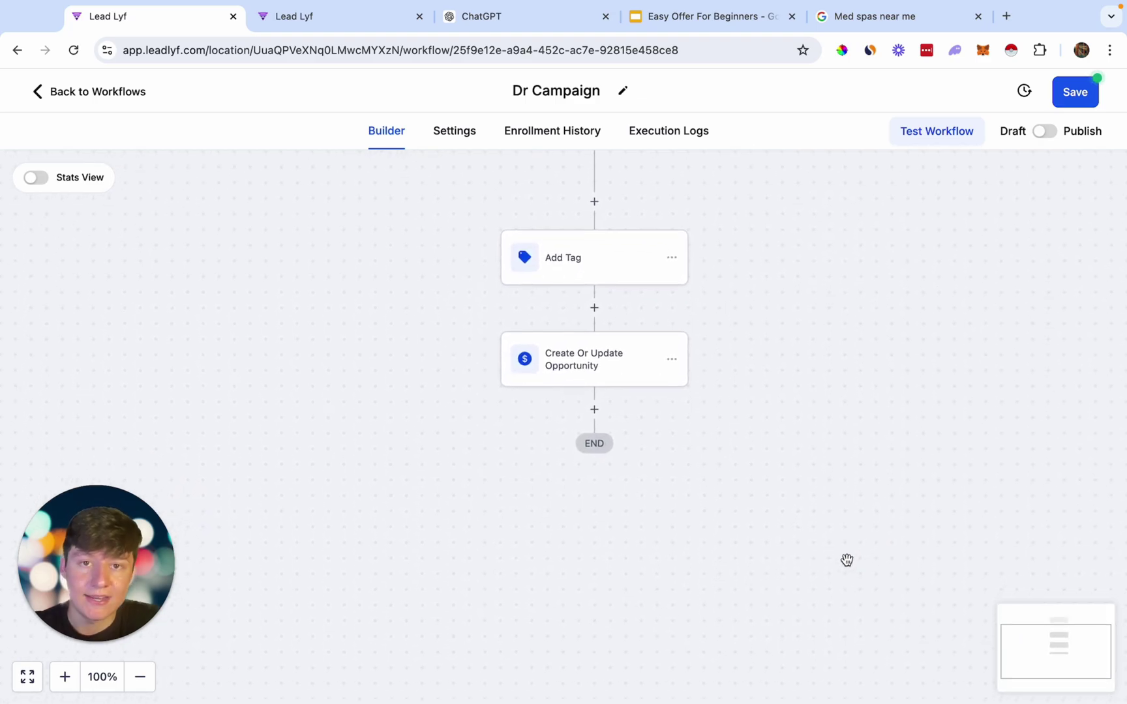
click(598, 404)
text(sms)
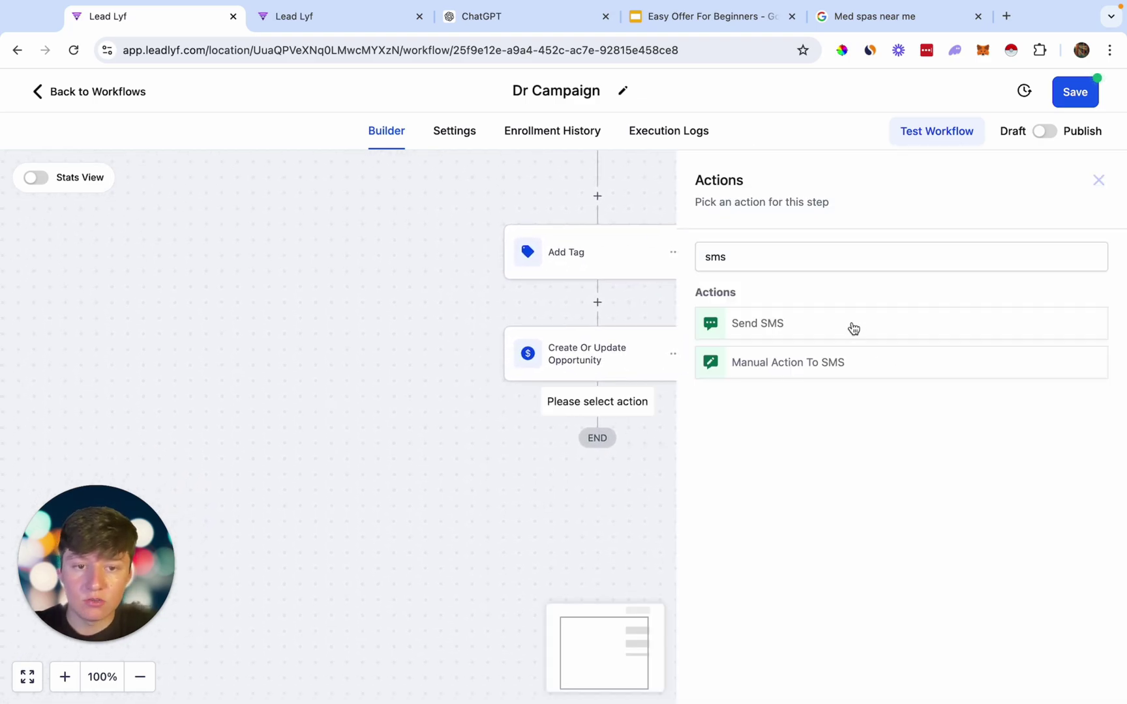
click(851, 326)
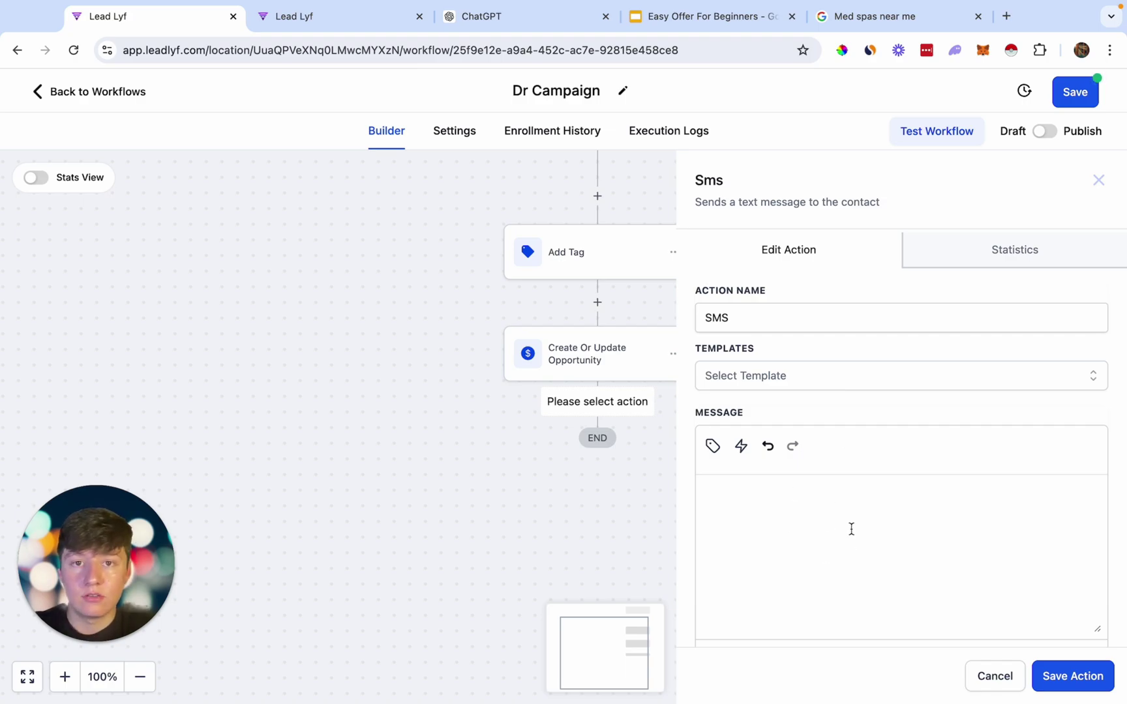
text({{contact.first_name}}, it's Ashley at {{location.name}}. Today we are giving out a few vouchers for $50 off any treatment $199 or more, would you like one?  Interested in snagging this exclusive offer? Simply reply with "YES"!)
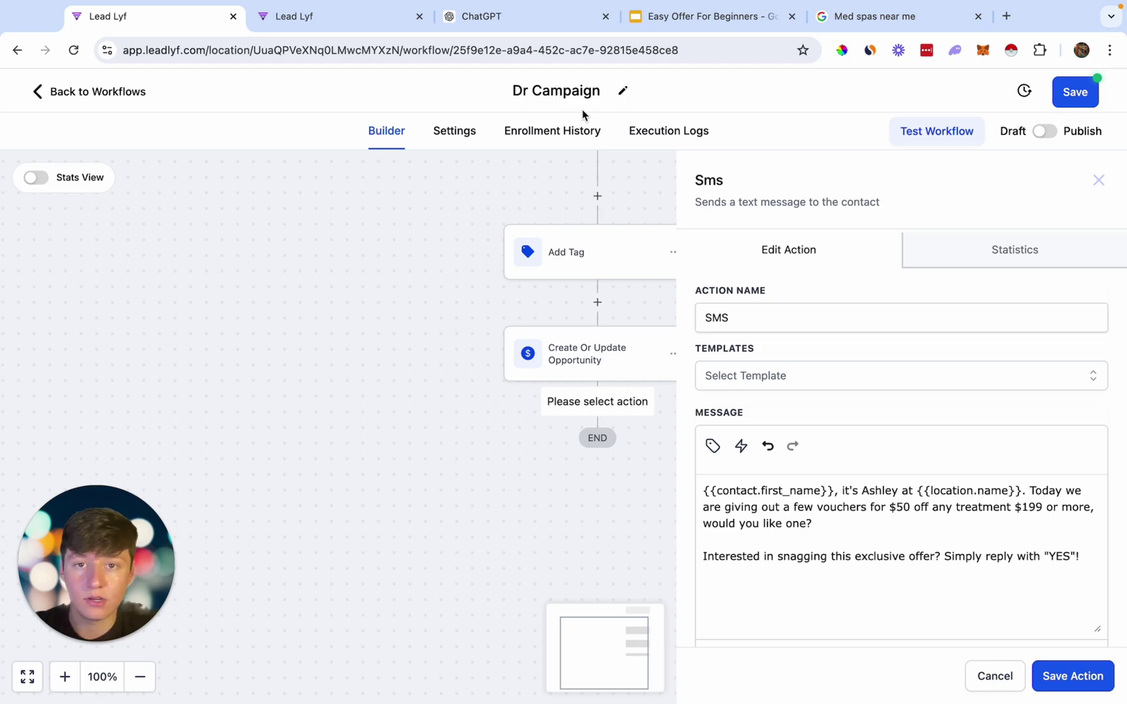
click(529, 17)
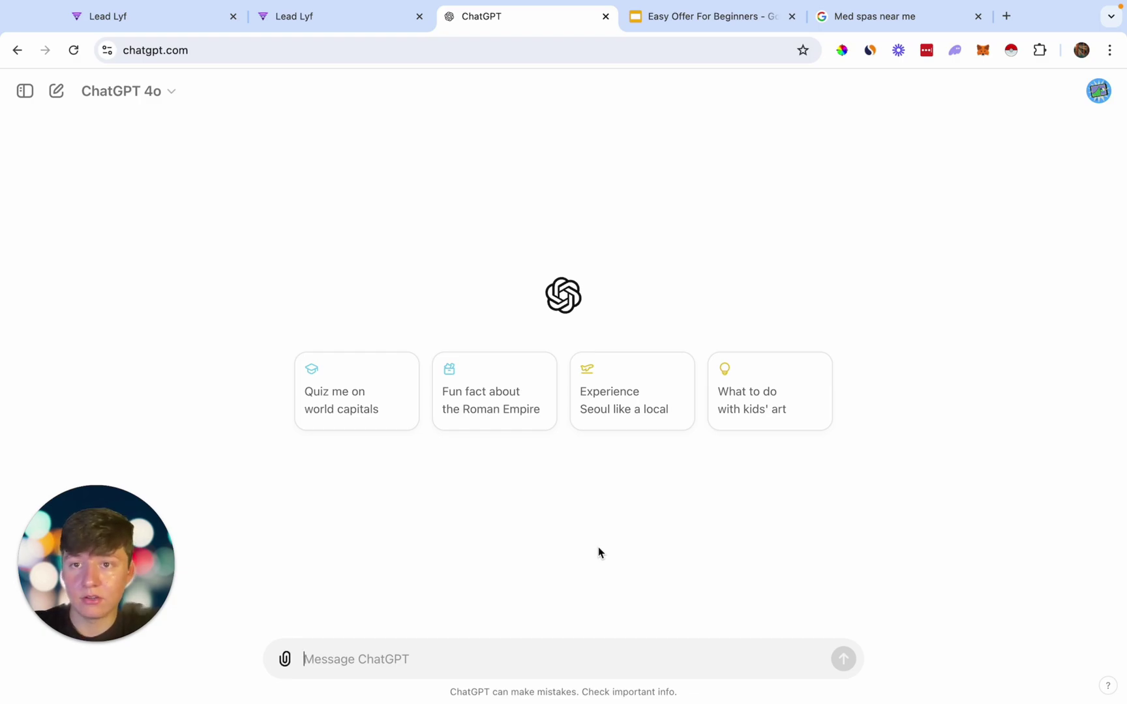
key(super+1)
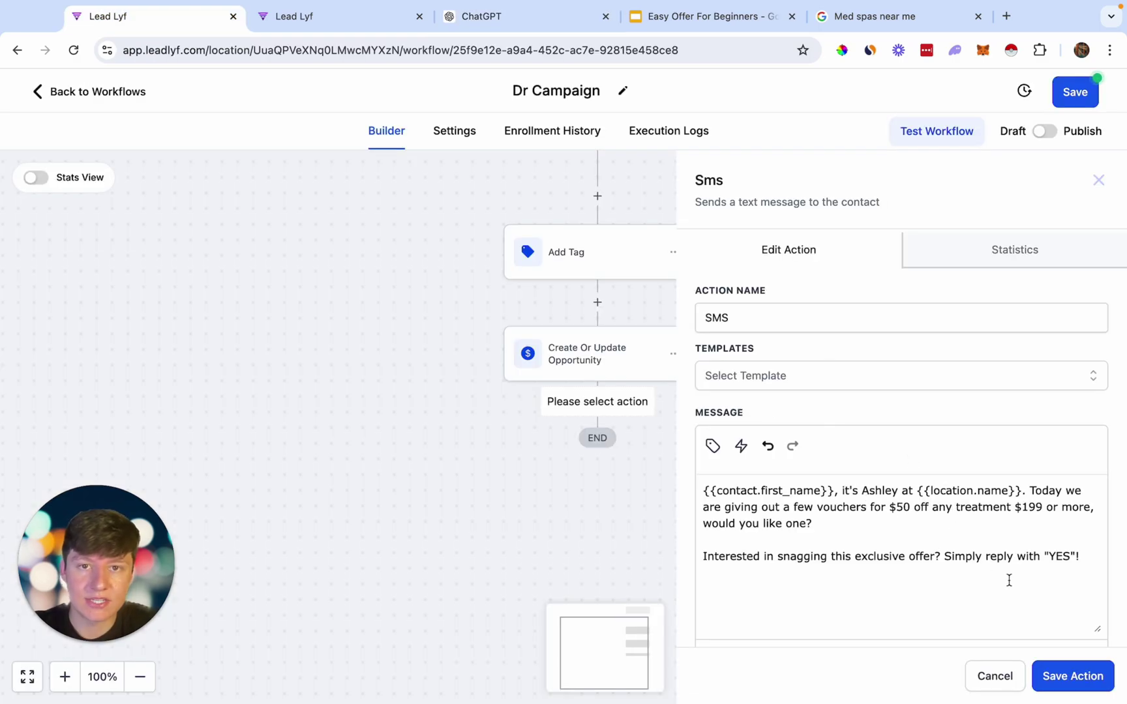
click(1057, 680)
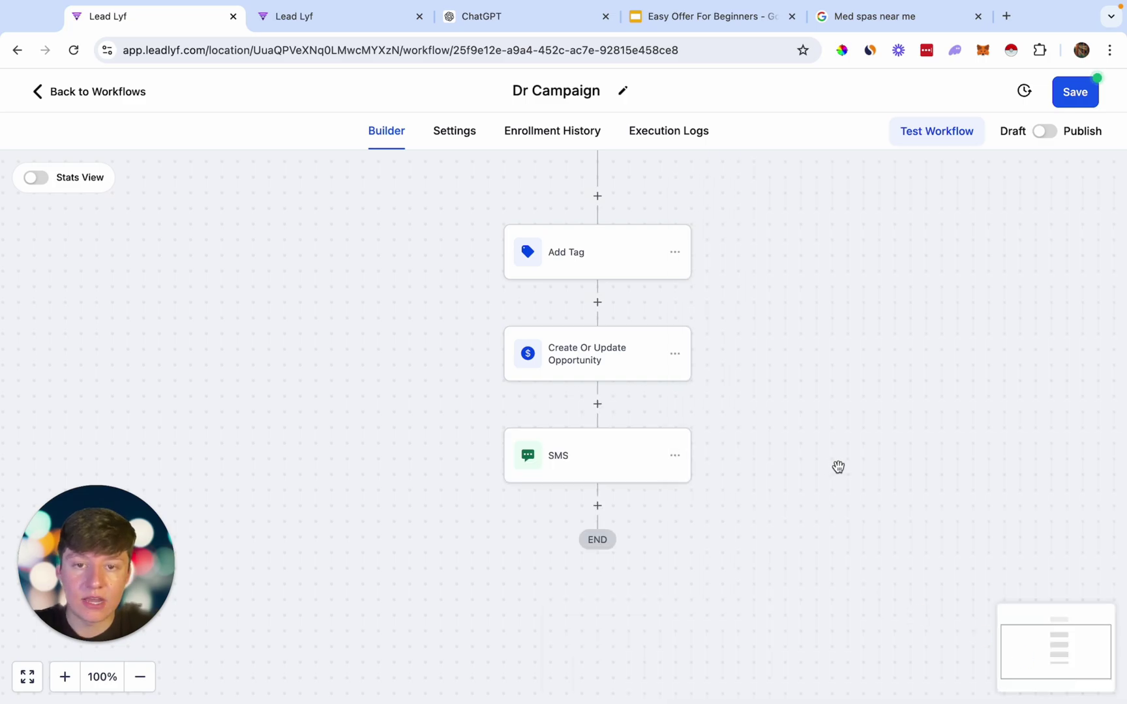
Add a Wait action after the SMS step and set its duration to 1 day.
click(596, 507)
text(wait)
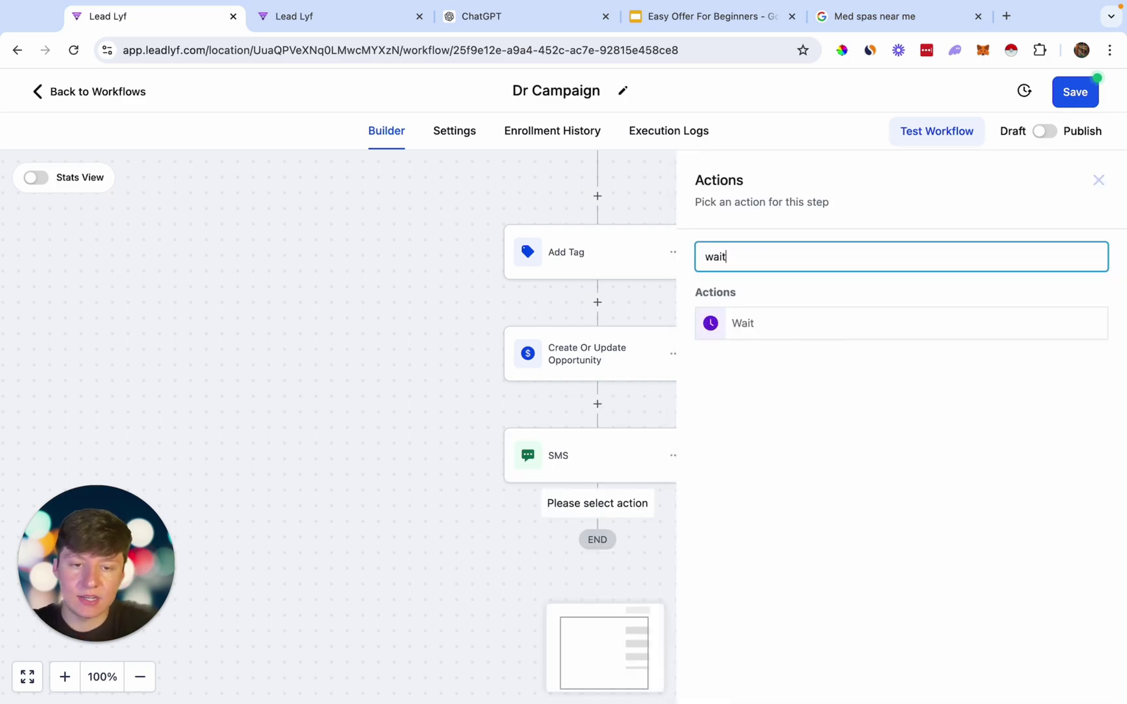
click(776, 322)
click(469, 427)
key(BackSpace)
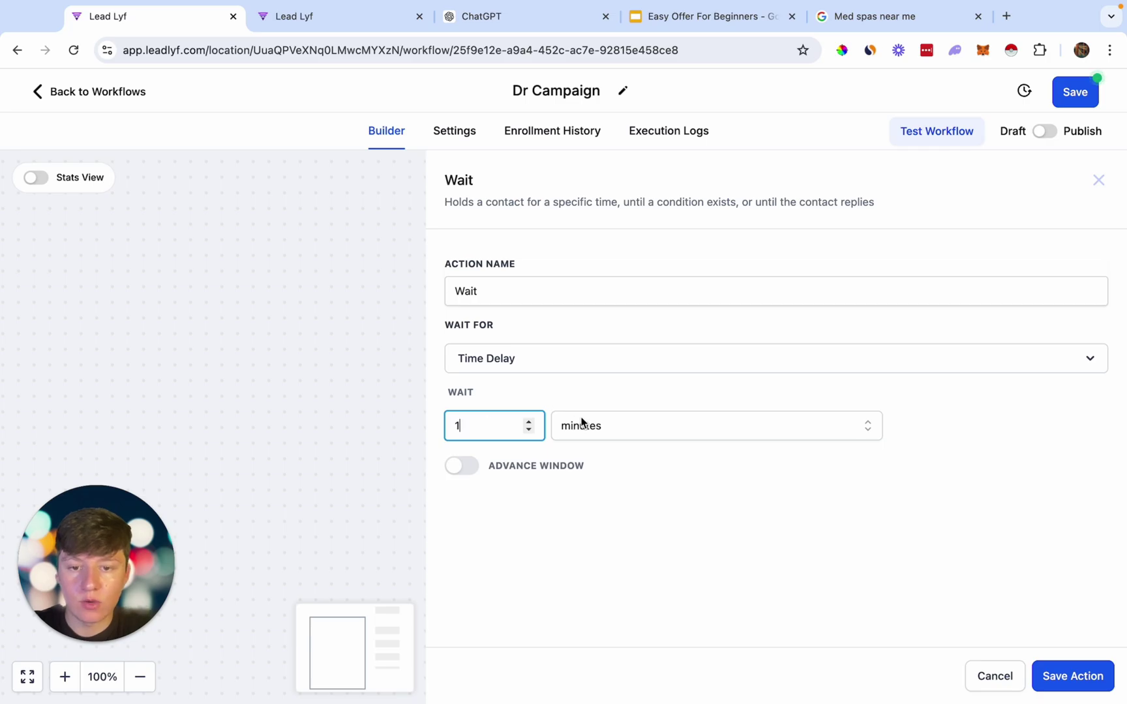
click(582, 424)
click(585, 525)
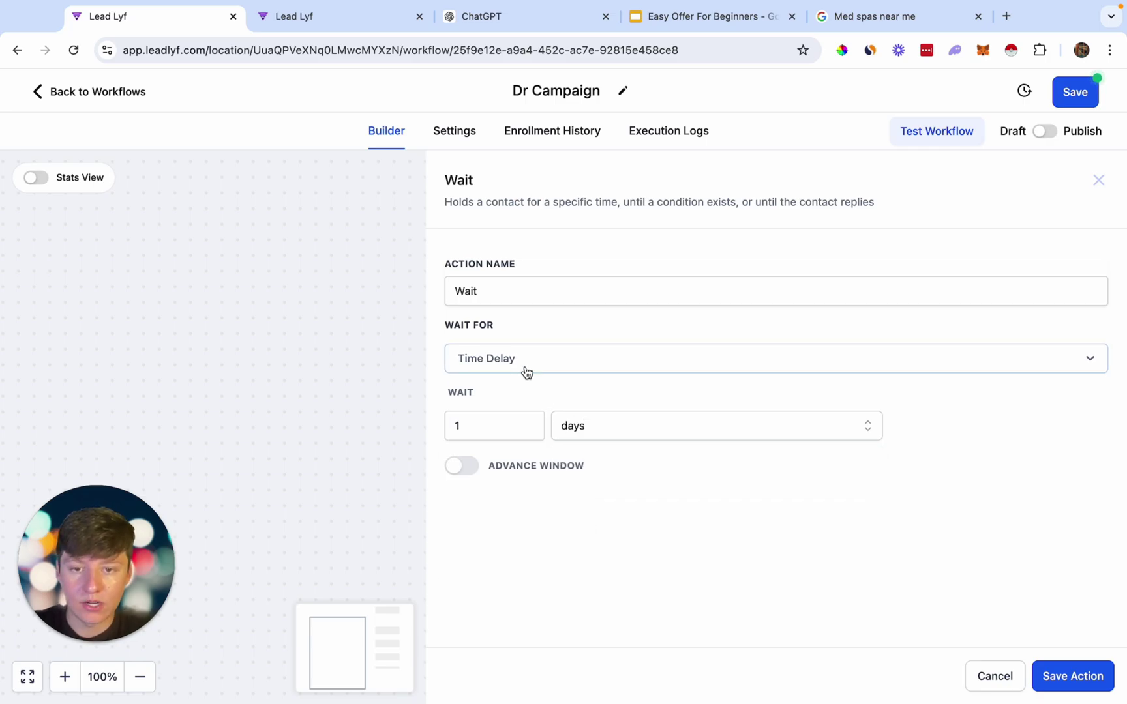
Make the wait step hold for a contact reply to the SMS step, name it "Wait 1 day", and save it.
click(527, 373)
scroll(510, 503, down, 2)
click(509, 597)
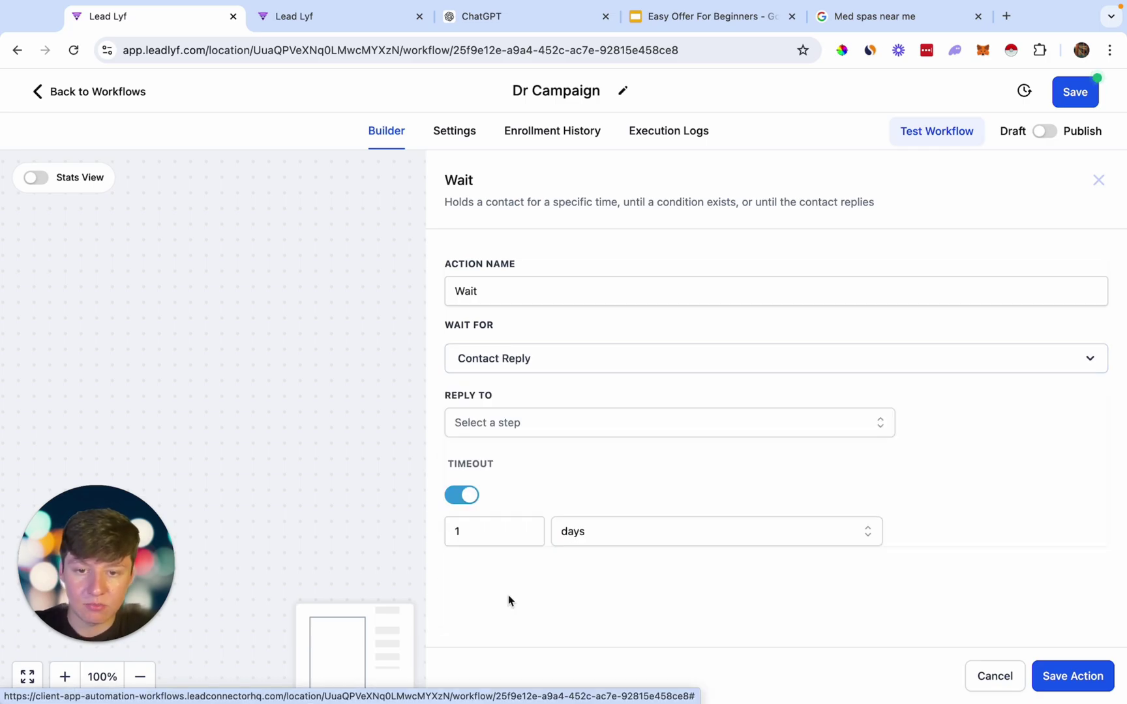
click(512, 422)
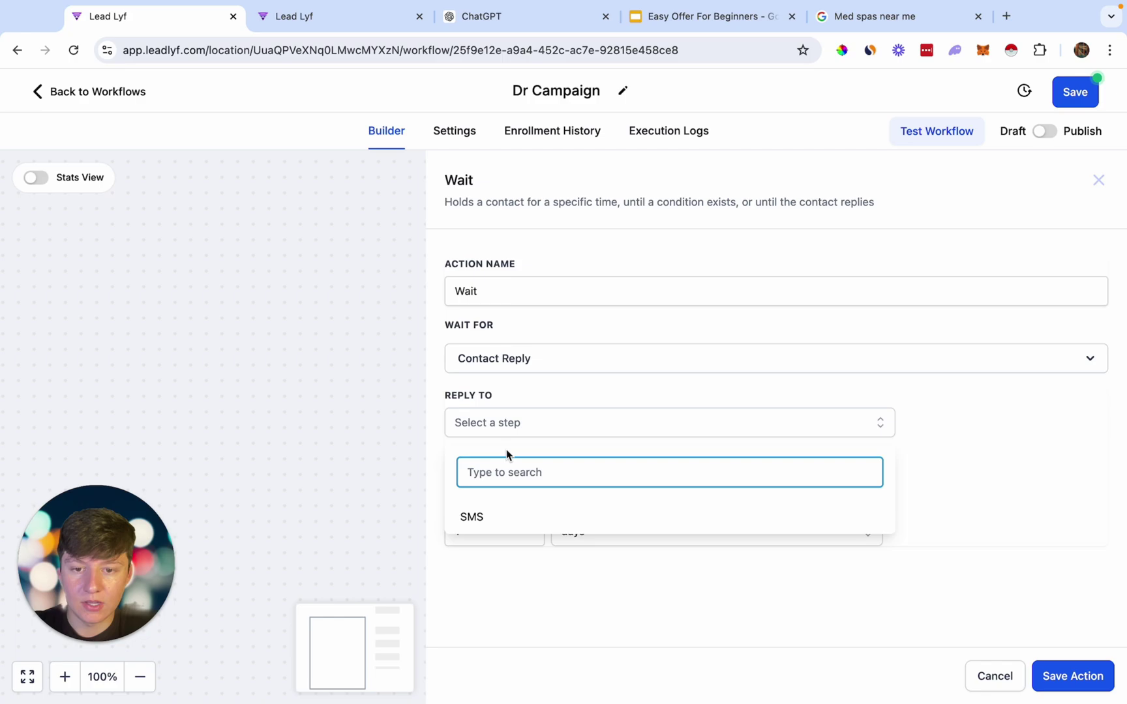
click(483, 520)
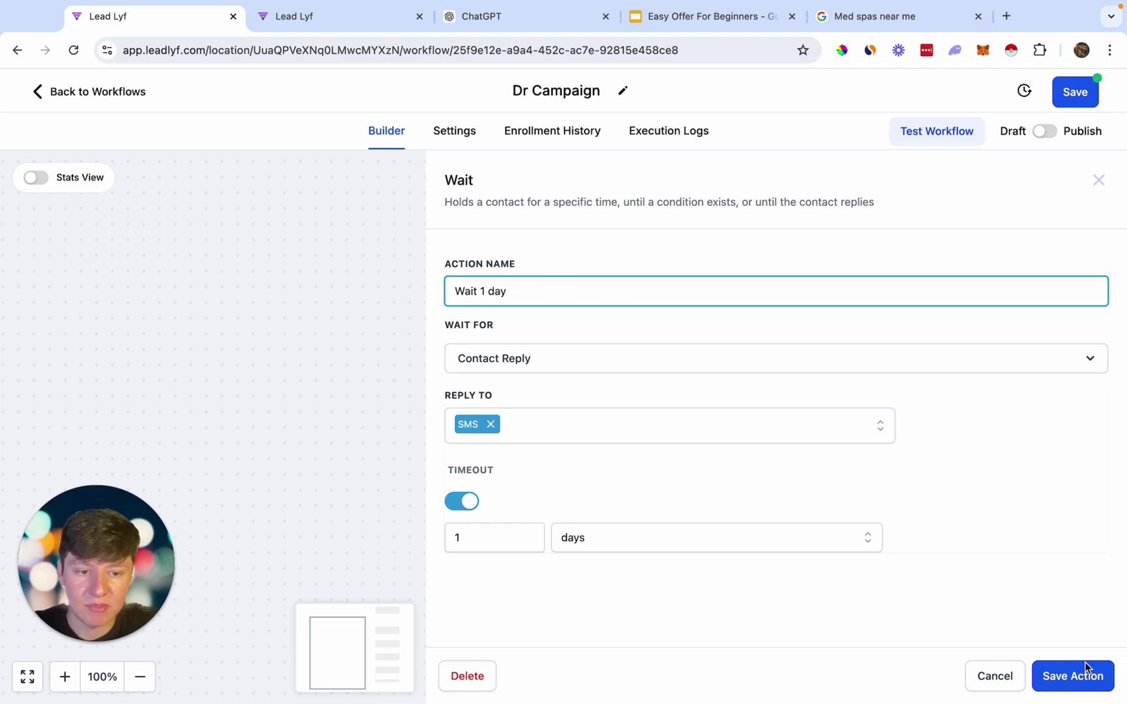
click(1073, 676)
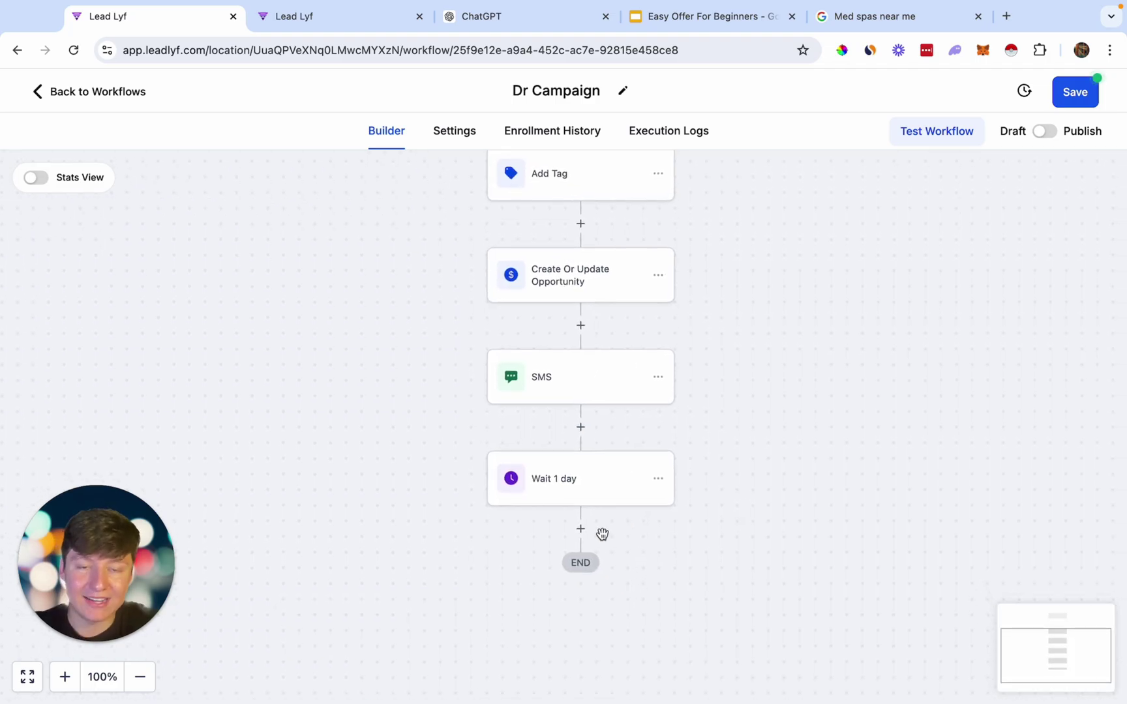
Add a condition after the wait step, name it "Replied?", and name its first branch "Yes".
click(580, 529)
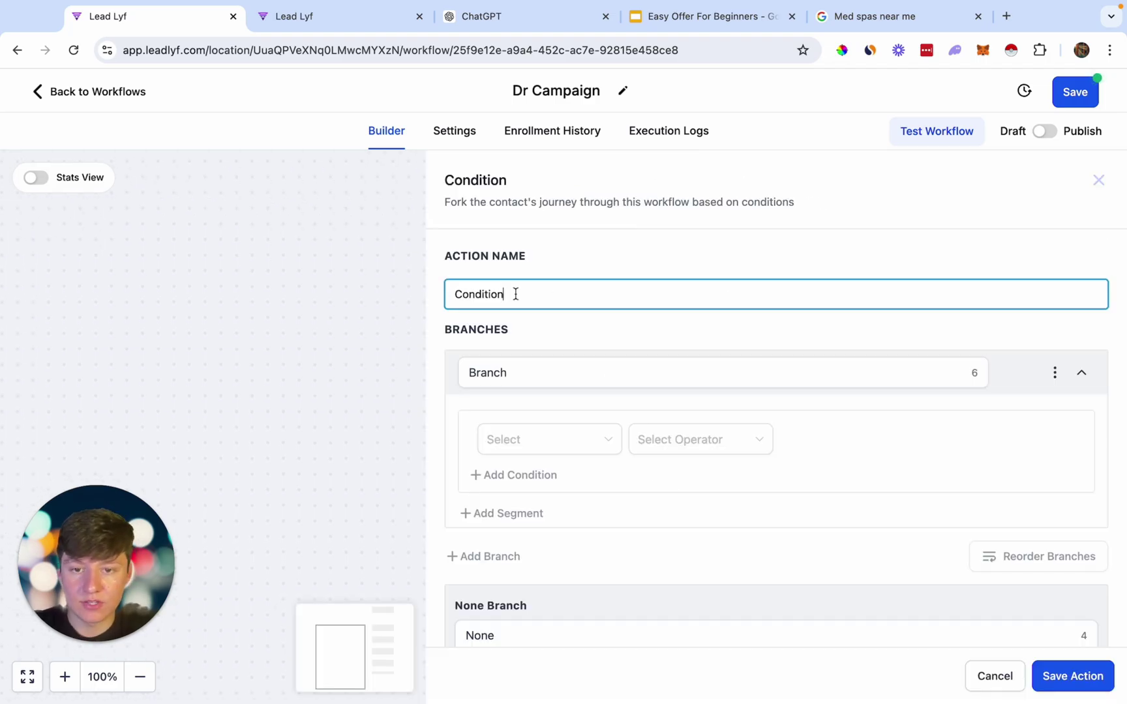
double_click(515, 294)
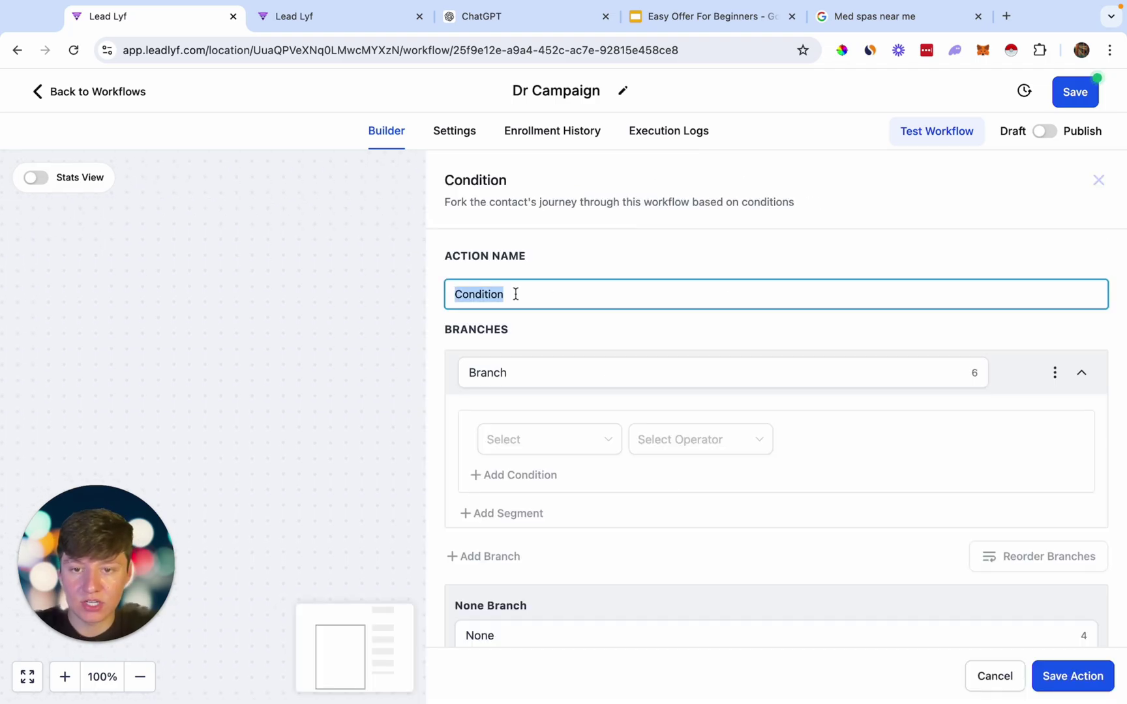
text(R)
double_click(526, 369)
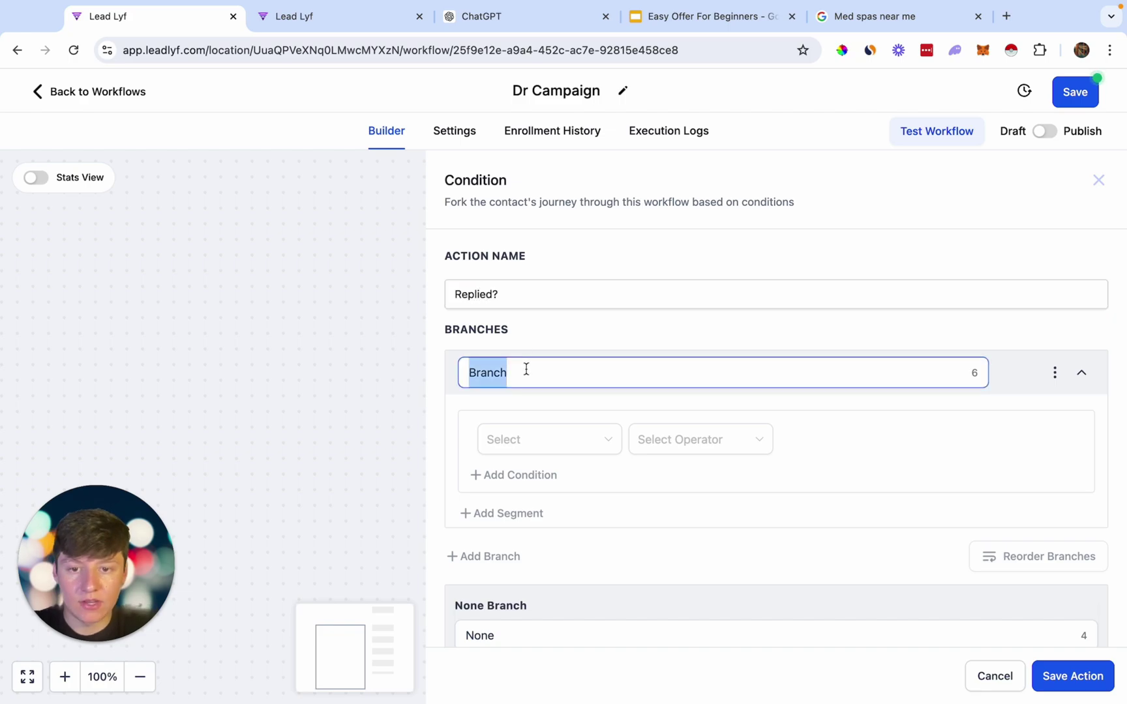
text(Yes)
Set the Yes branch's condition to contact reply, Replied message Is "yes".
click(531, 447)
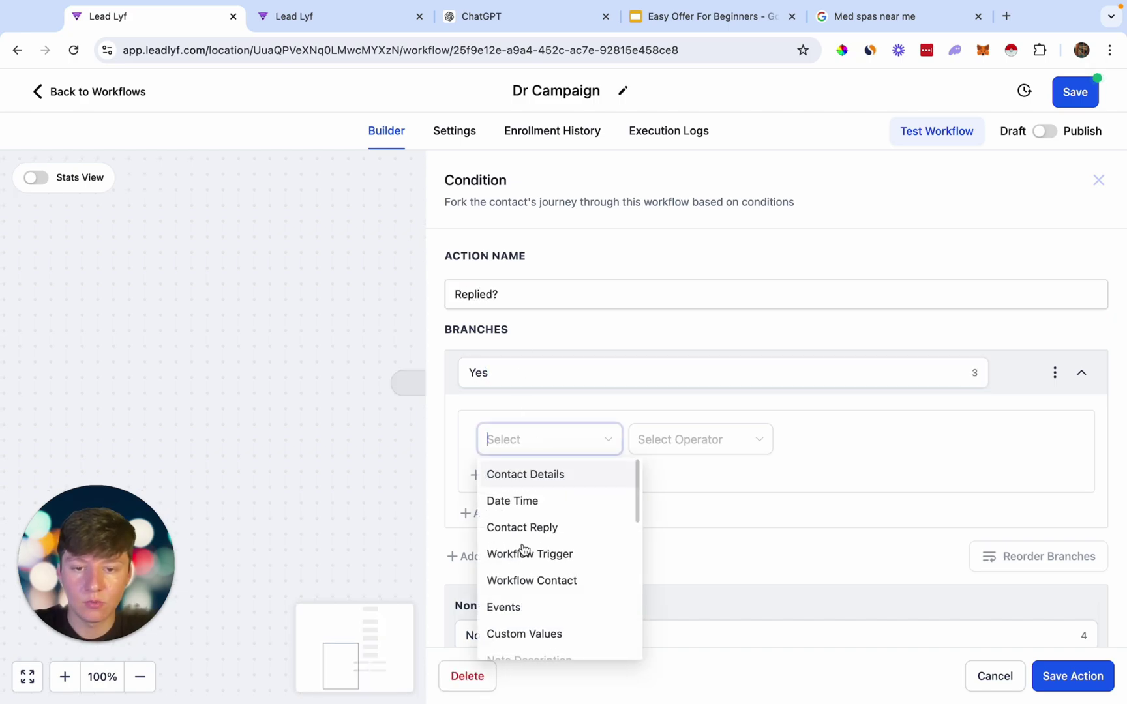
scroll(523, 549, down, 1)
scroll(524, 548, up, 1)
click(527, 530)
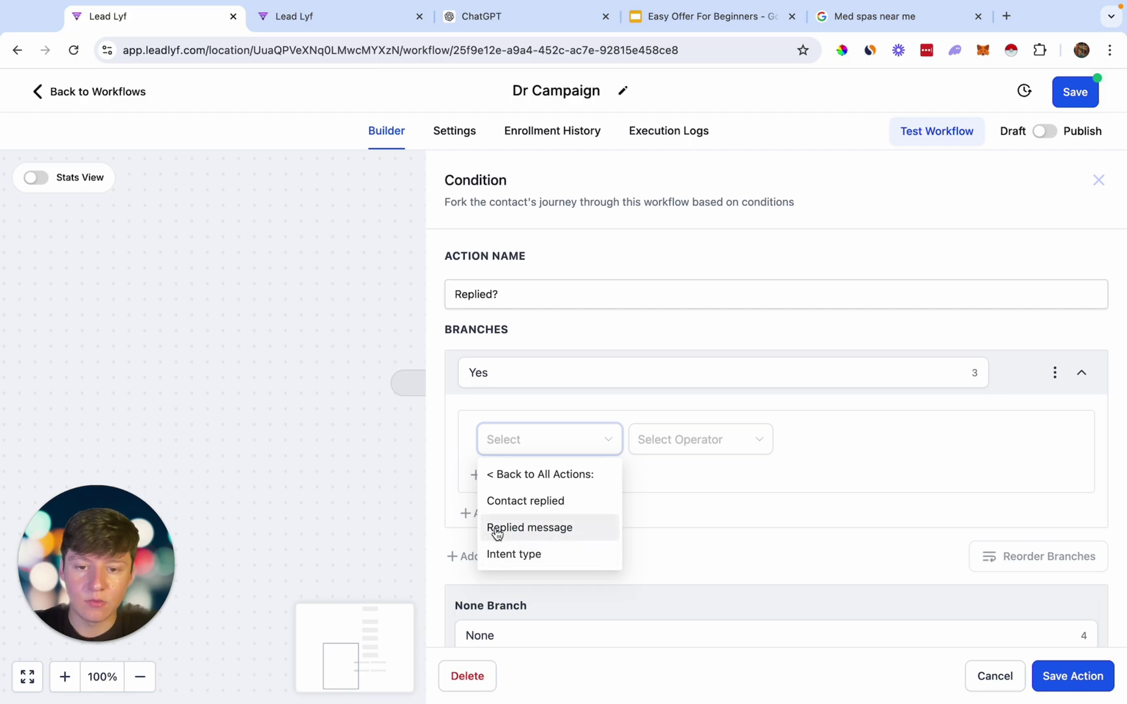
click(523, 533)
click(678, 440)
click(671, 478)
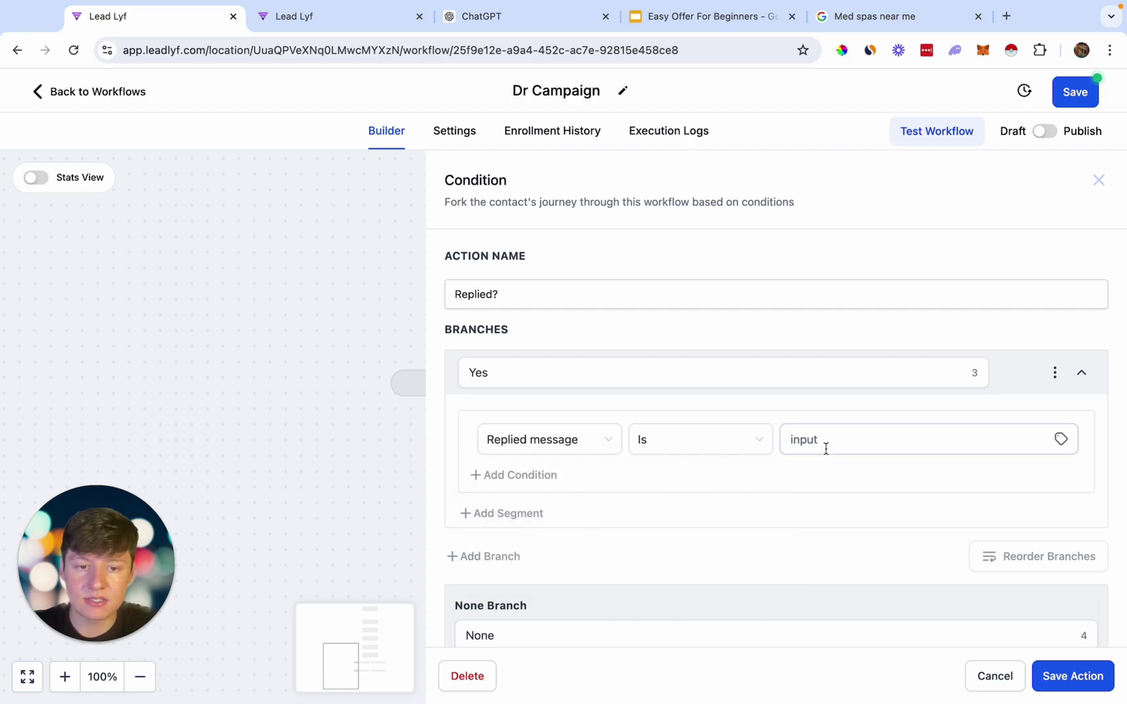
click(825, 449)
text(ye)
Add a second branch to the condition with the rule Replied message Is not "yes".
scroll(503, 547, down, 1)
click(504, 547)
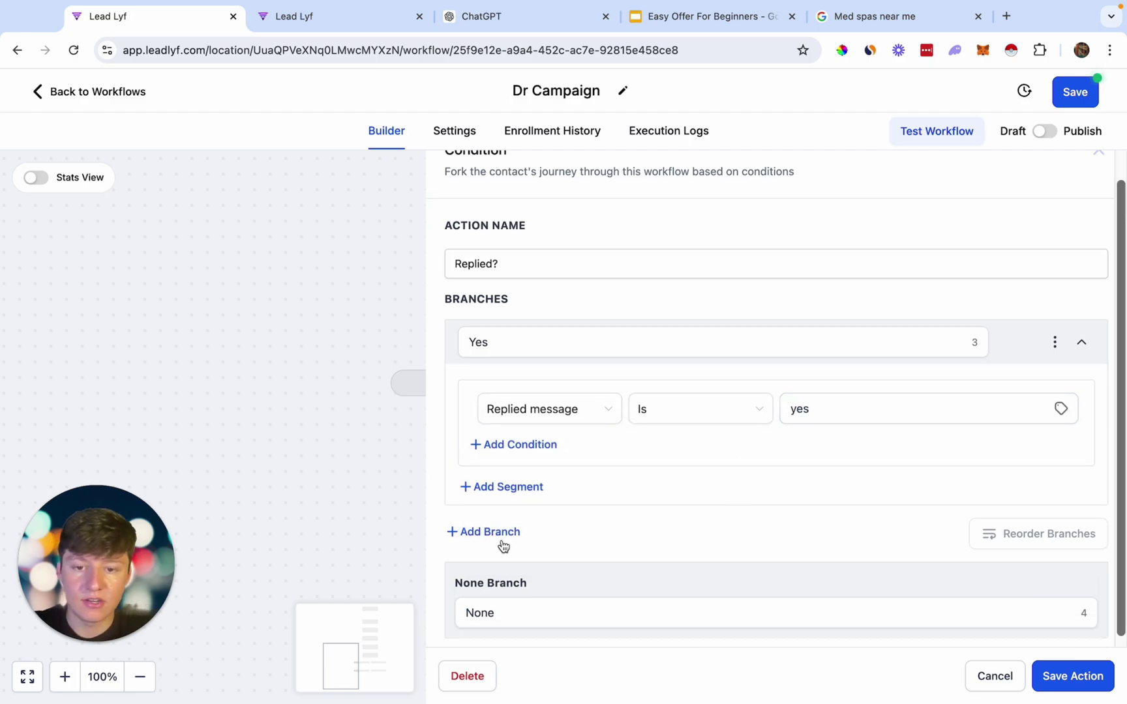
click(495, 534)
scroll(522, 496, down, 3)
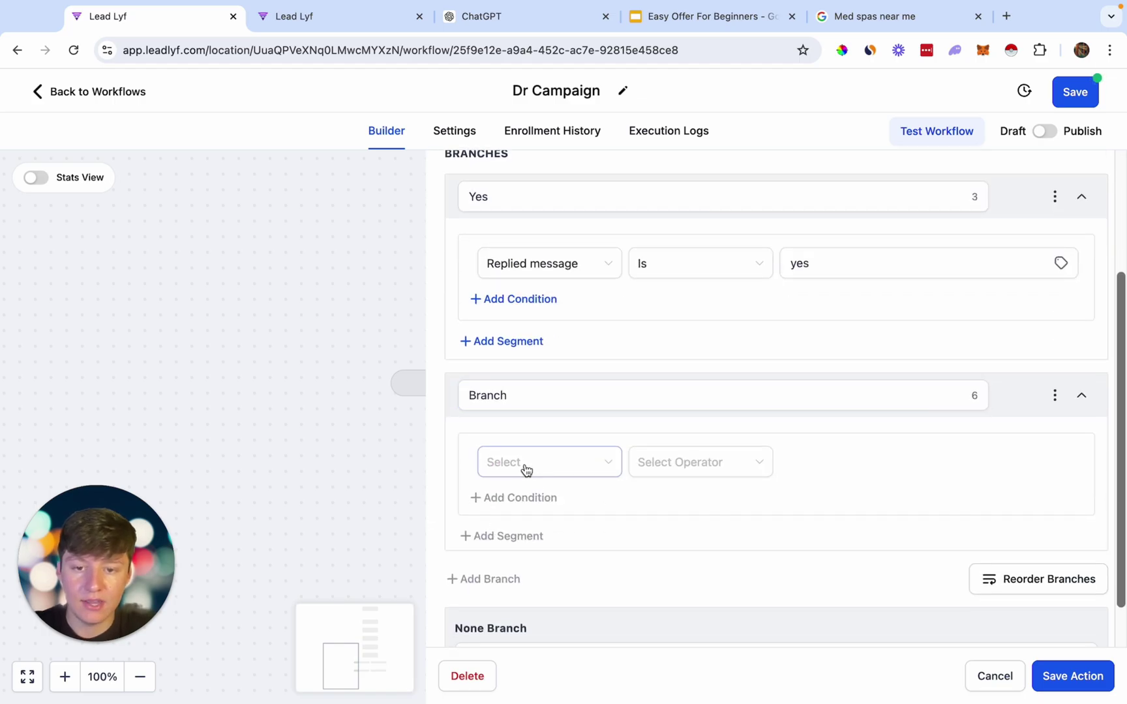
click(526, 464)
click(526, 553)
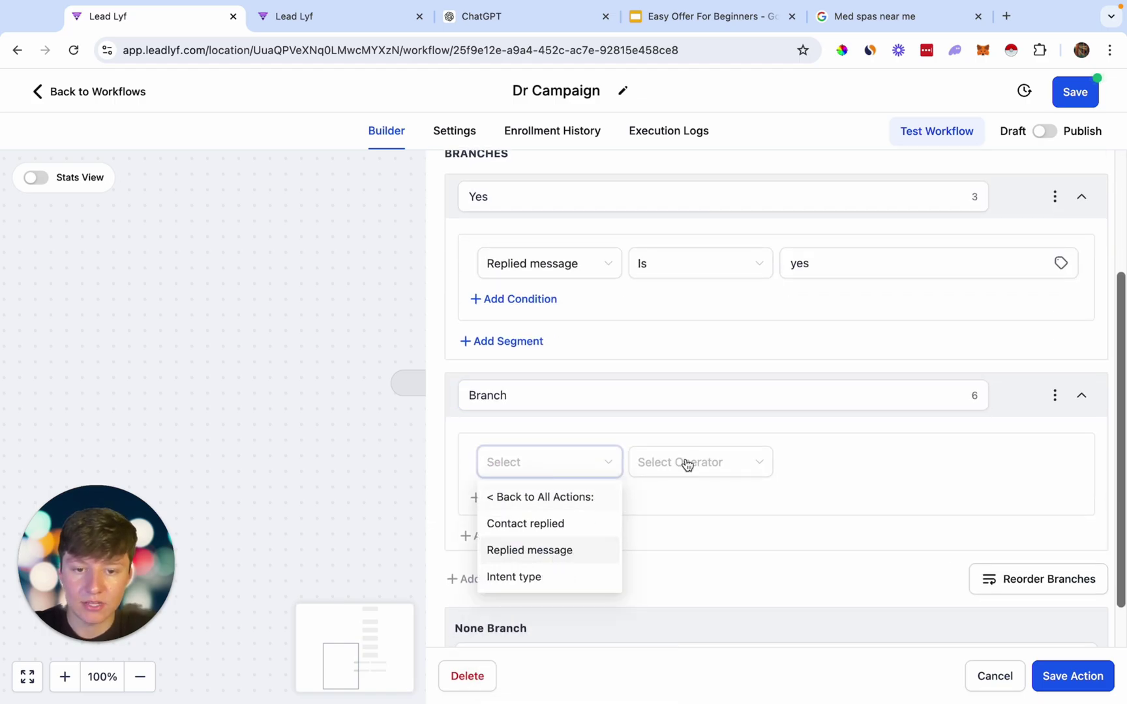
click(551, 548)
click(676, 468)
click(664, 527)
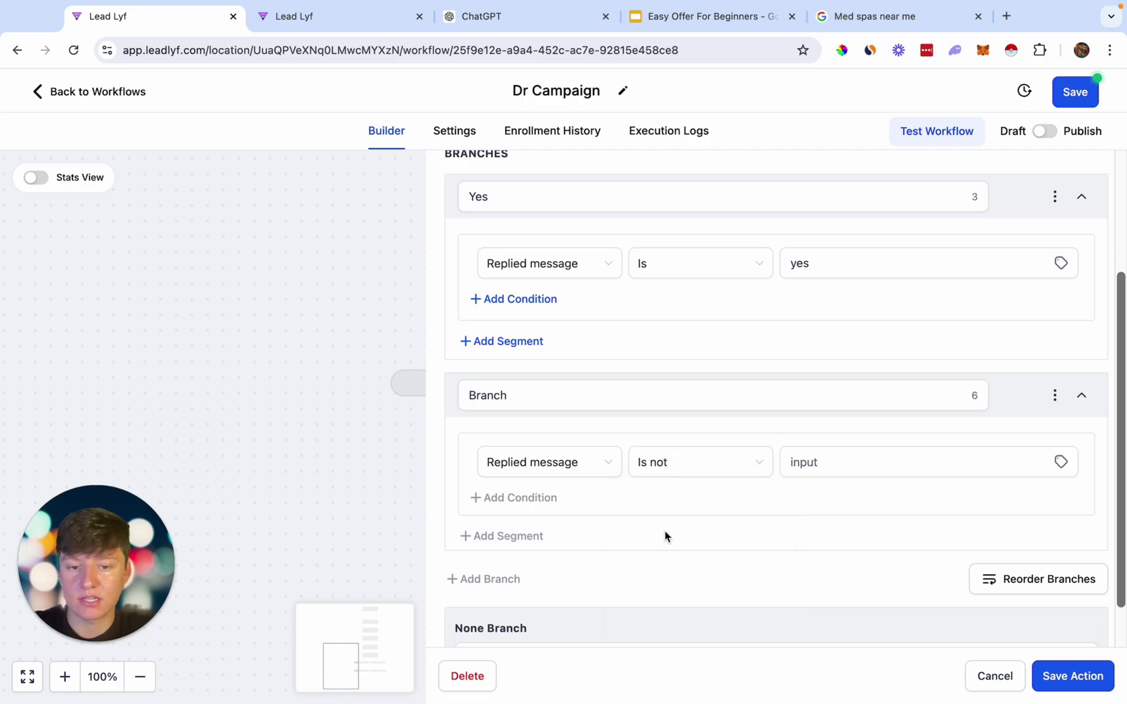
text(yes)
Name the second branch "Replied Other Than Yes" and save the condition.
double_click(493, 382)
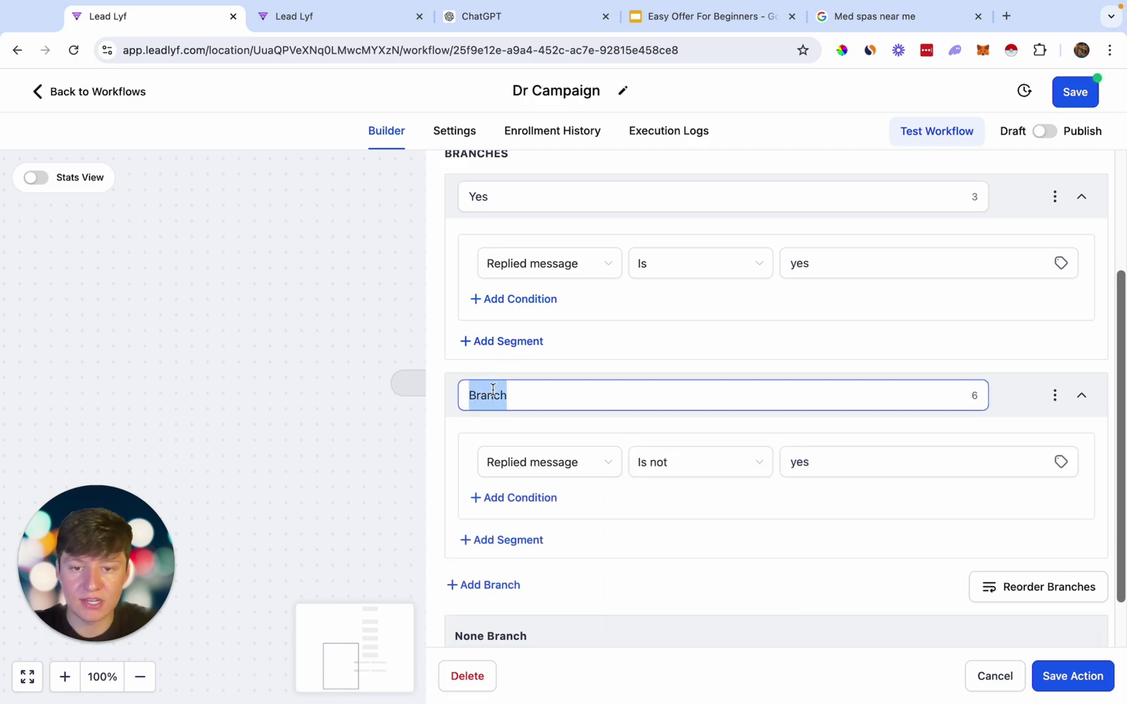
text(Replied O)
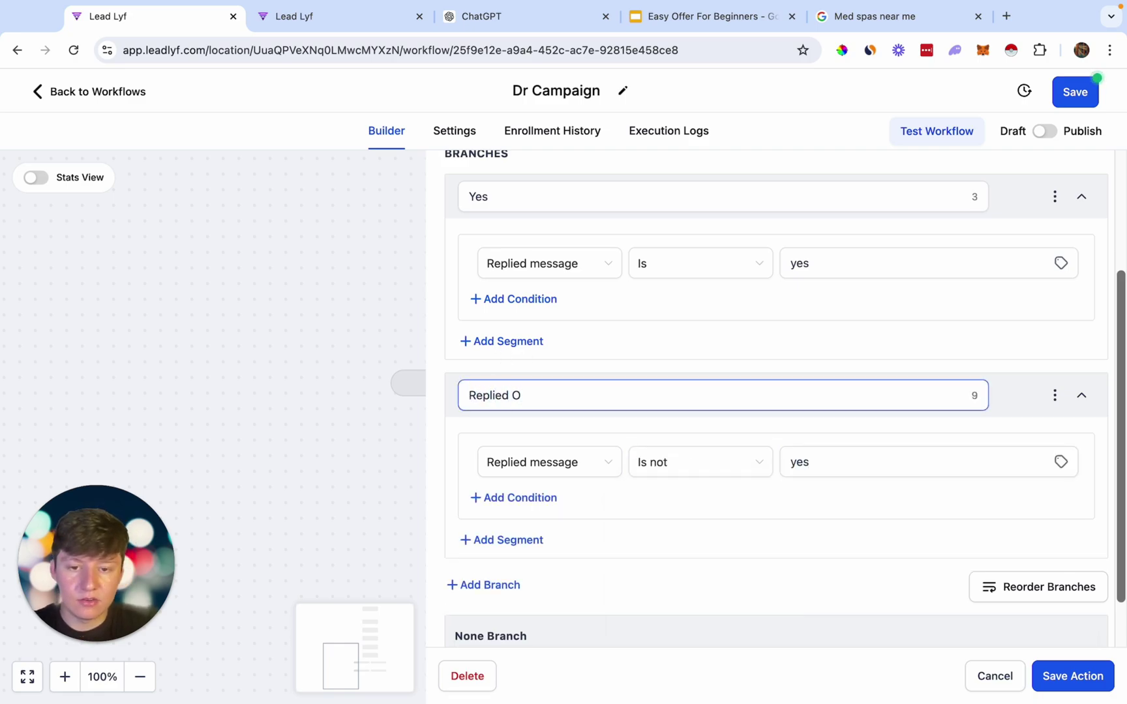
text(ther Than Yes)
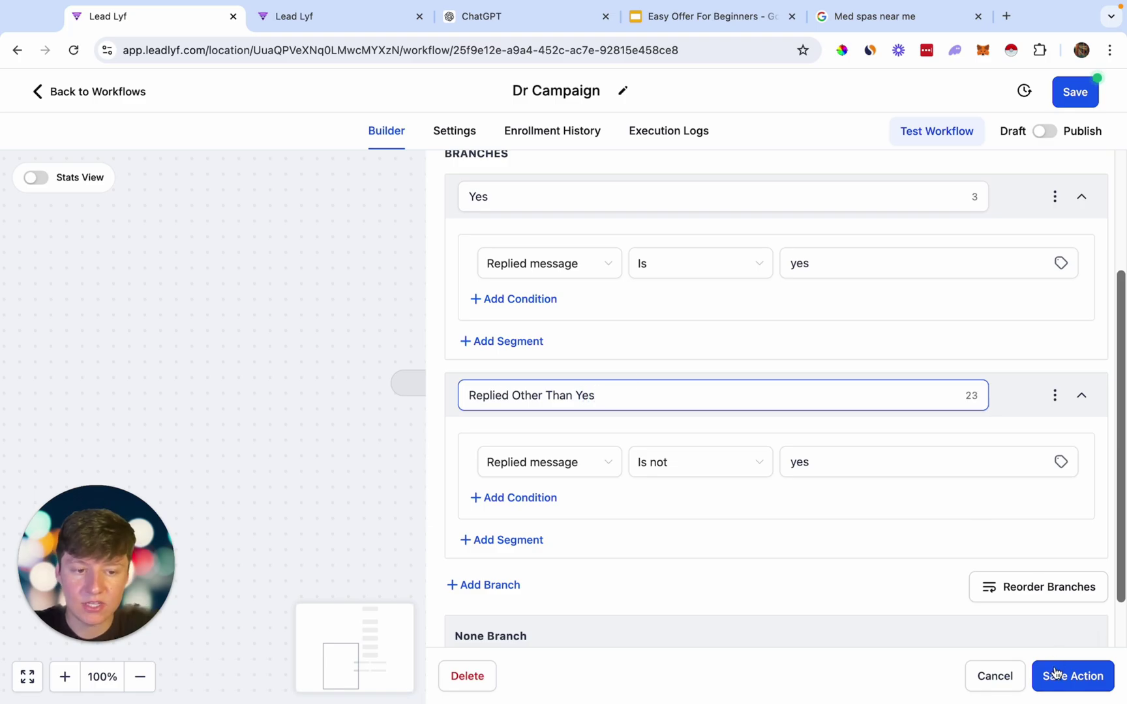
click(1055, 676)
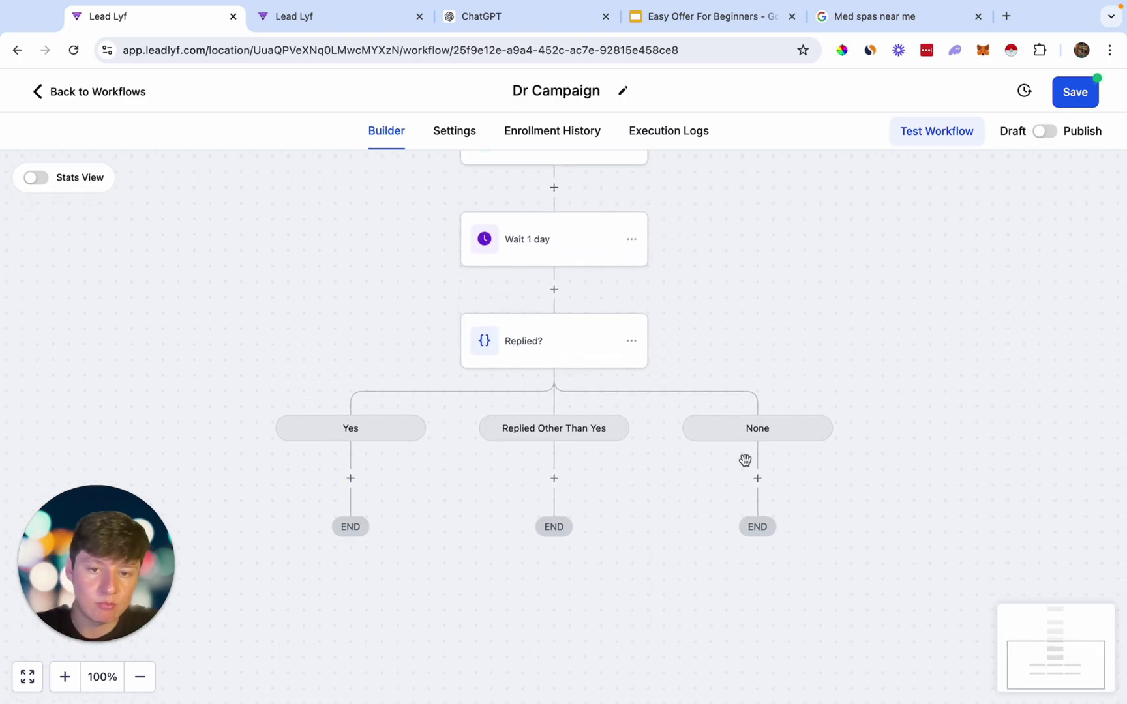
Review the message text of the SMS action and close it.
scroll(732, 478, up, 1)
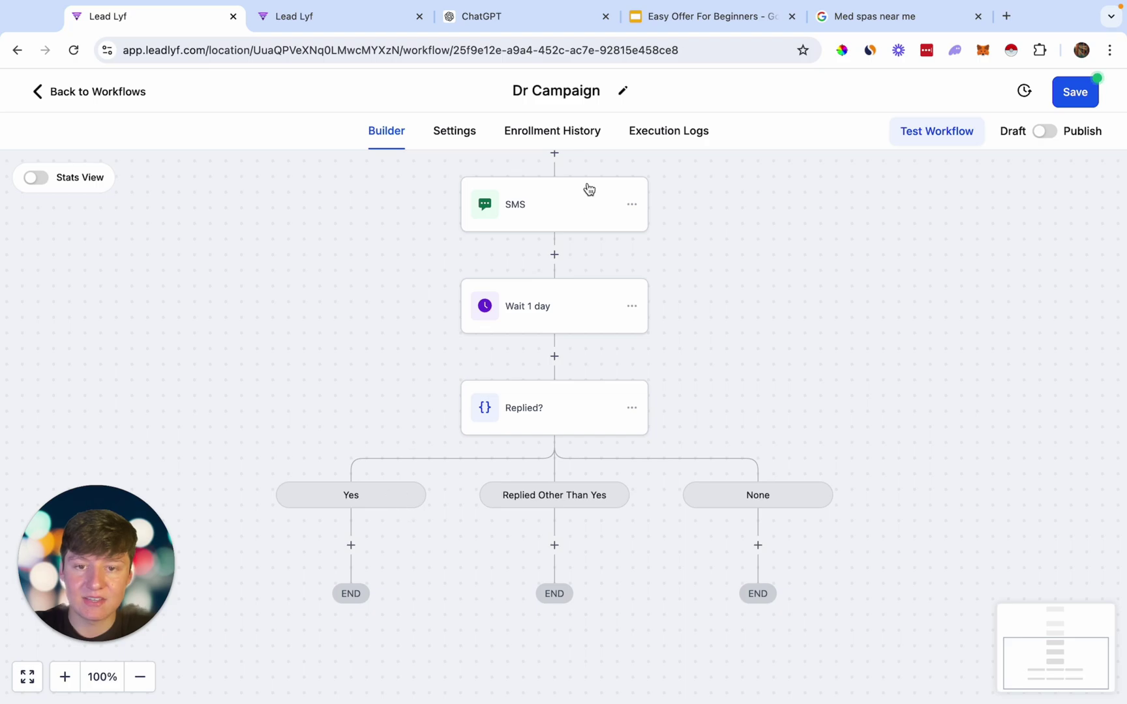
click(581, 210)
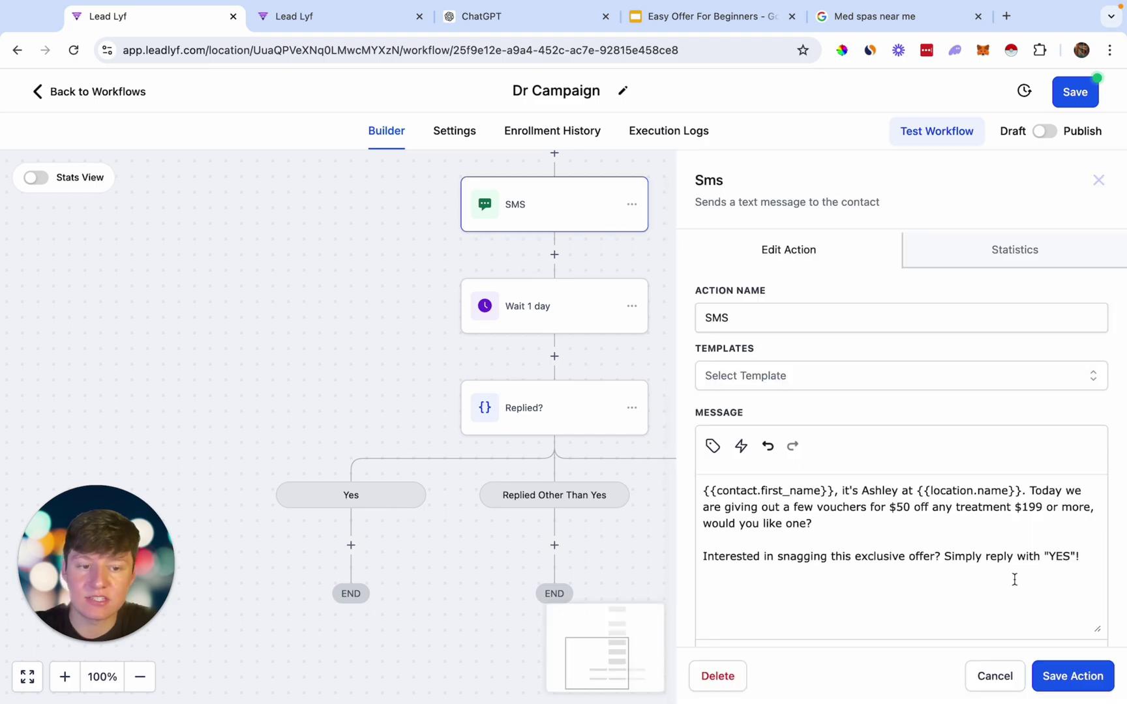
click(996, 676)
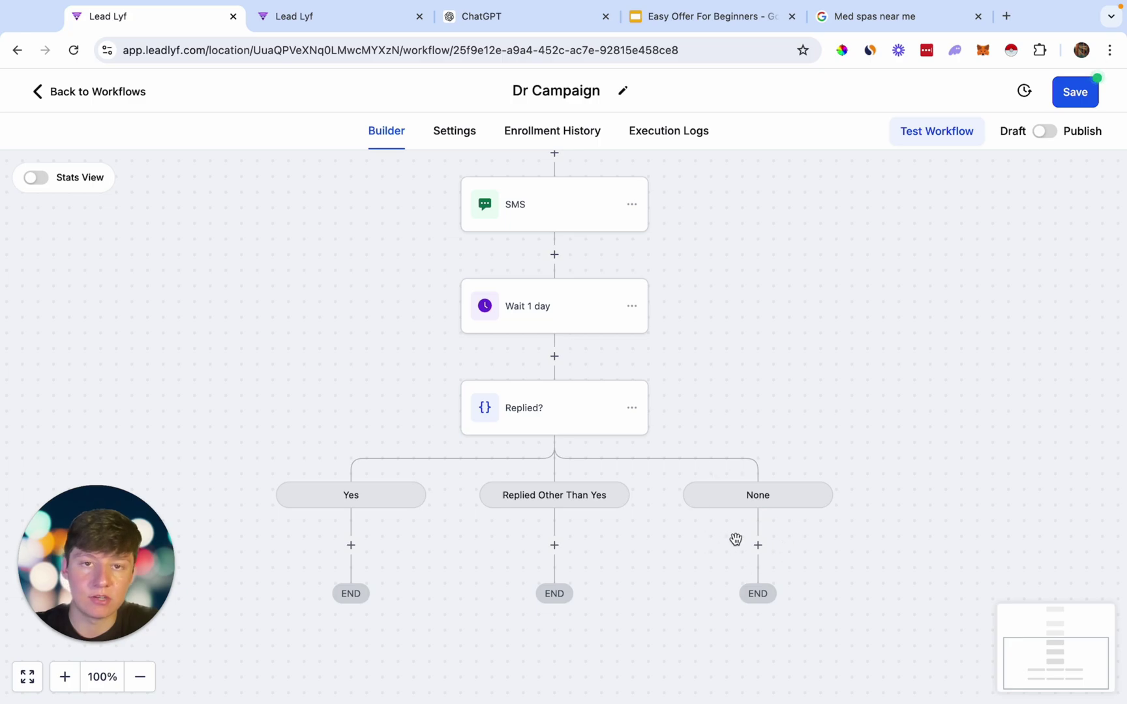
Add an Add Contact Tag action with the tag "responded" under the Yes branch and save it.
scroll(734, 538, down, 1)
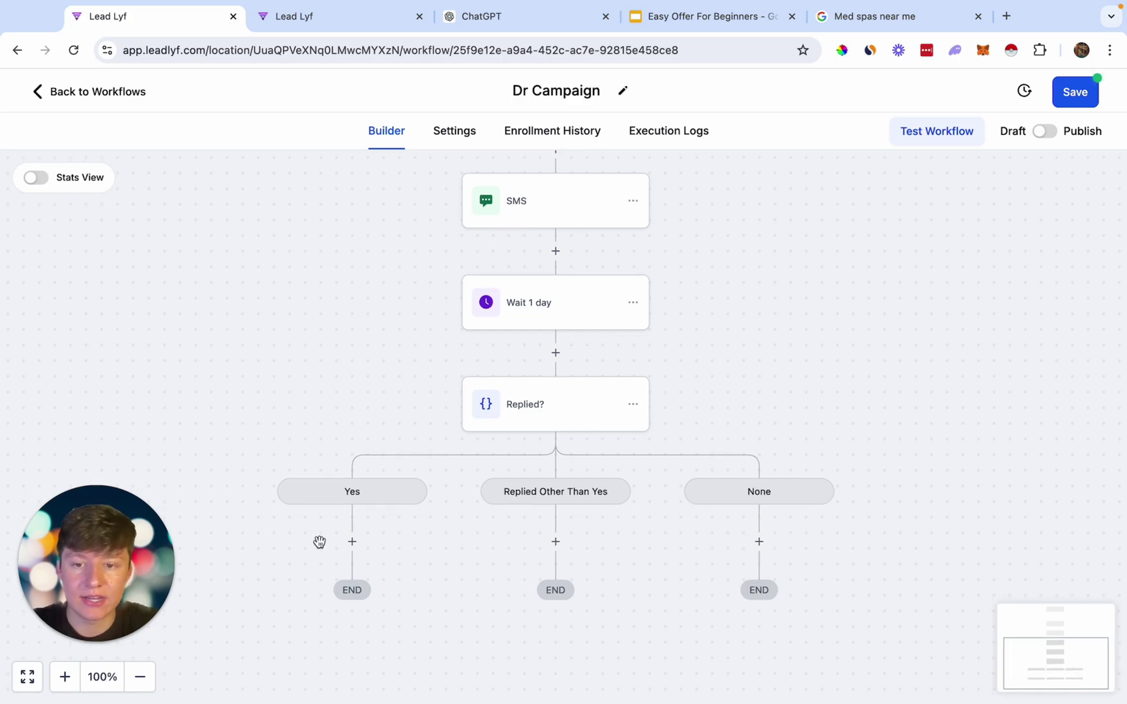
click(352, 541)
text(tag)
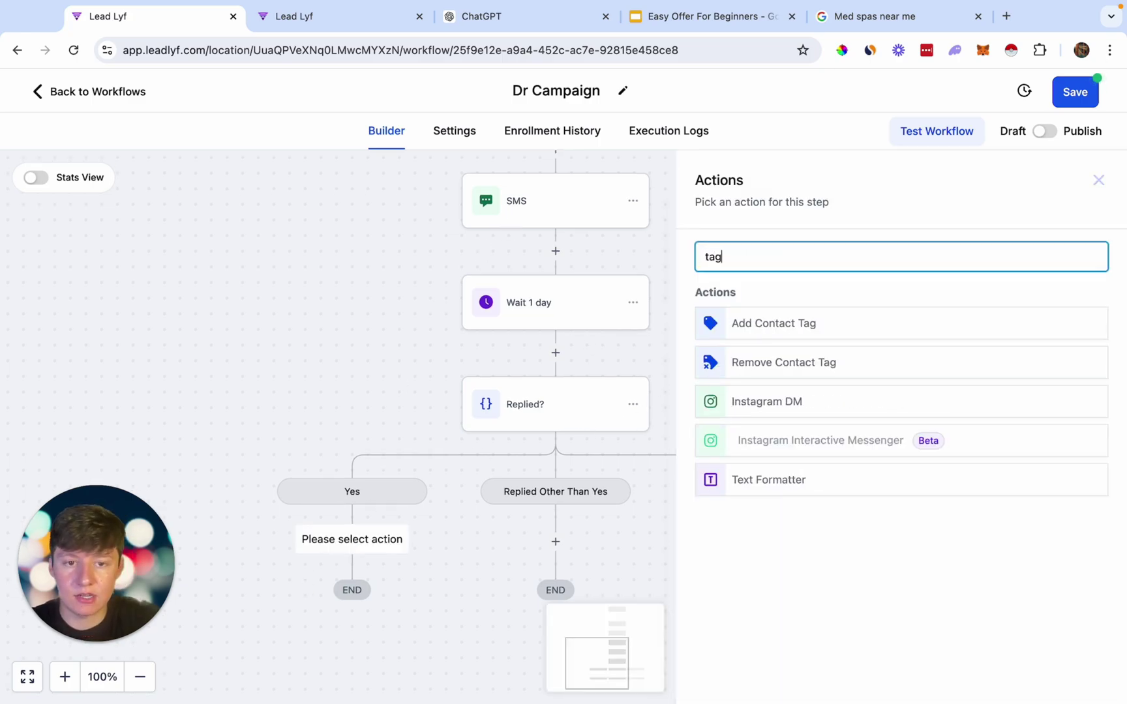
click(759, 326)
click(730, 358)
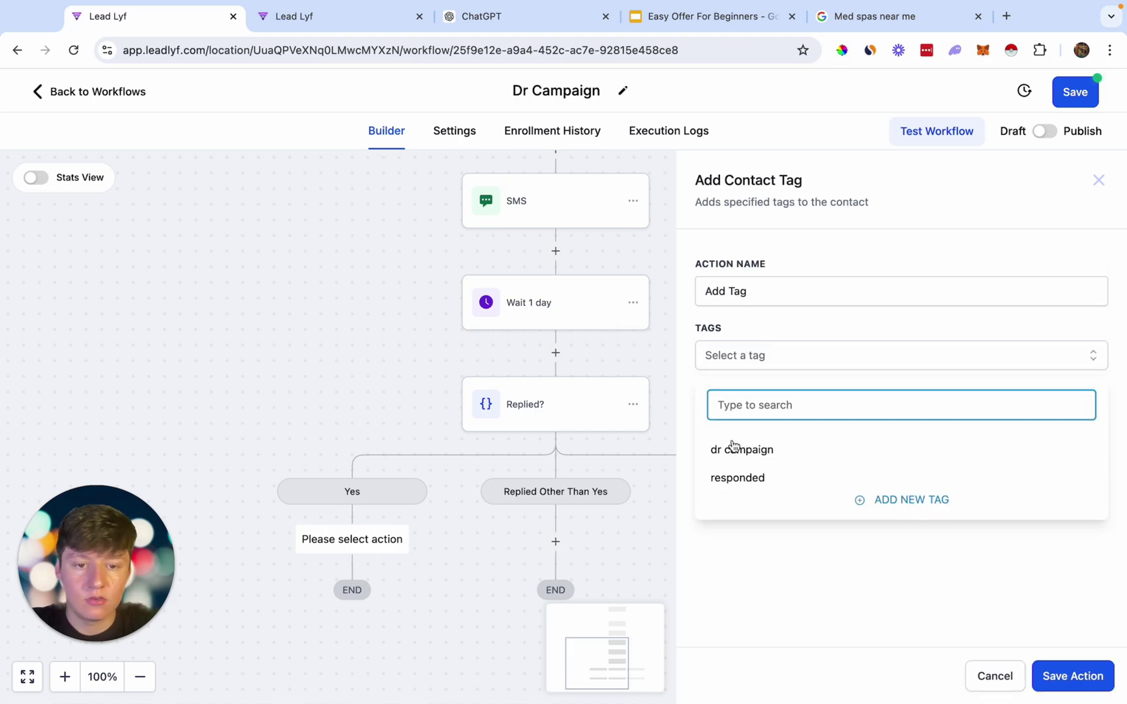
click(736, 486)
click(1057, 676)
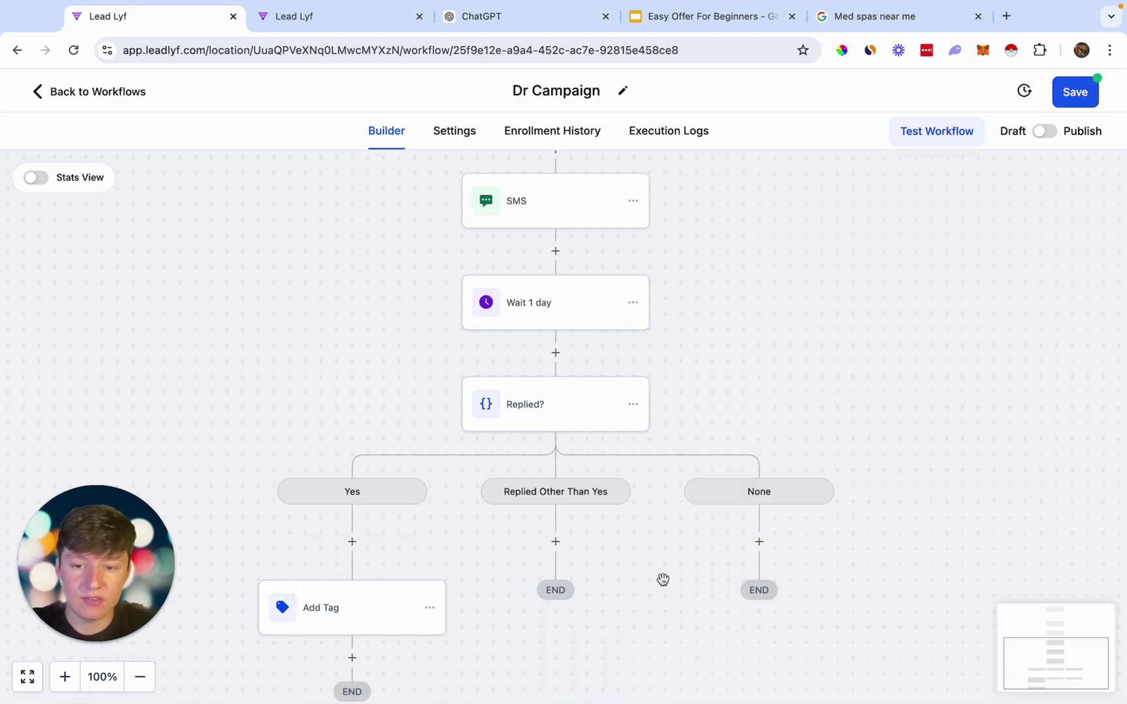
Add a Create/Update Opportunity action after the Yes branch's tag, using pipeline DR Campaign and stage Interested, and save it.
scroll(456, 600, down, 2)
click(365, 570)
text(opp)
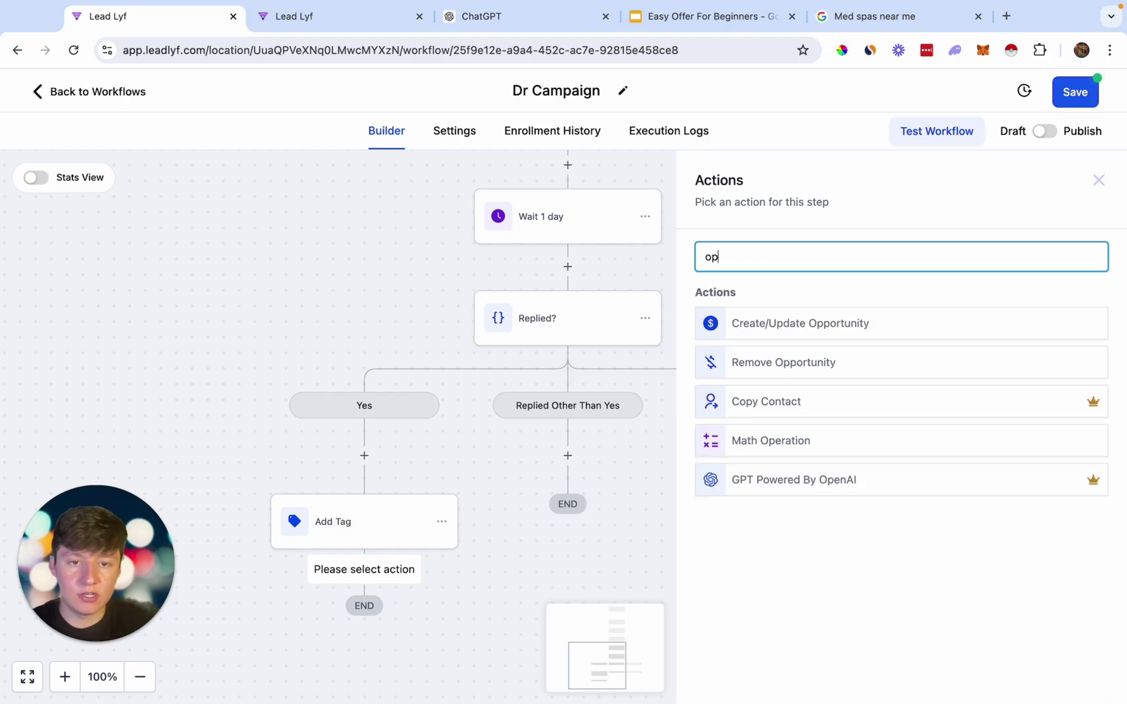
click(732, 331)
click(709, 357)
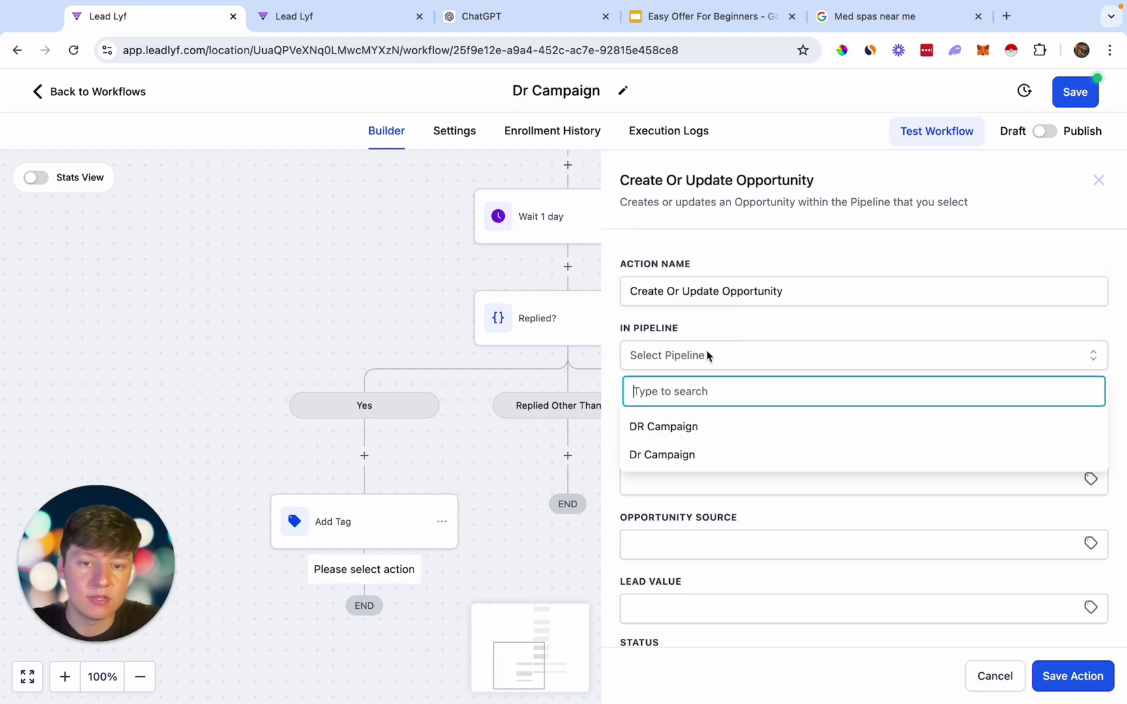
click(659, 434)
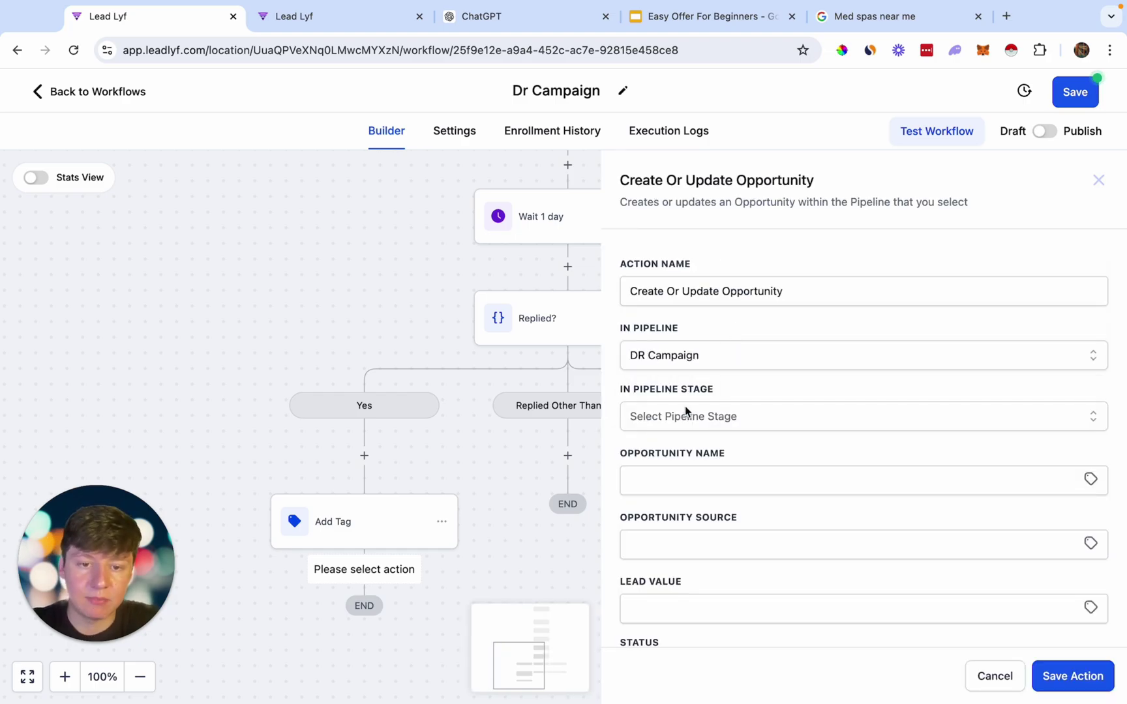
click(686, 412)
click(655, 516)
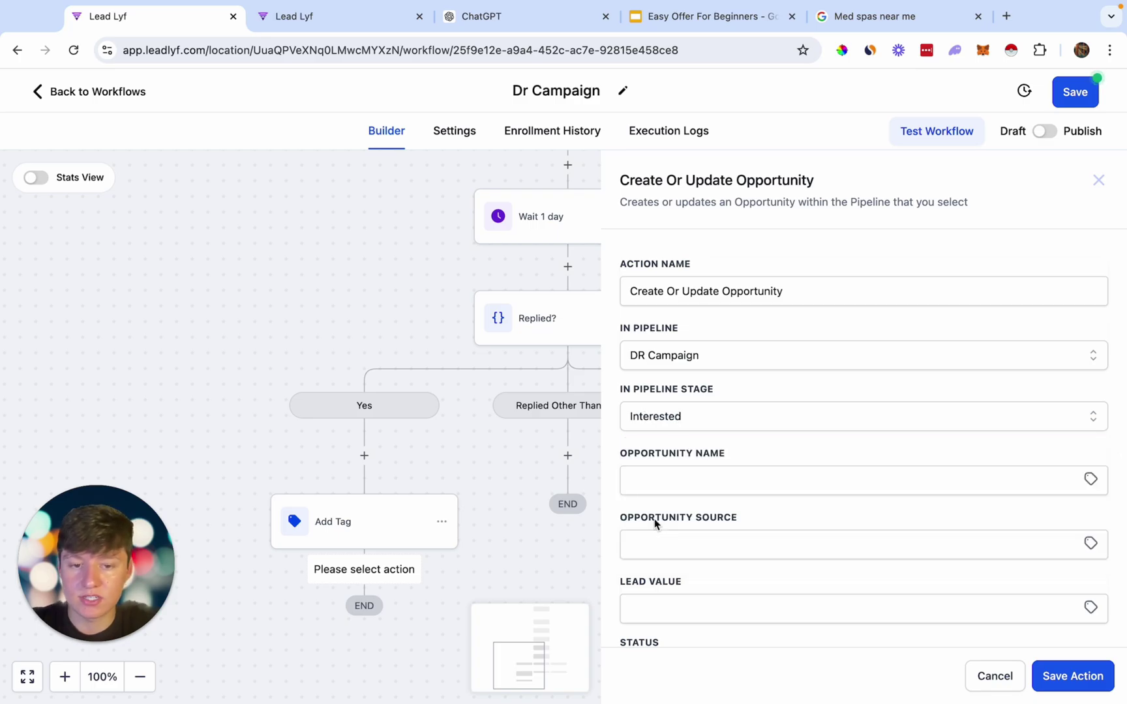
click(1067, 678)
Add an internal notification of type Notification after the Yes branch's opportunity action, titled "{{contact.first_name}} Replied To Your DR Campaign!".
scroll(467, 553, down, 4)
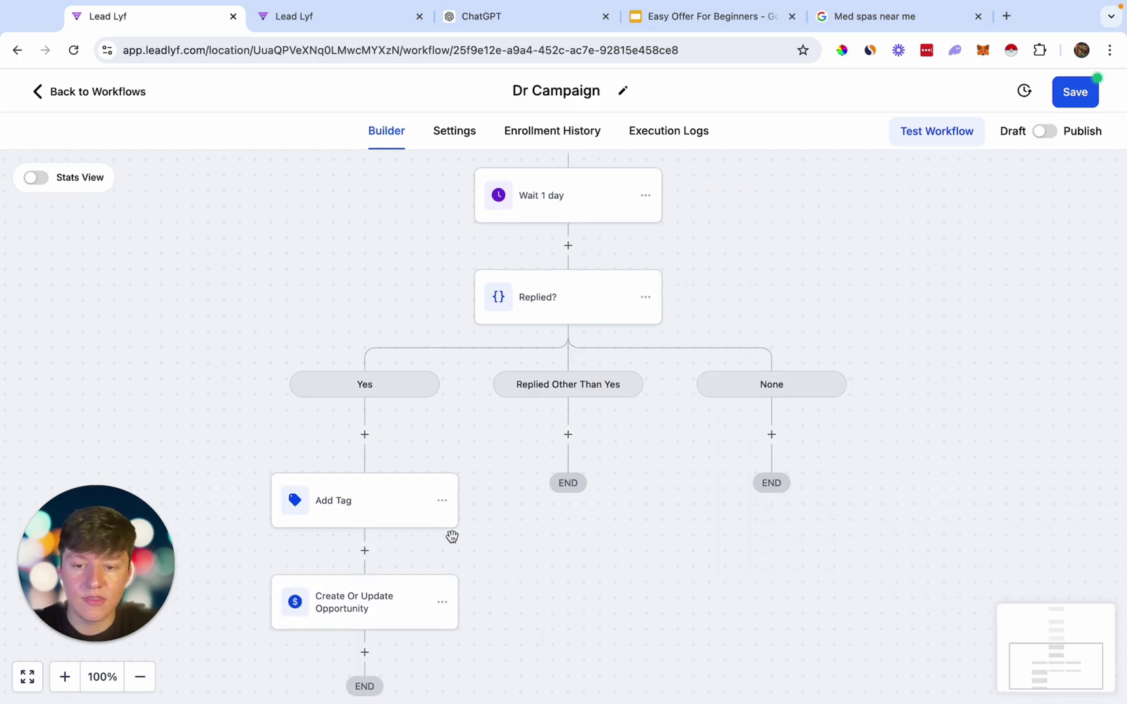
click(377, 553)
text(in)
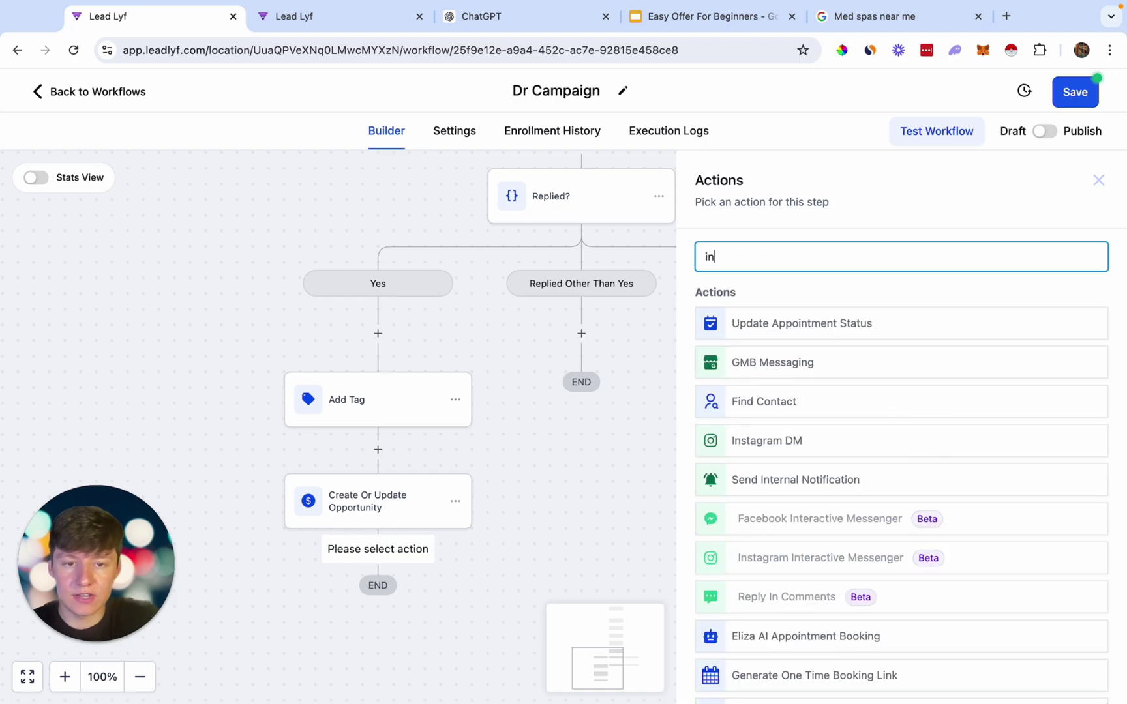
click(772, 489)
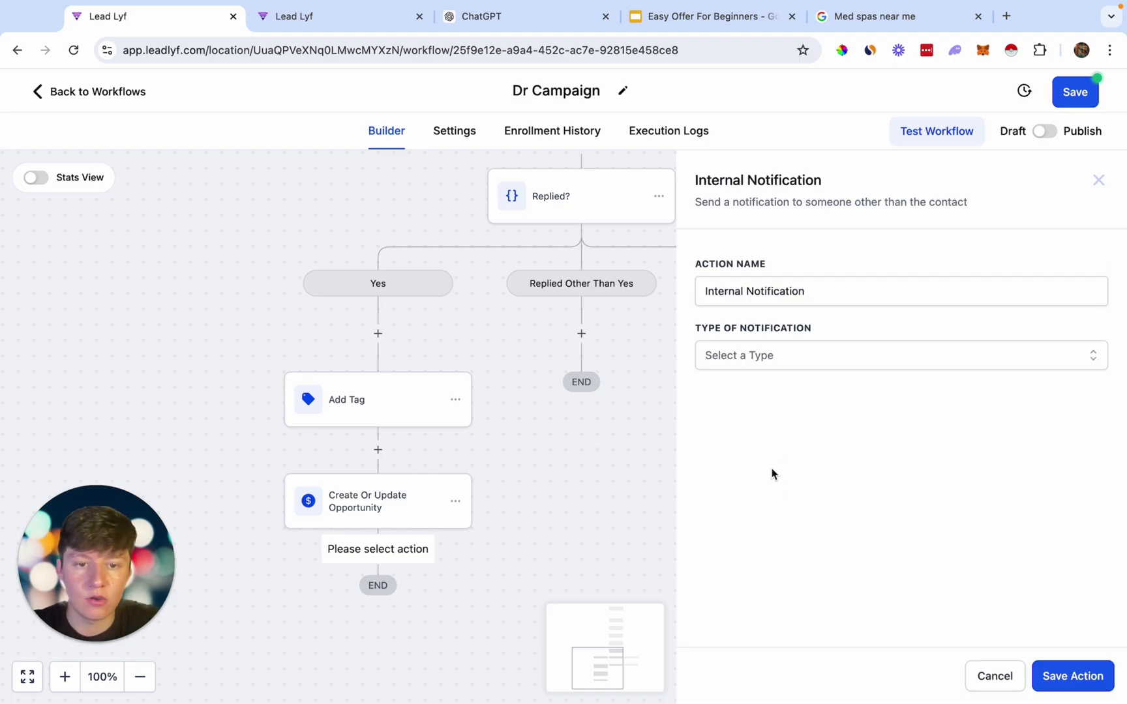
click(784, 362)
click(757, 424)
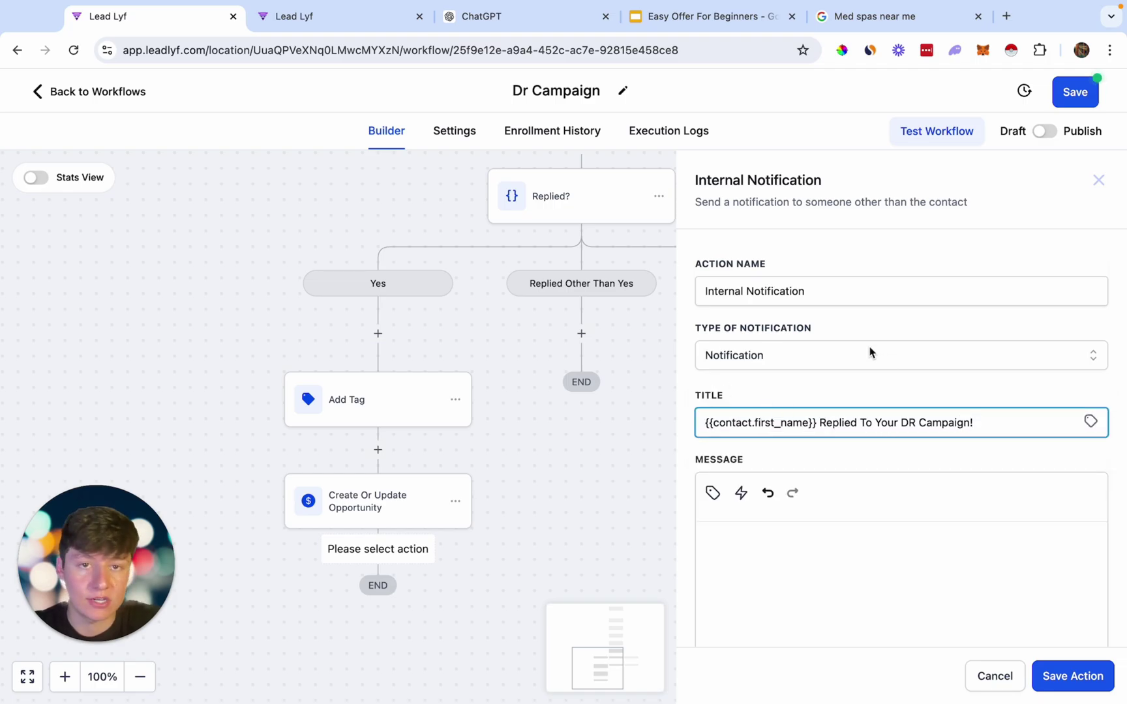
Set the notification's message to "{{contact.first_name}}, replied yes to your dr campaign offer! Get Back To Them ASAP!" and save the action.
click(858, 573)
scroll(857, 573, down, 2)
text({{contact.first_name}}, replied yes to your dr campaign offer! Get Back To Them ASAP!)
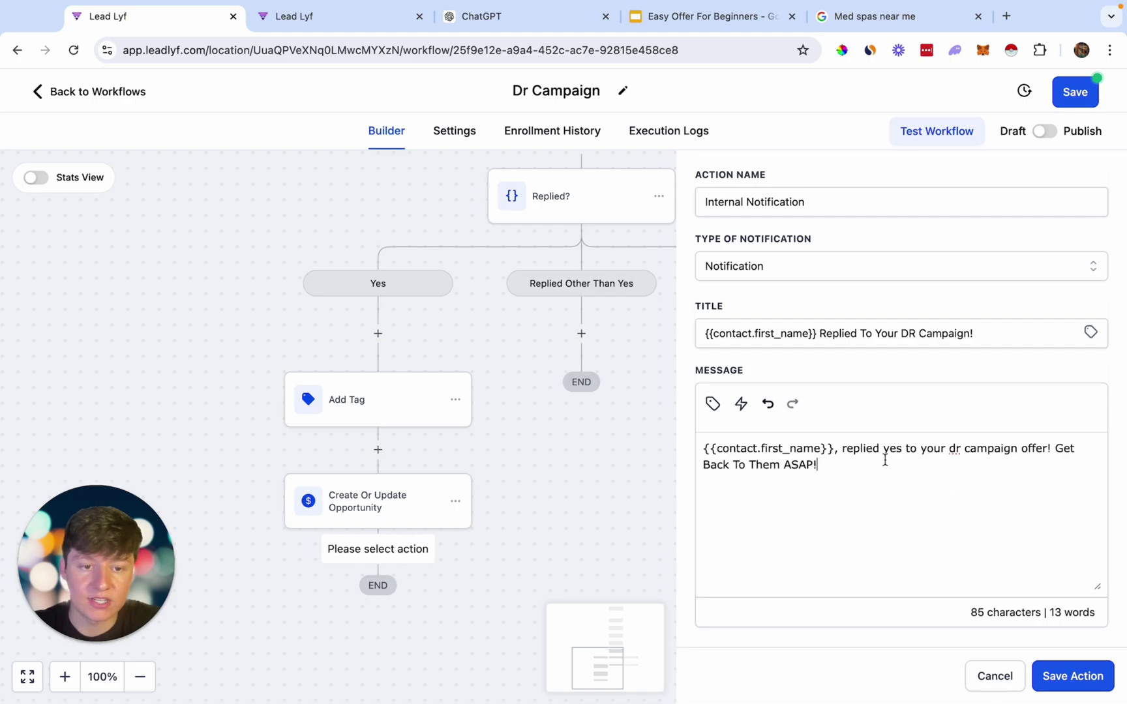
click(1054, 682)
Add an SMS action ending the Yes branch with the message "Awesome! I saved a spot for you. Around what time can you come by?".
scroll(391, 496, down, 3)
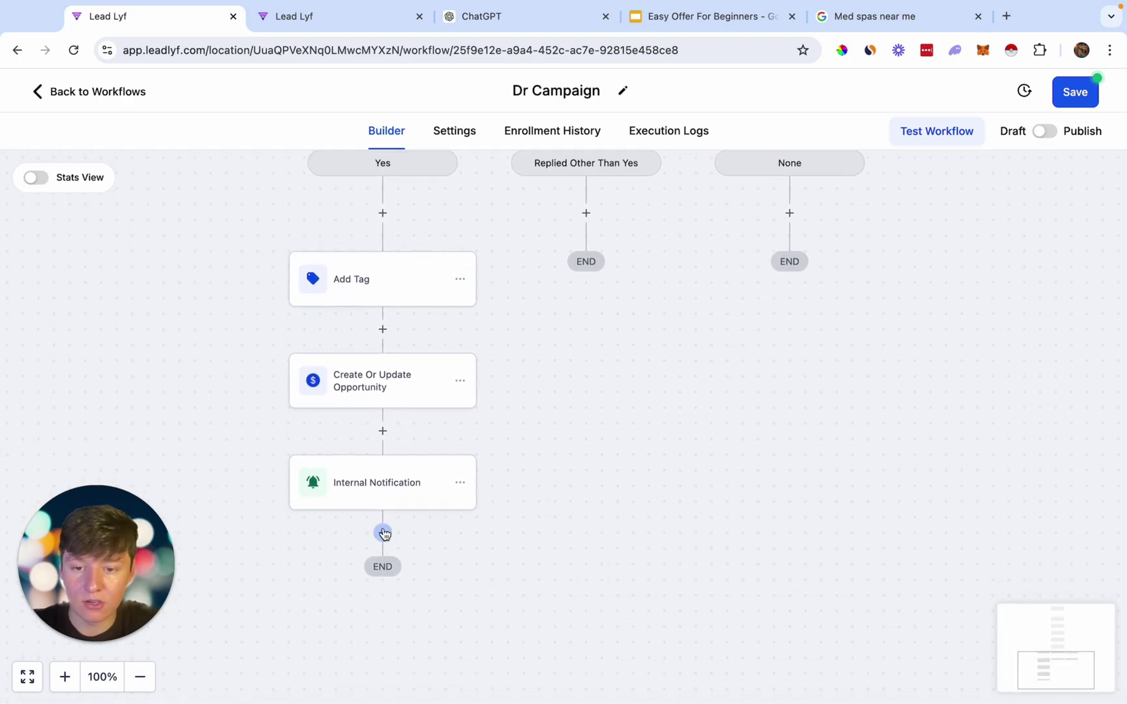
click(383, 533)
text(sms)
click(726, 320)
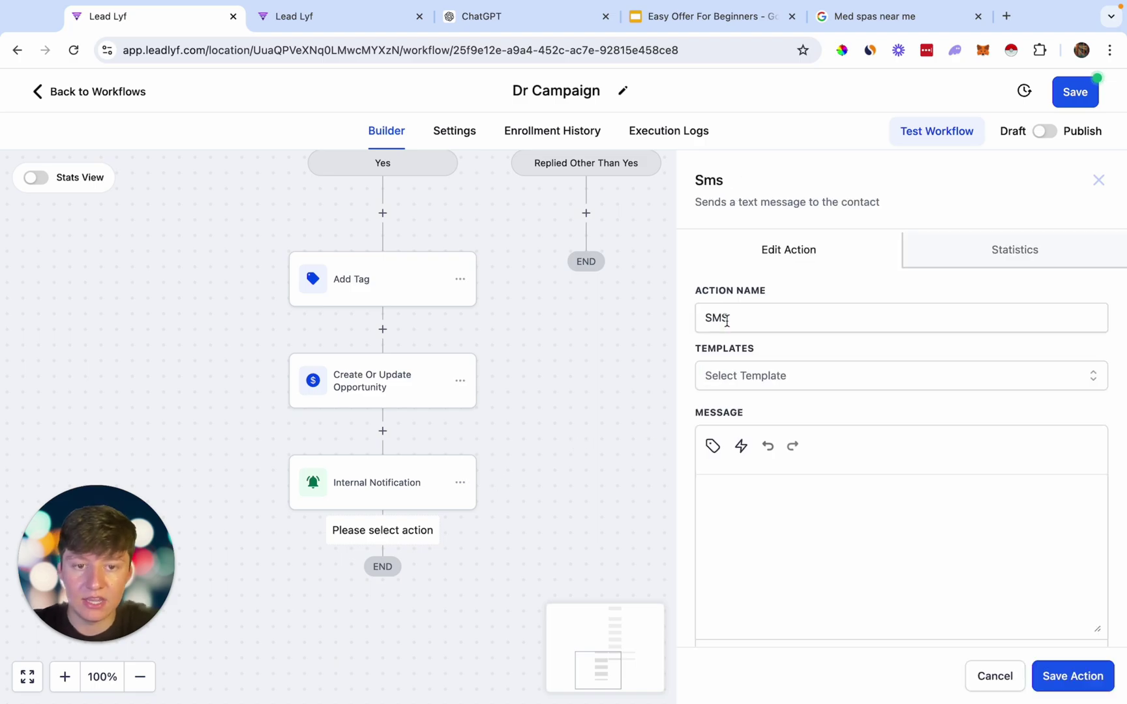
click(722, 494)
text(Awesome! I saved a spot for you. Around what time can you come by?)
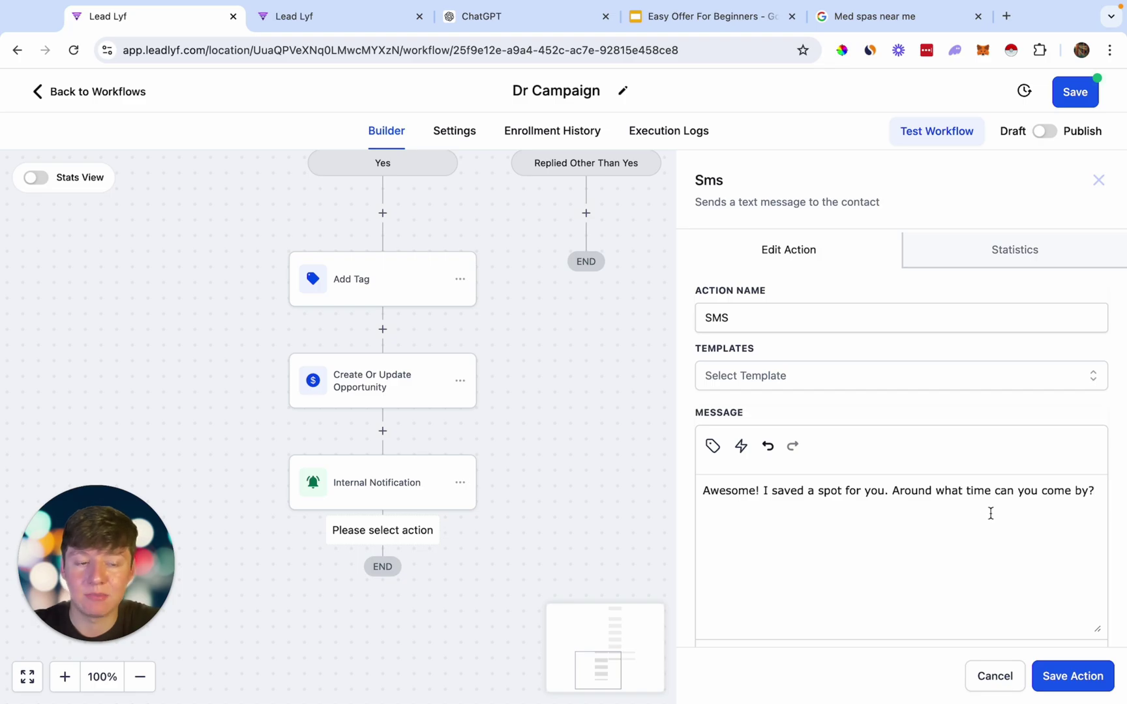
click(1075, 674)
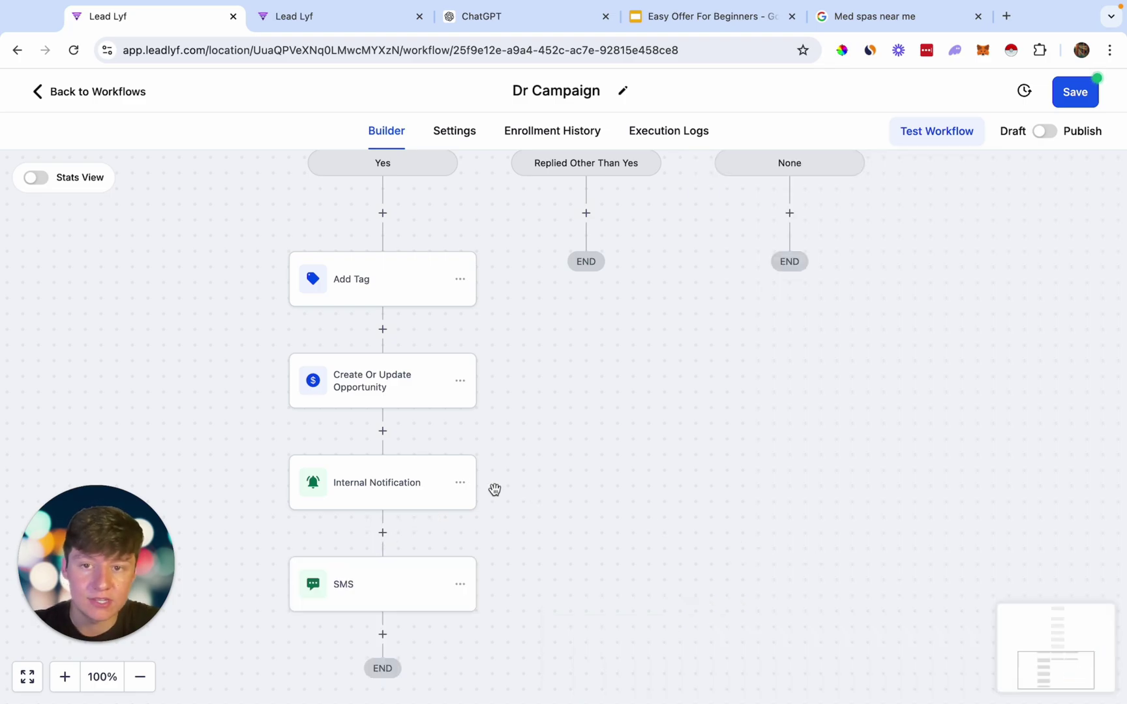
Review the Yes branch's internal notification and SMS message settings, leaving them without edits.
click(391, 509)
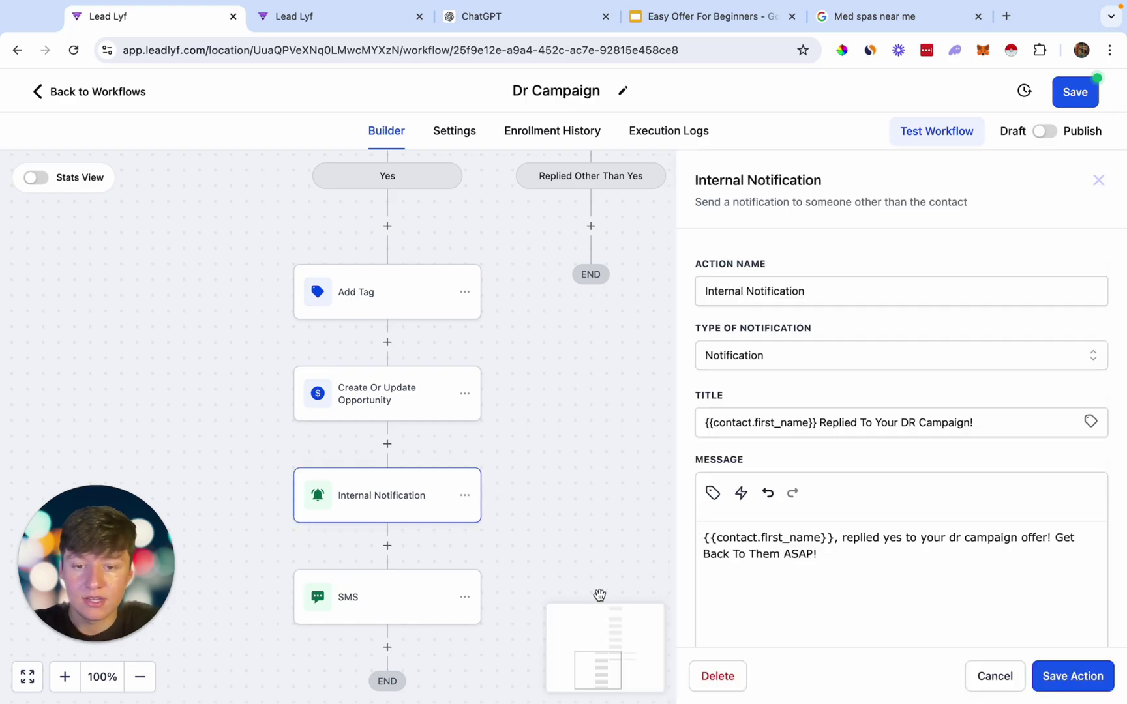
click(416, 608)
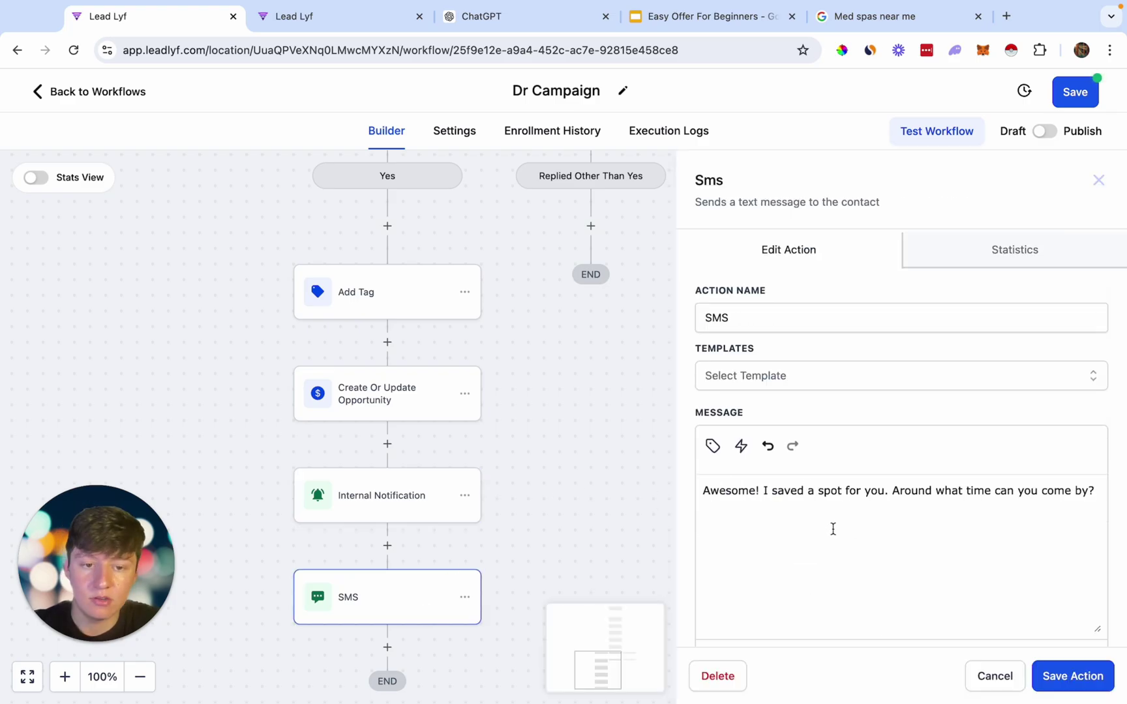
click(987, 685)
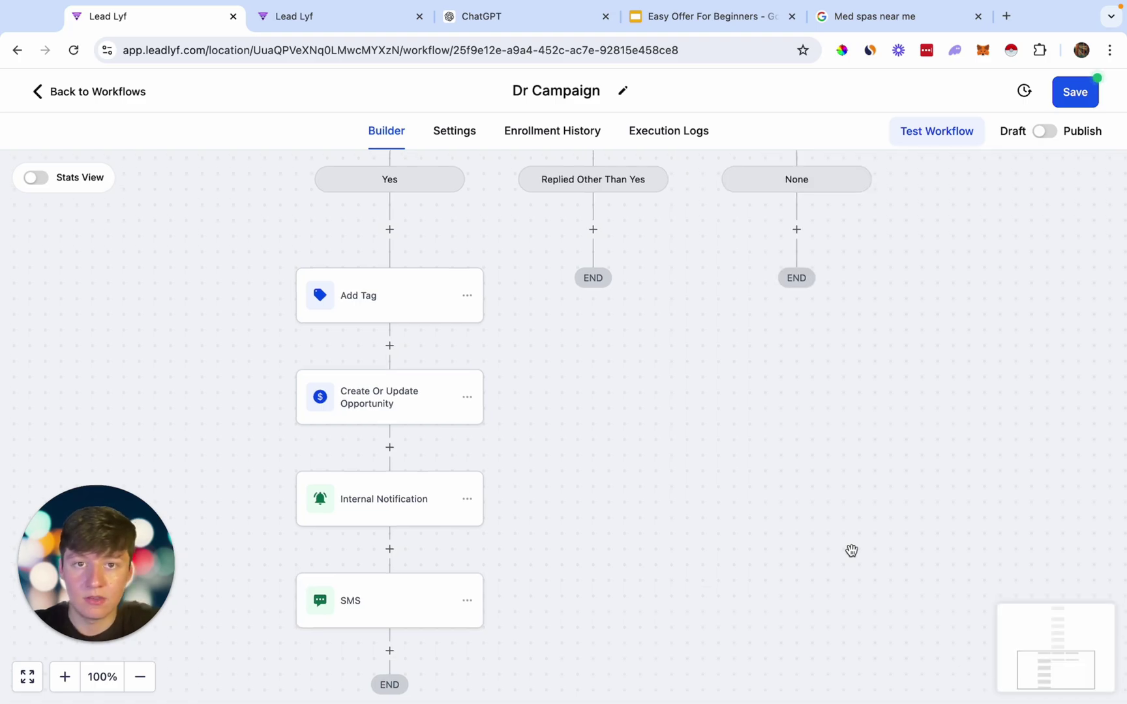
Add a tag action with "responded" under the Replied Other Than Yes branch and save the workflow.
scroll(850, 551, up, 5)
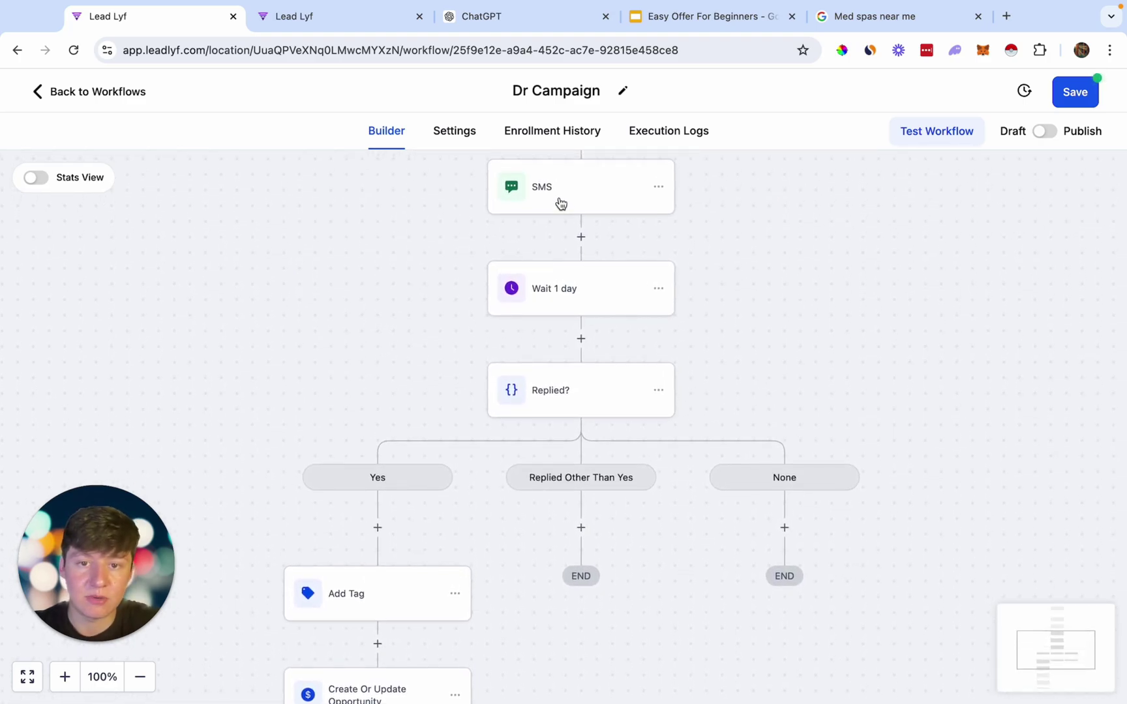
scroll(560, 203, up, 1)
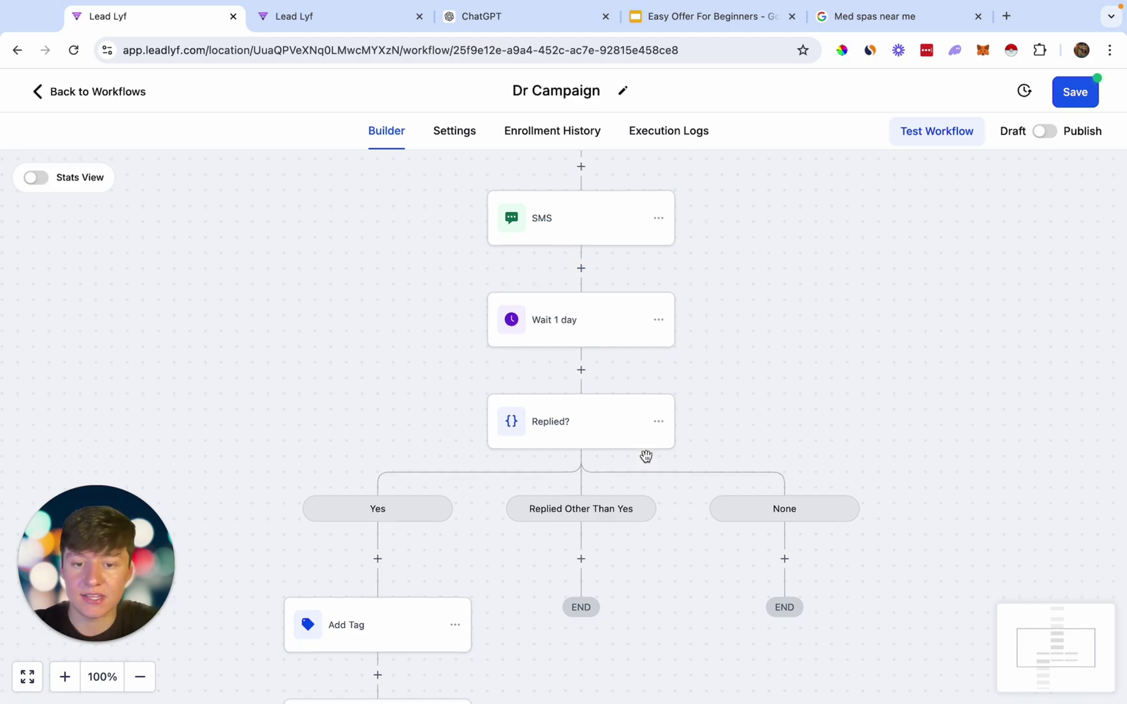
scroll(646, 456, down, 3)
scroll(591, 489, down, 3)
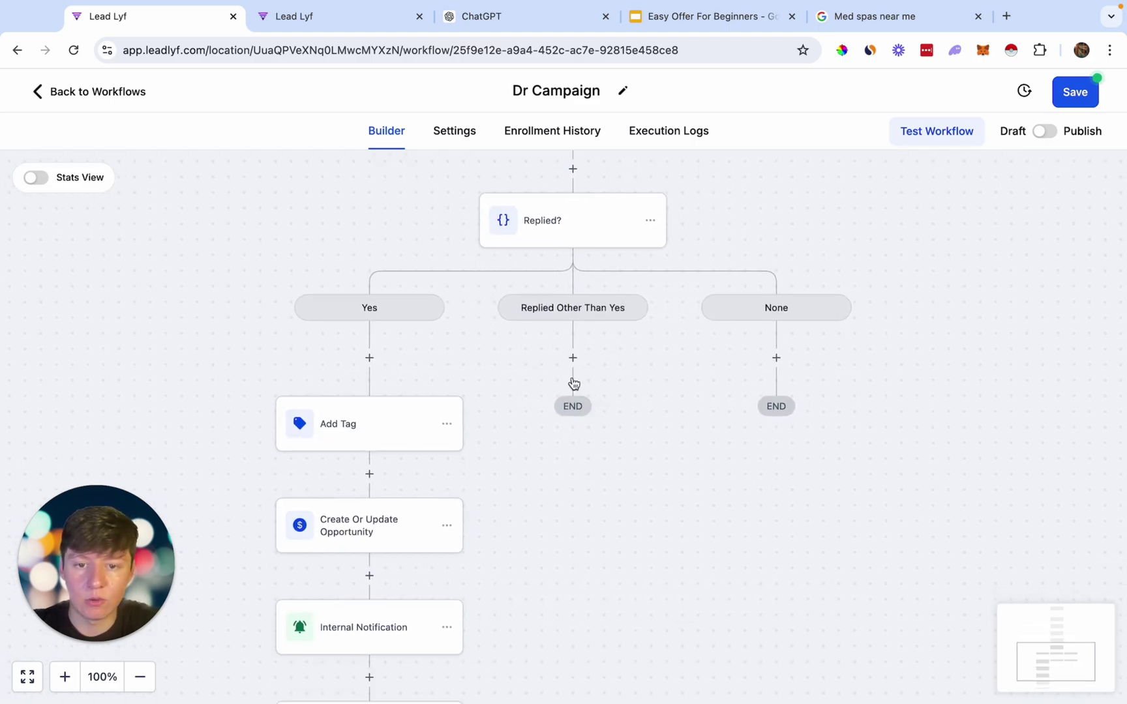
click(572, 360)
text(tag)
click(740, 322)
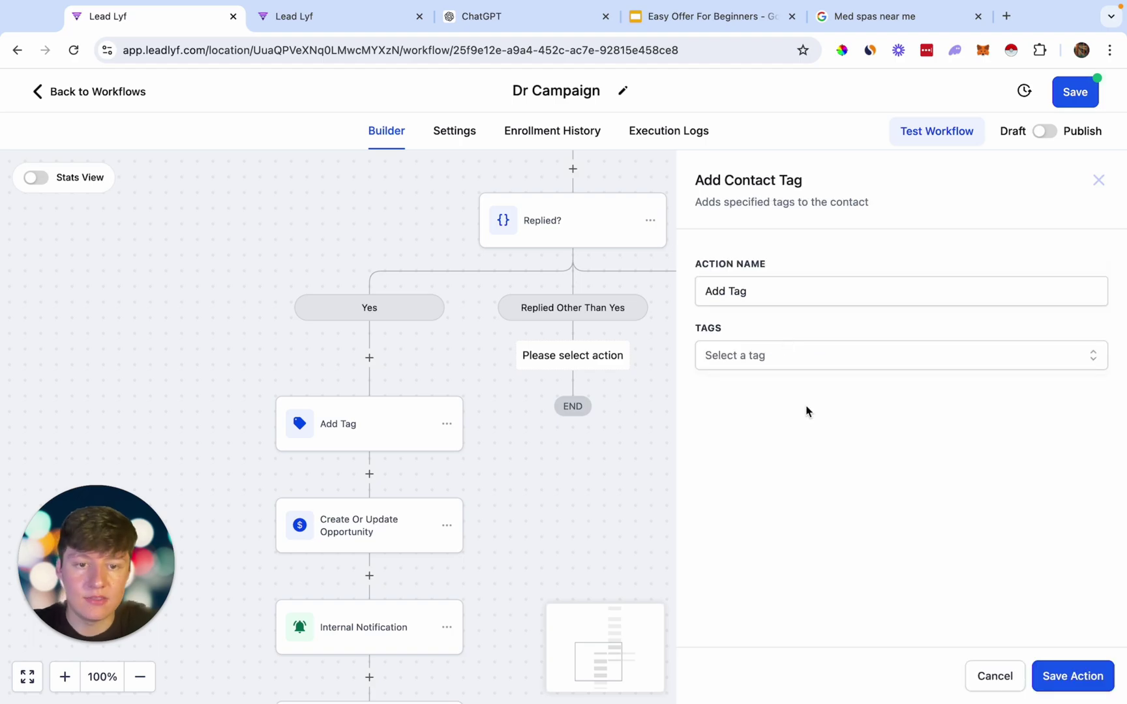
click(784, 358)
click(756, 482)
click(1041, 687)
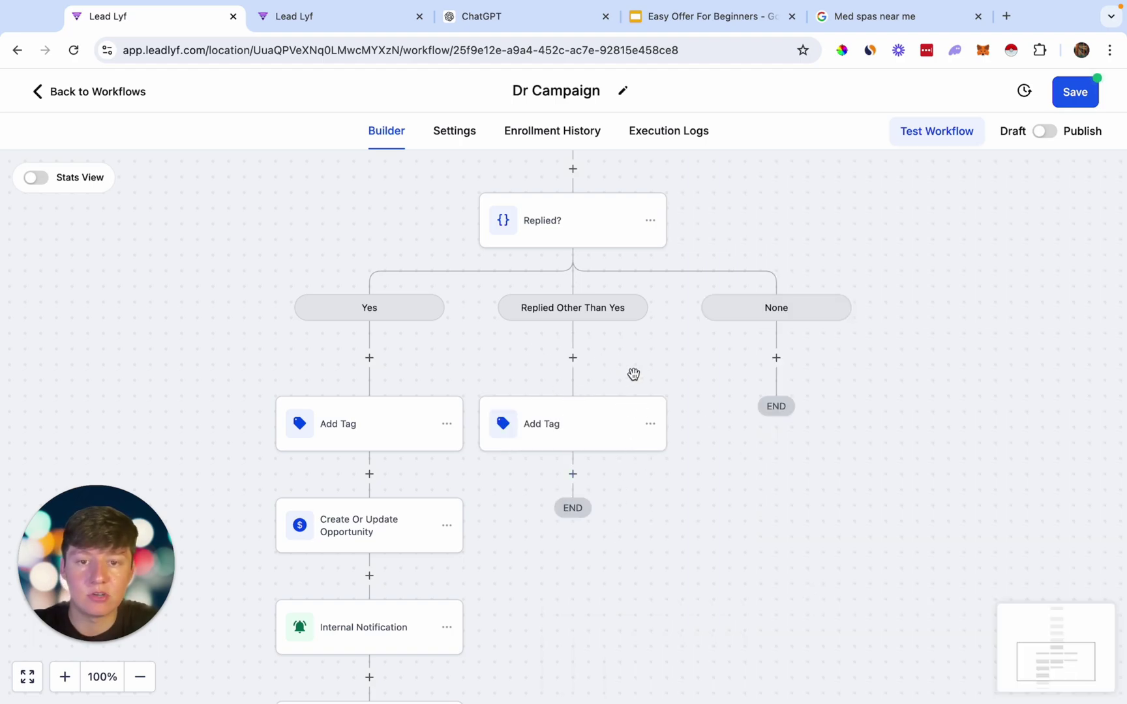
click(1093, 95)
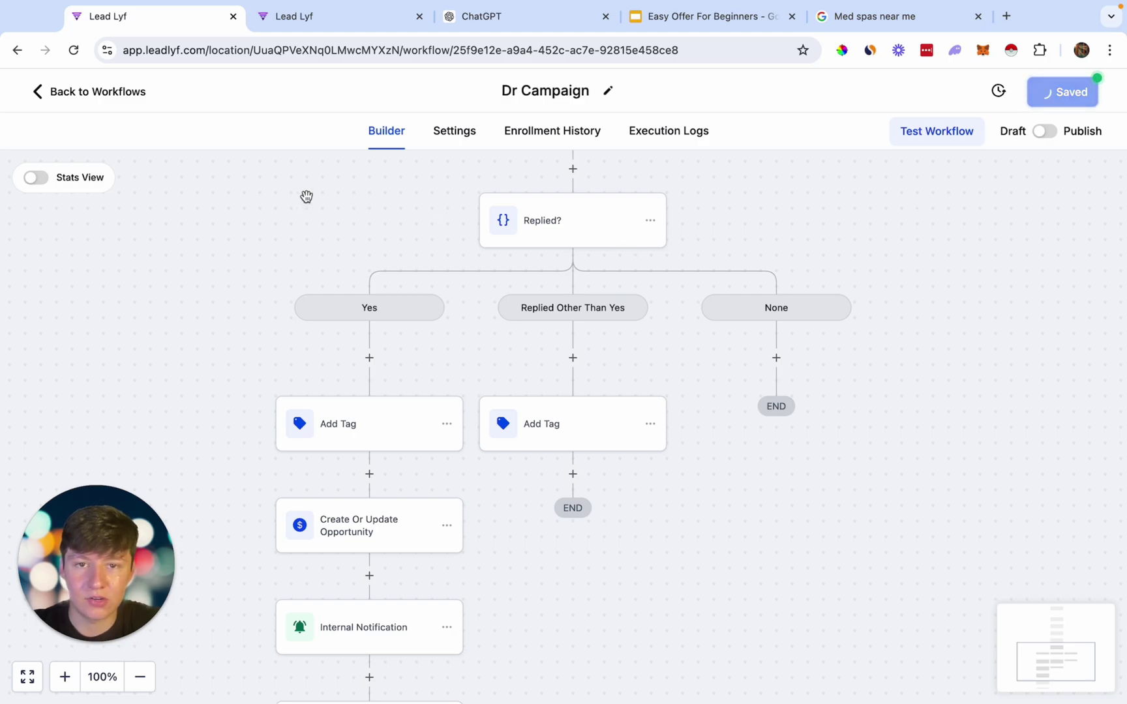
Open the DR Campaign pipeline under Opportunities for editing and add a stage named "Responded".
click(127, 98)
click(78, 366)
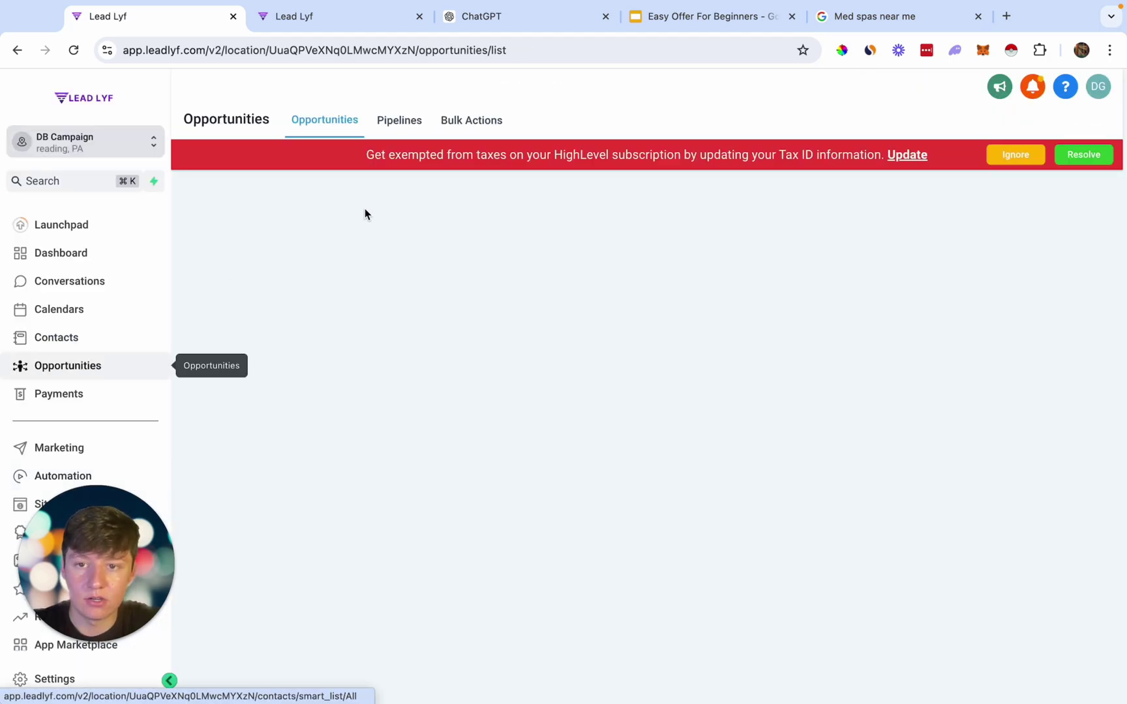
click(399, 119)
click(1029, 274)
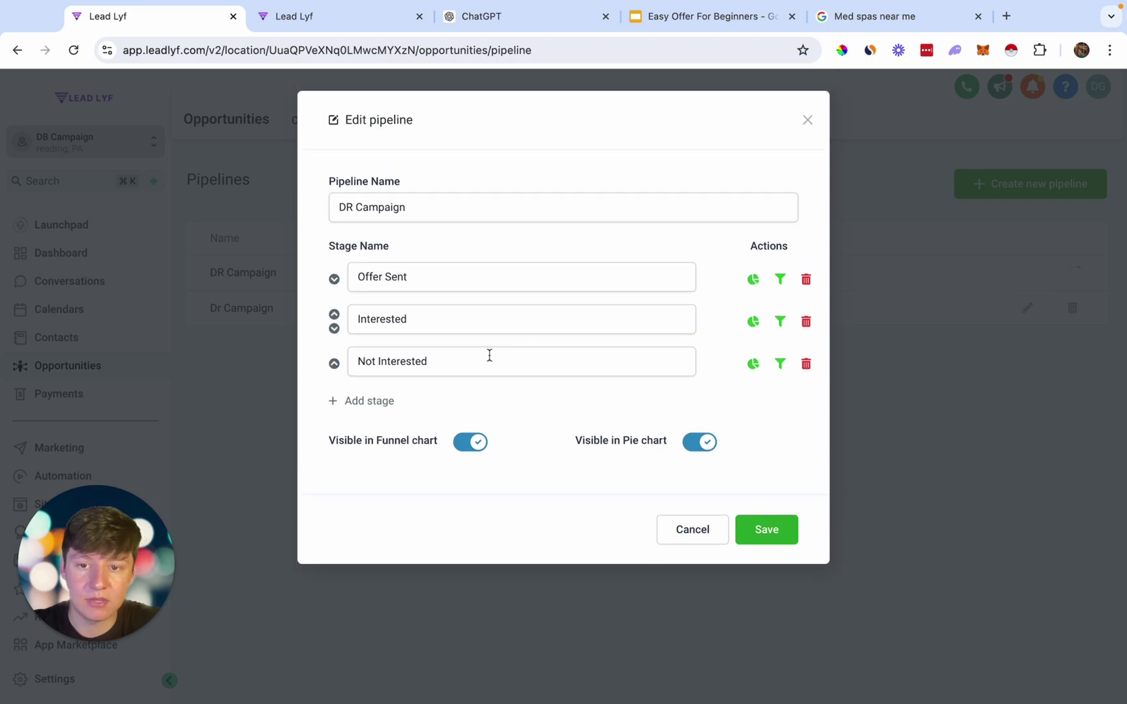
click(372, 401)
click(379, 404)
text(Responded)
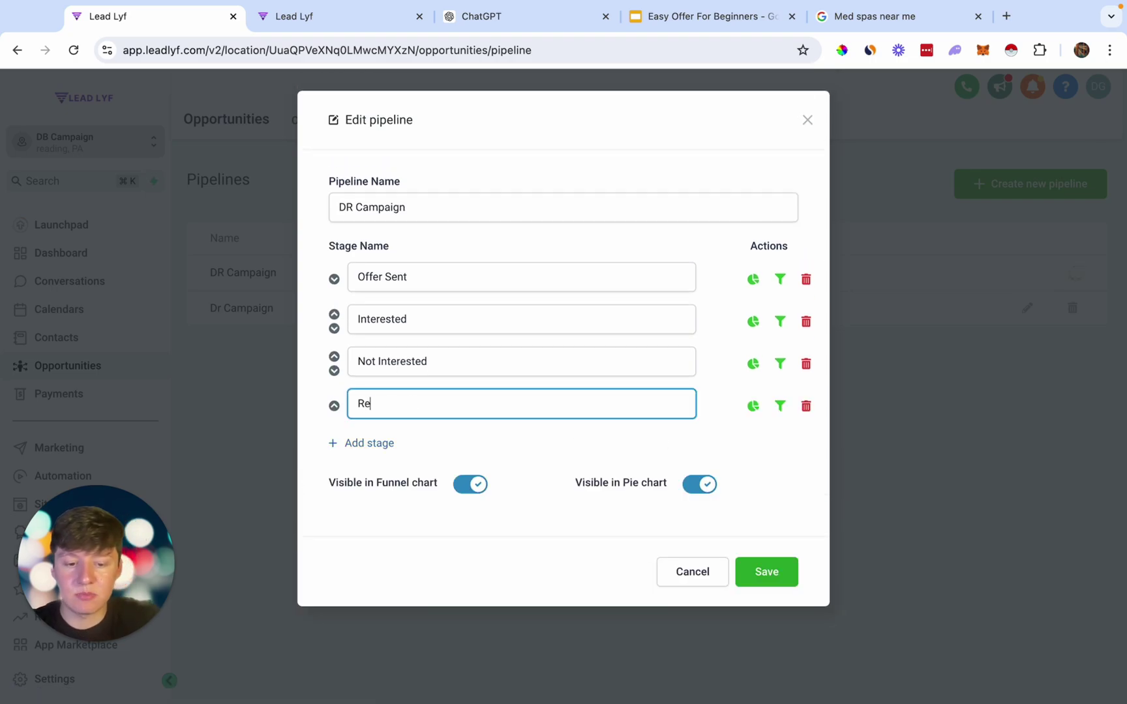
Move the Responded stage directly below Offer Sent and save the pipeline as "DR Campaign 1".
click(335, 407)
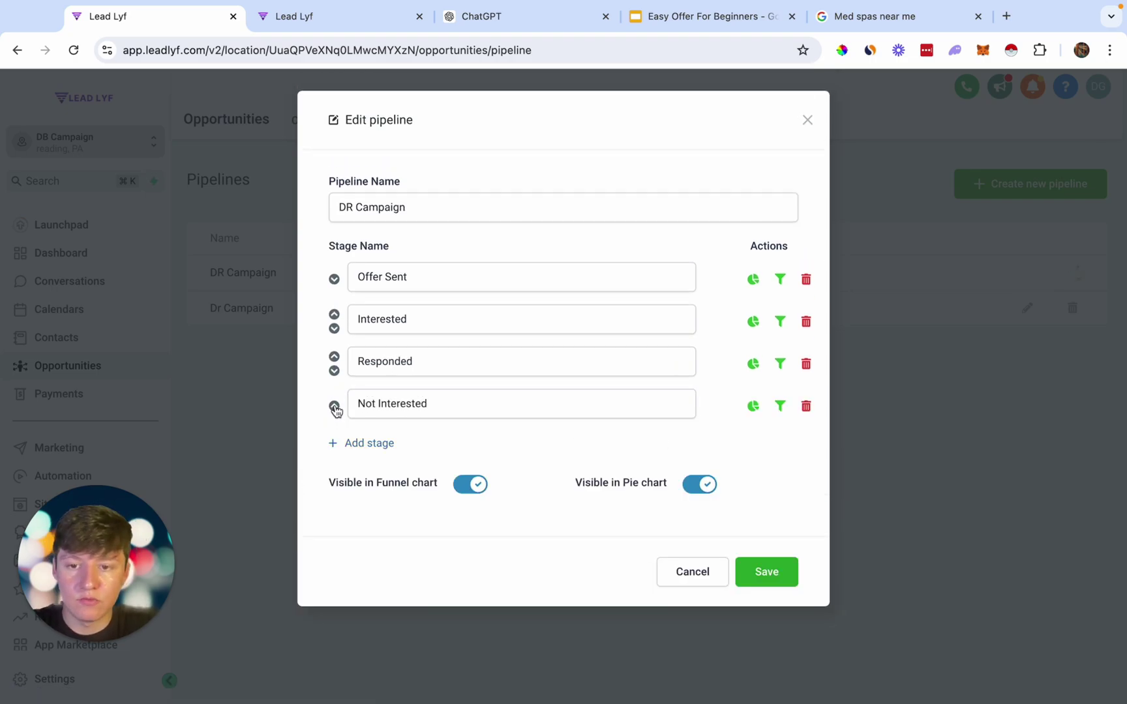
click(335, 356)
click(782, 574)
Open the Dr Campaign workflow under Automation for editing at its Replied Other Than Yes branch.
scroll(70, 423, down, 2)
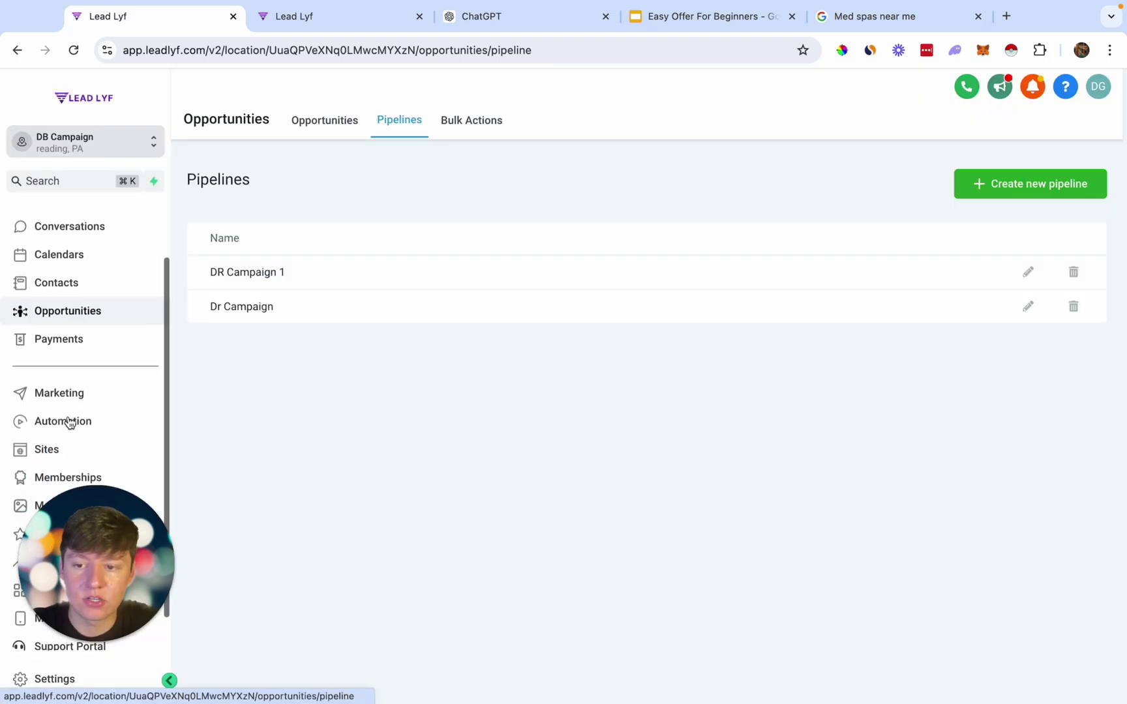
click(70, 422)
click(269, 433)
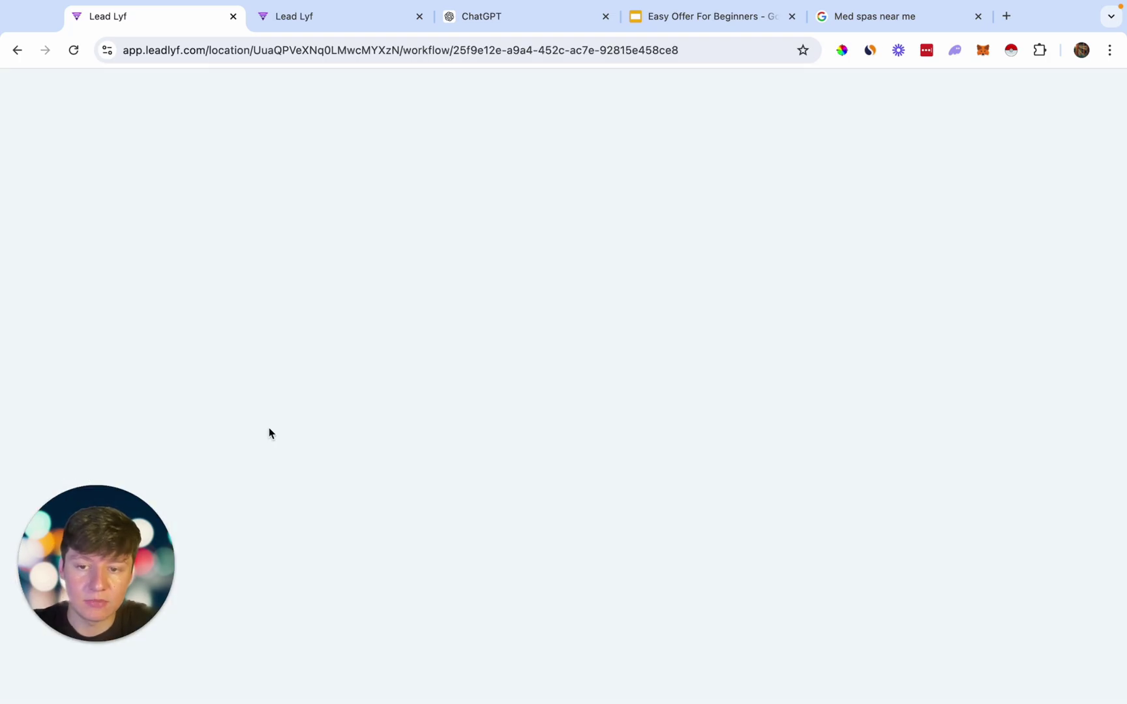
scroll(385, 590, down, 10)
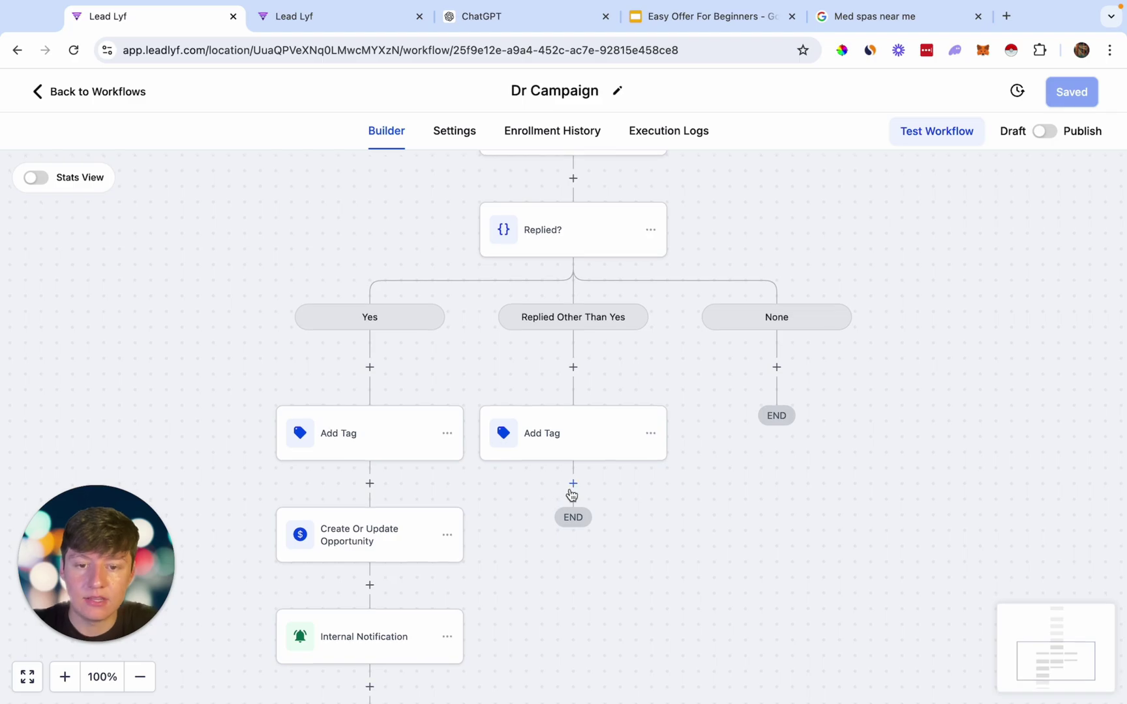
Add a Create Or Update Opportunity action below Add Tag in the Replied Other Than Yes branch, using pipeline DR Campaign 1 and stage Responded.
click(573, 484)
text(op)
click(785, 324)
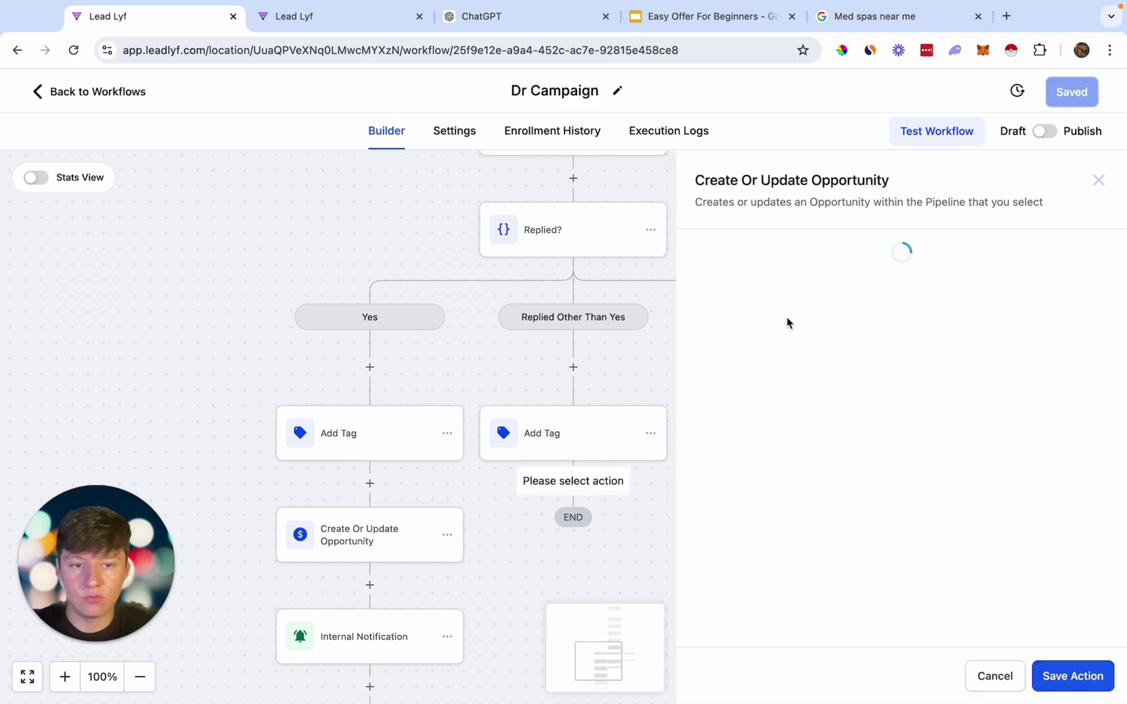
click(749, 355)
click(712, 421)
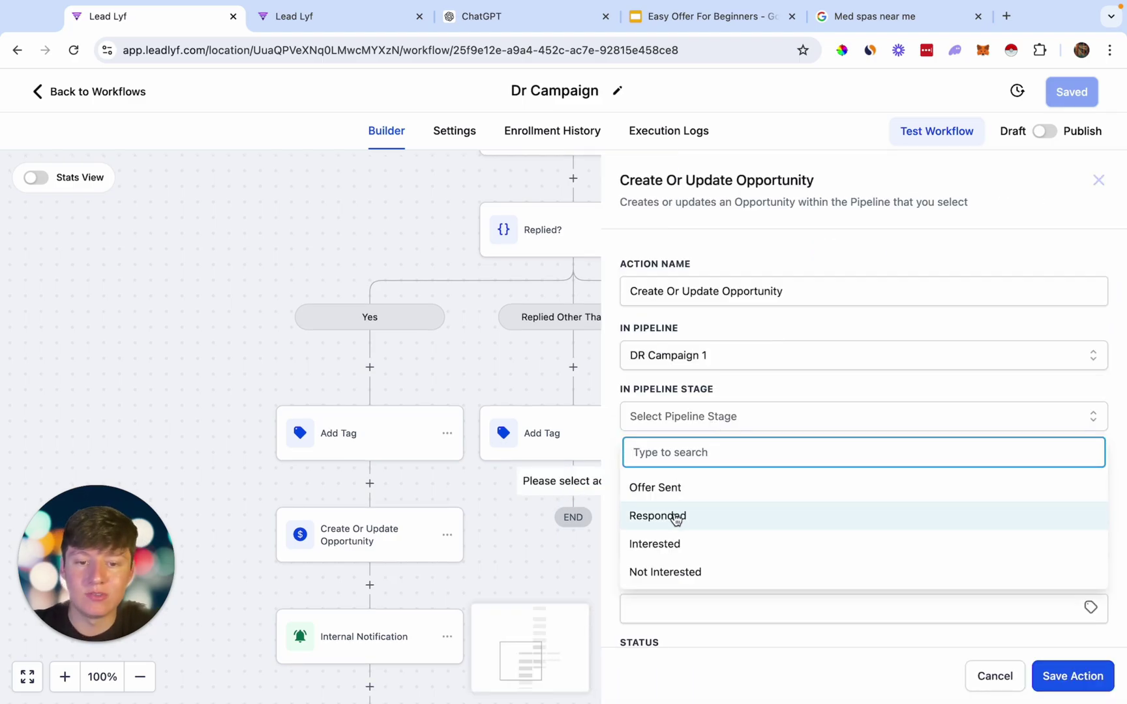
click(647, 522)
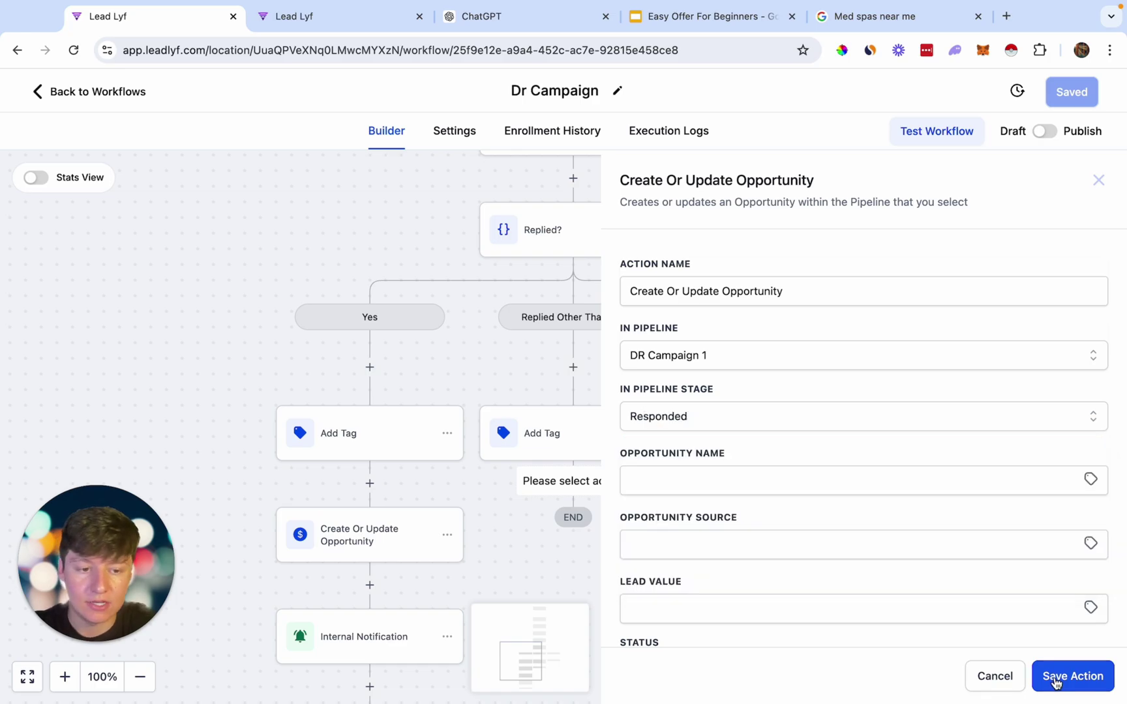
click(1055, 677)
Add a Notification-type internal notification after that branch's opportunity action with message "{{contact.name}} replied with the following message to your DR Campaign: {{message.body}}".
scroll(759, 634, down, 2)
click(585, 468)
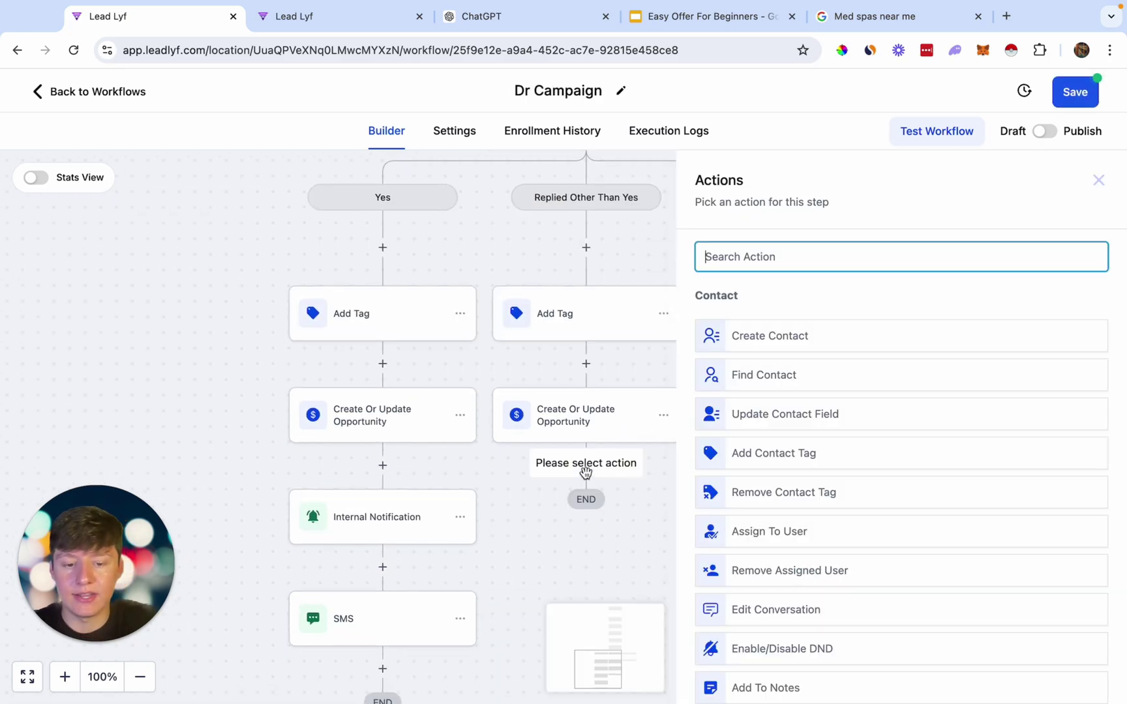
text(in)
click(757, 479)
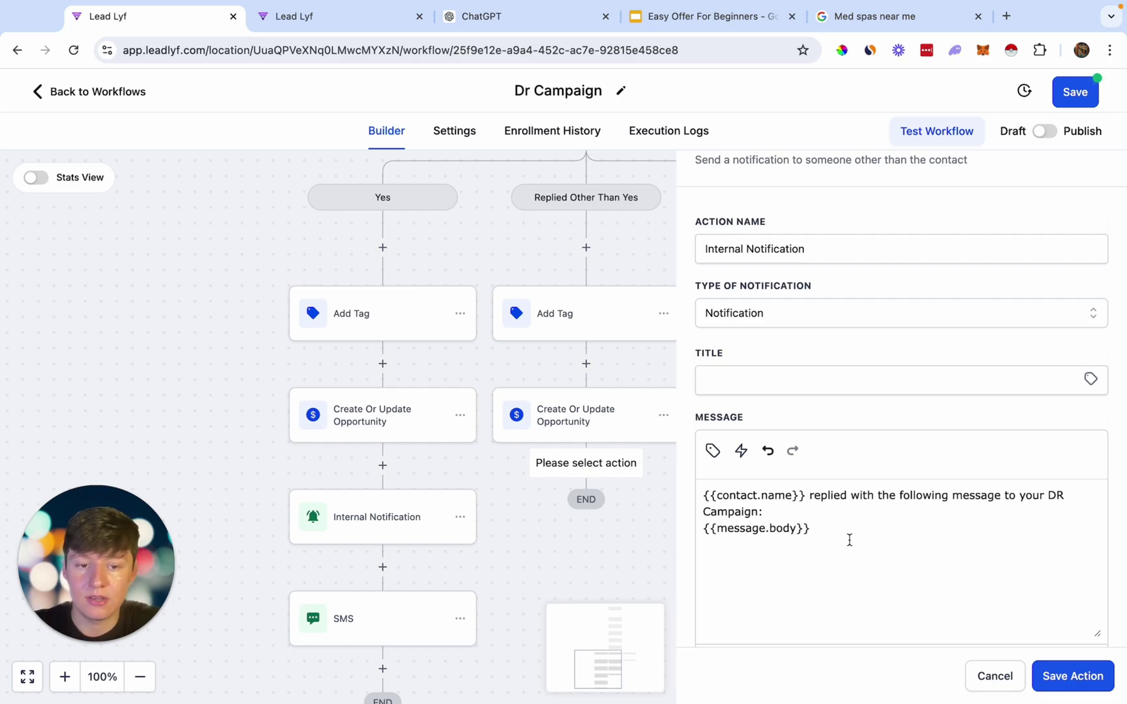
click(1072, 676)
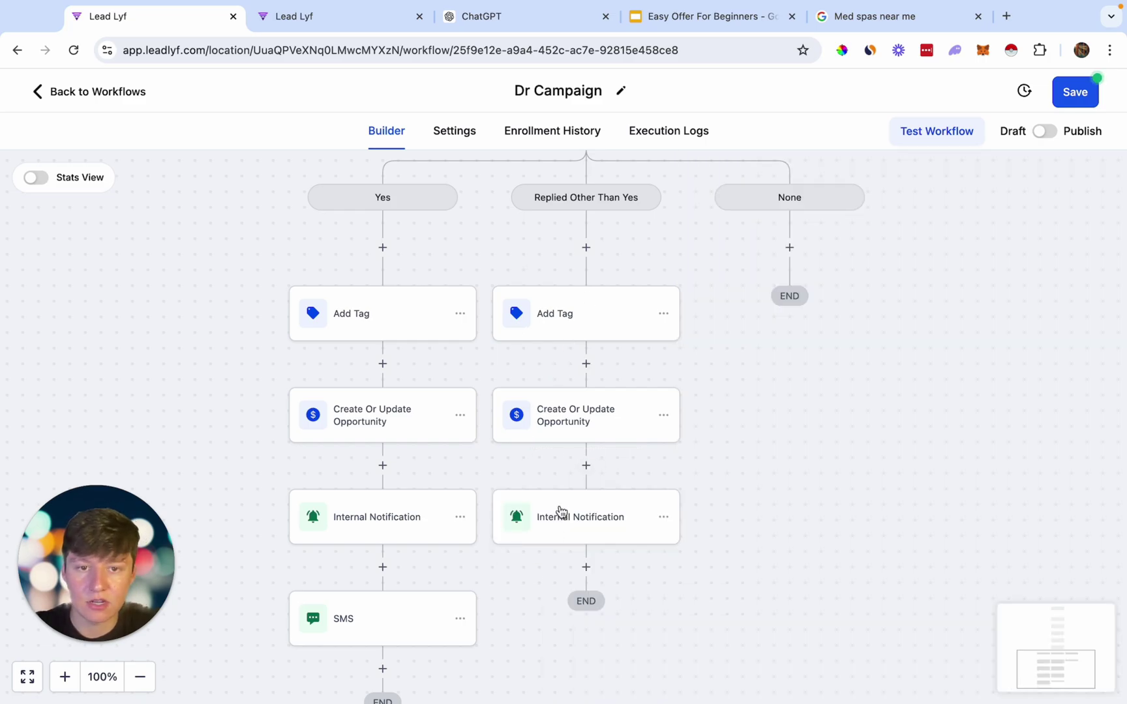
Examine the None branch and its SMS - Day 2 message in the completed Dr Campaign workflow.
scroll(558, 513, up, 5)
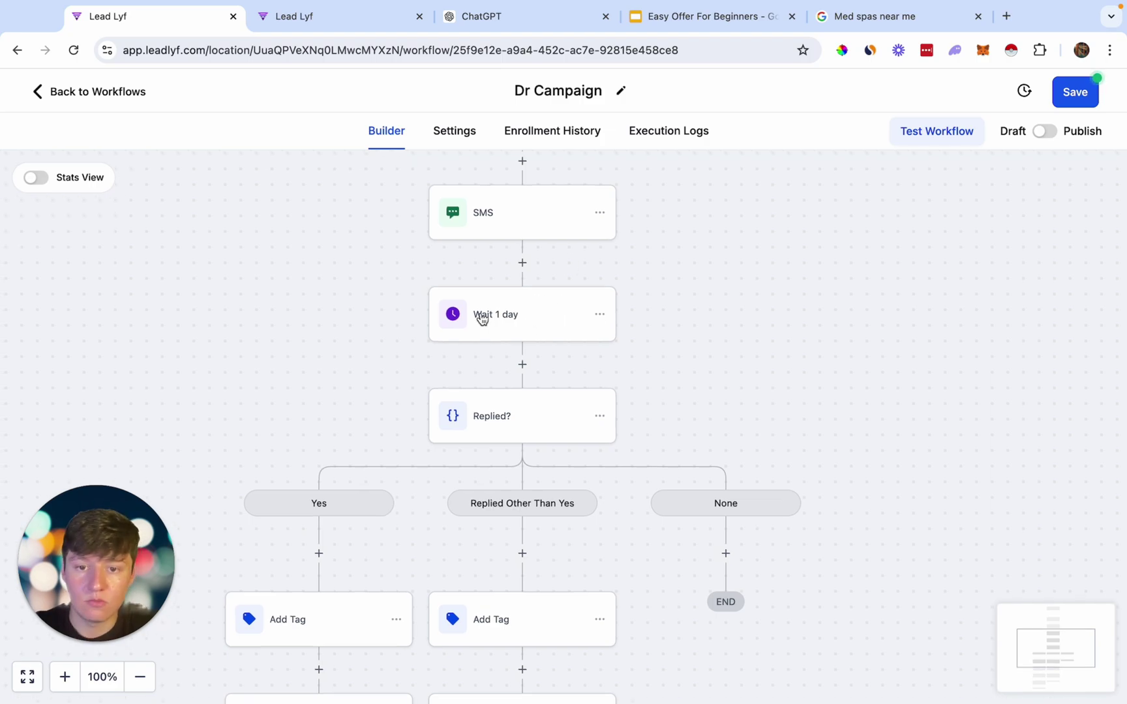
scroll(564, 435, down, 2)
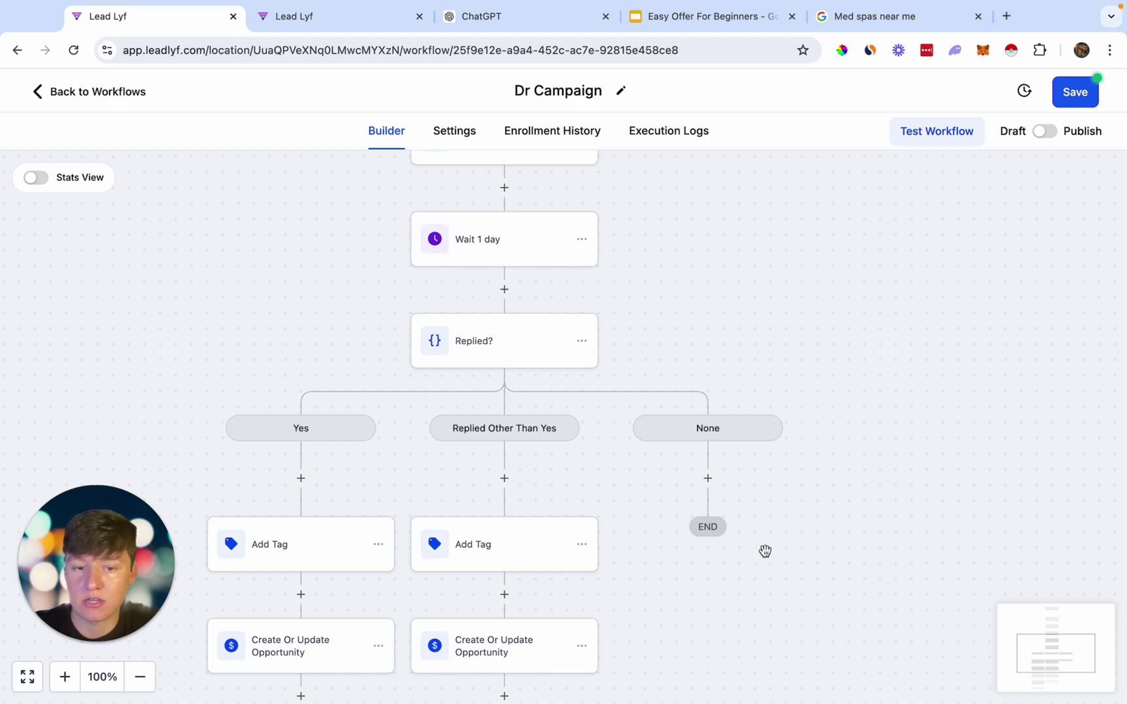
scroll(582, 486, down, 2)
scroll(582, 486, down, 5)
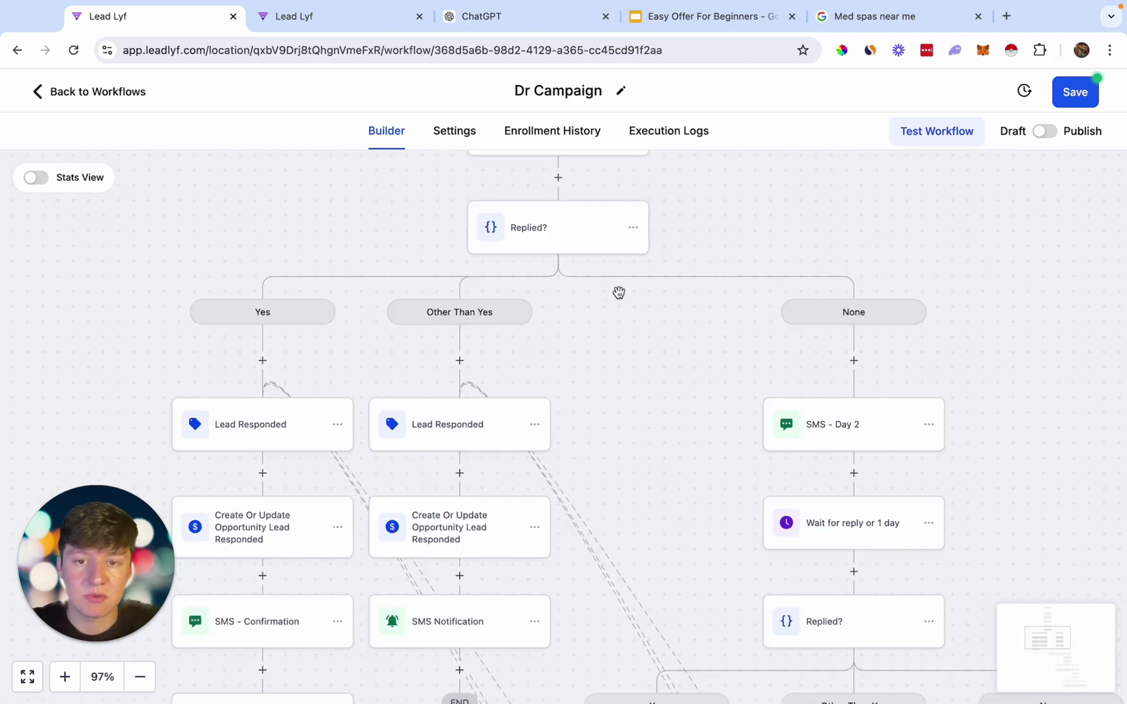
scroll(747, 388, right, 3)
scroll(747, 387, down, 2)
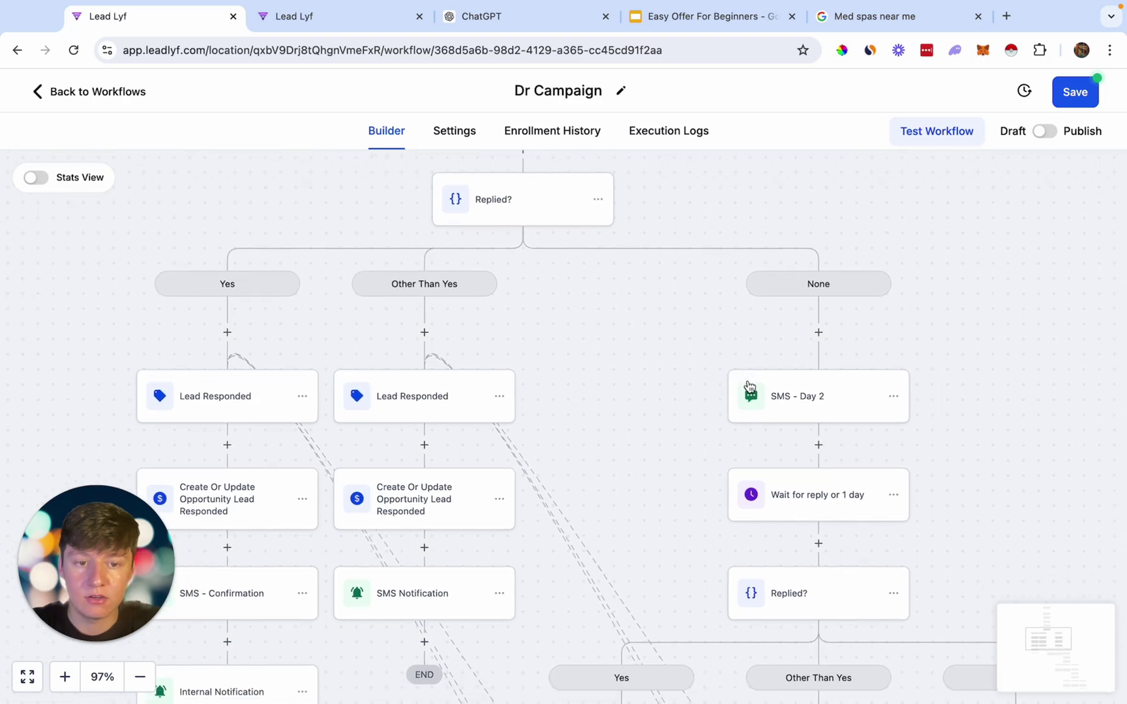
click(681, 325)
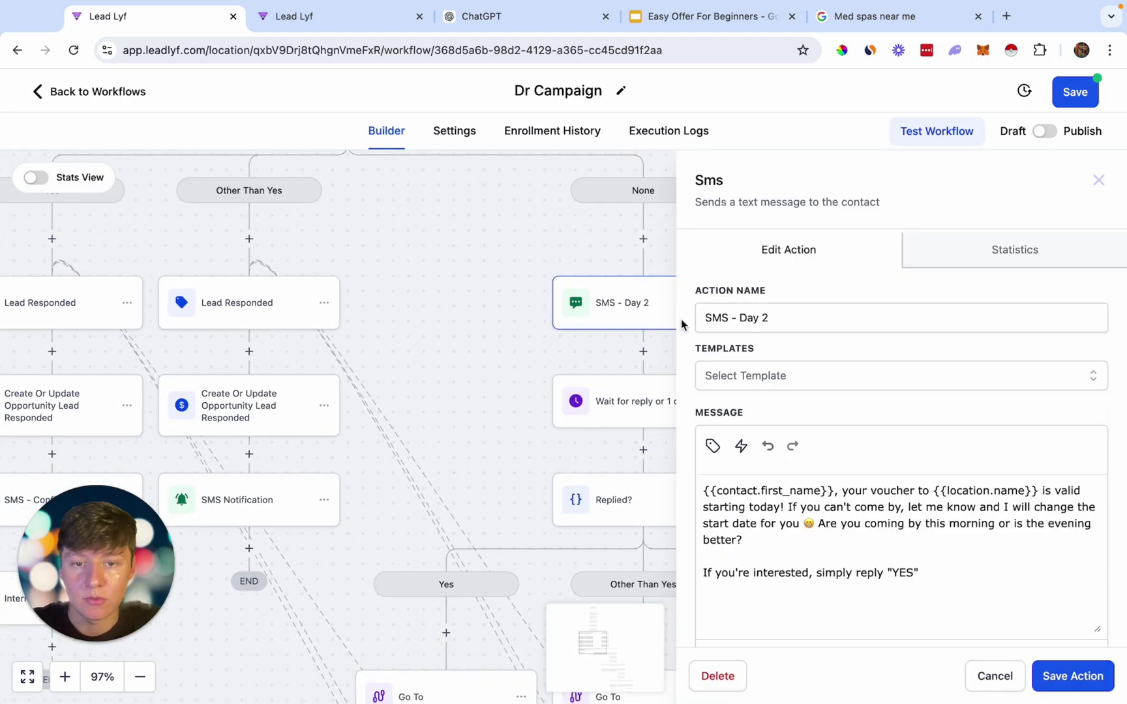
click(669, 254)
scroll(669, 257, down, 3)
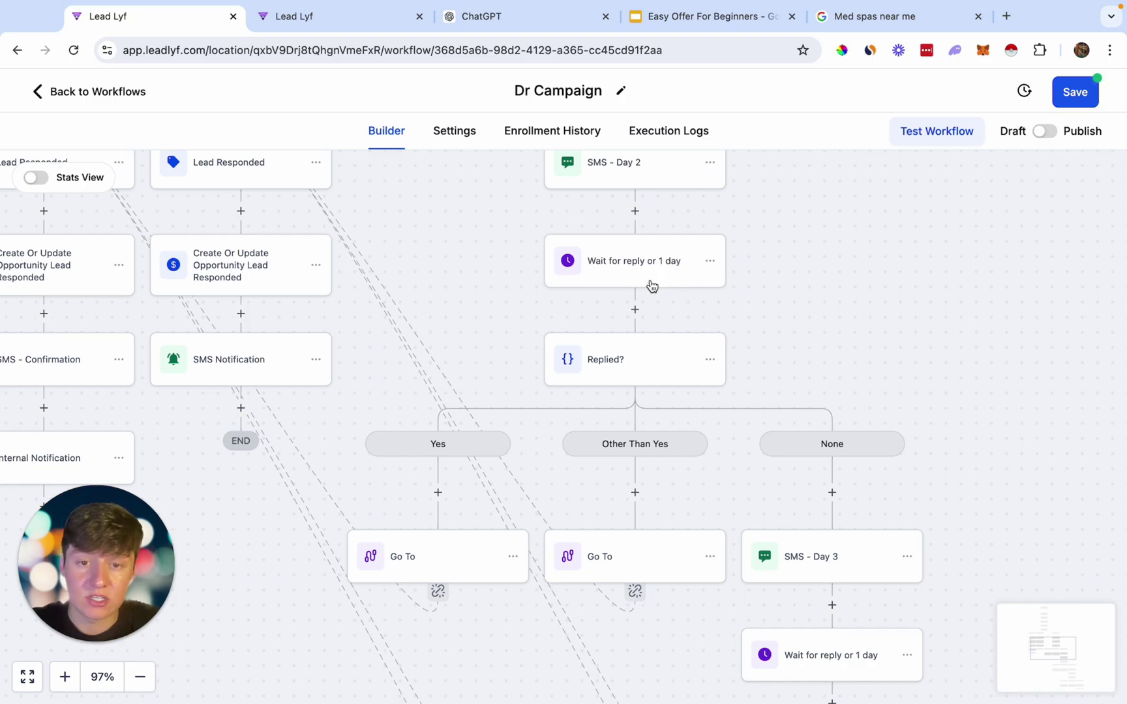
Compare the first reply branches with the None branch's follow-up from SMS - Day 2 through SMS - Day 3 and its reply check.
scroll(456, 466, left, 4)
scroll(456, 466, up, 2)
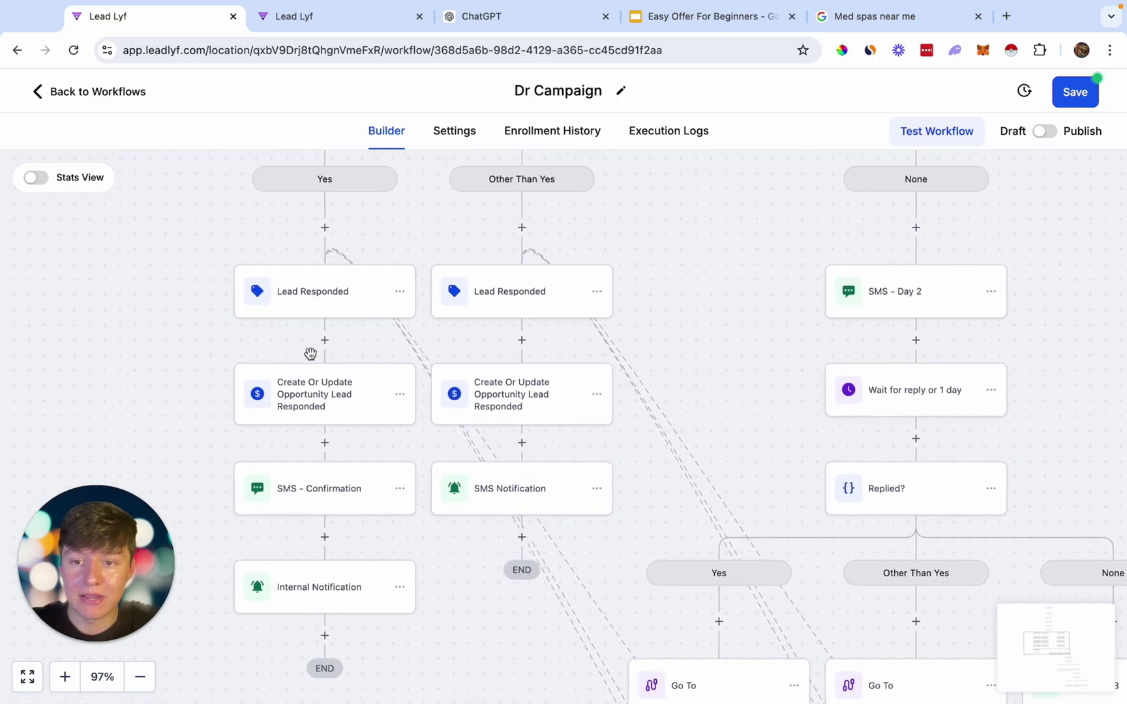
scroll(427, 510, right, 3)
scroll(427, 511, down, 1)
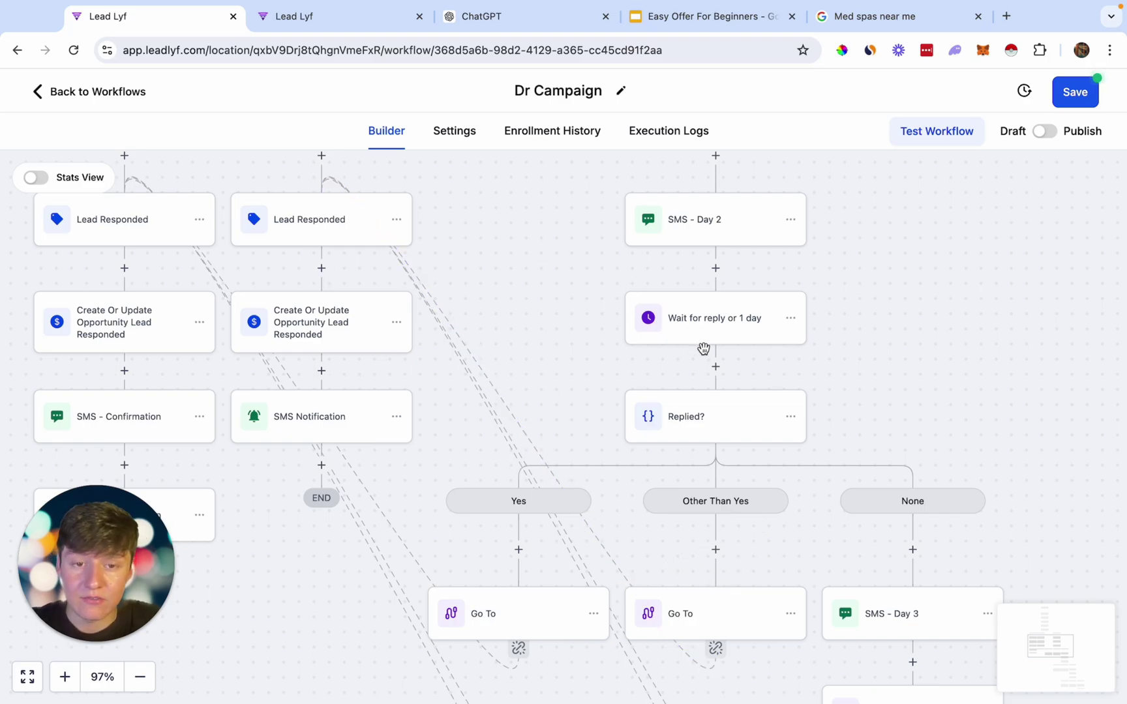
scroll(860, 391, down, 2)
scroll(860, 391, right, 1)
scroll(861, 395, down, 2)
scroll(861, 394, right, 2)
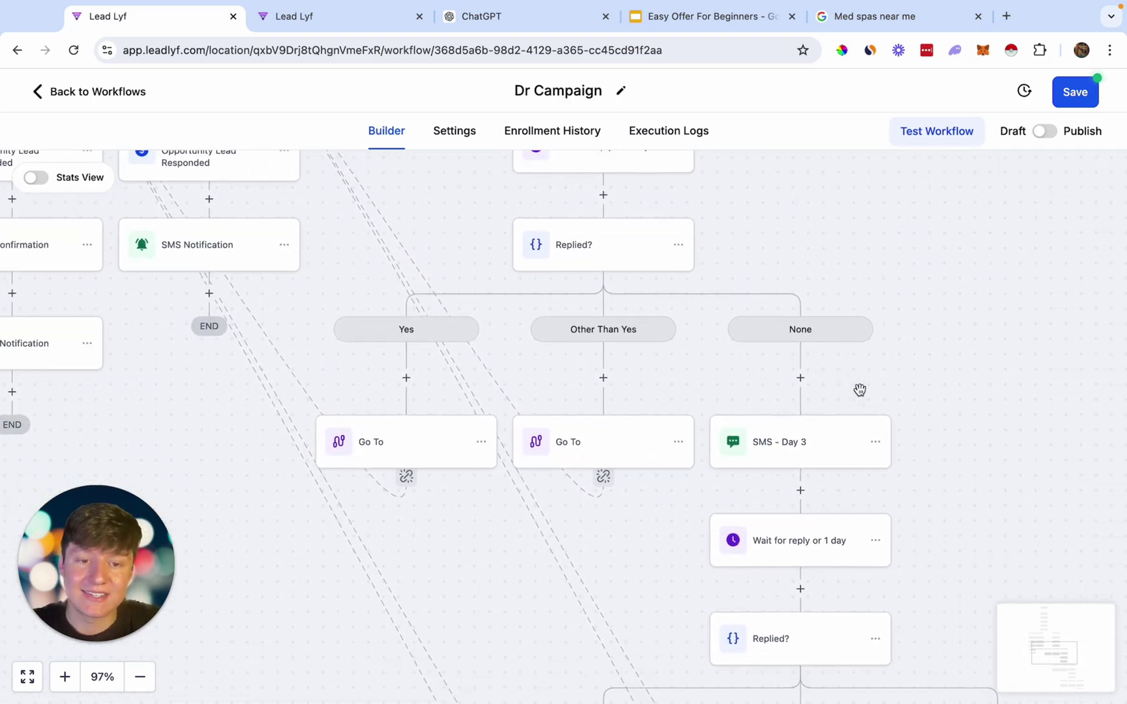
scroll(747, 371, down, 1)
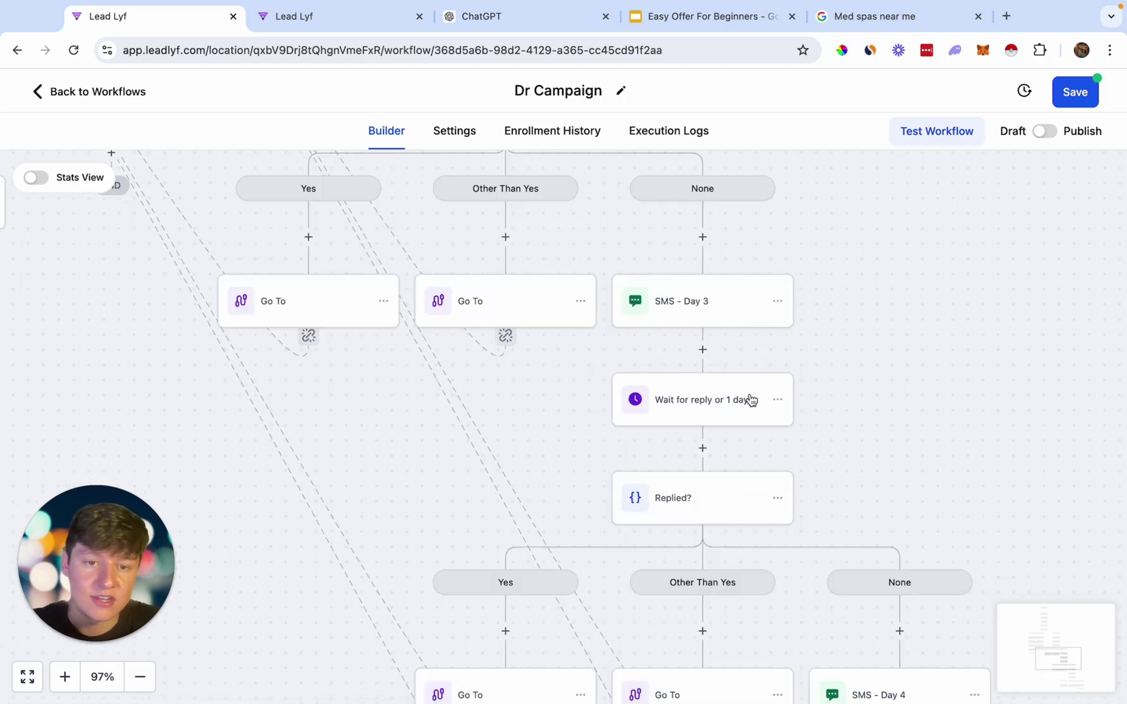
scroll(751, 405, down, 2)
scroll(752, 405, right, 1)
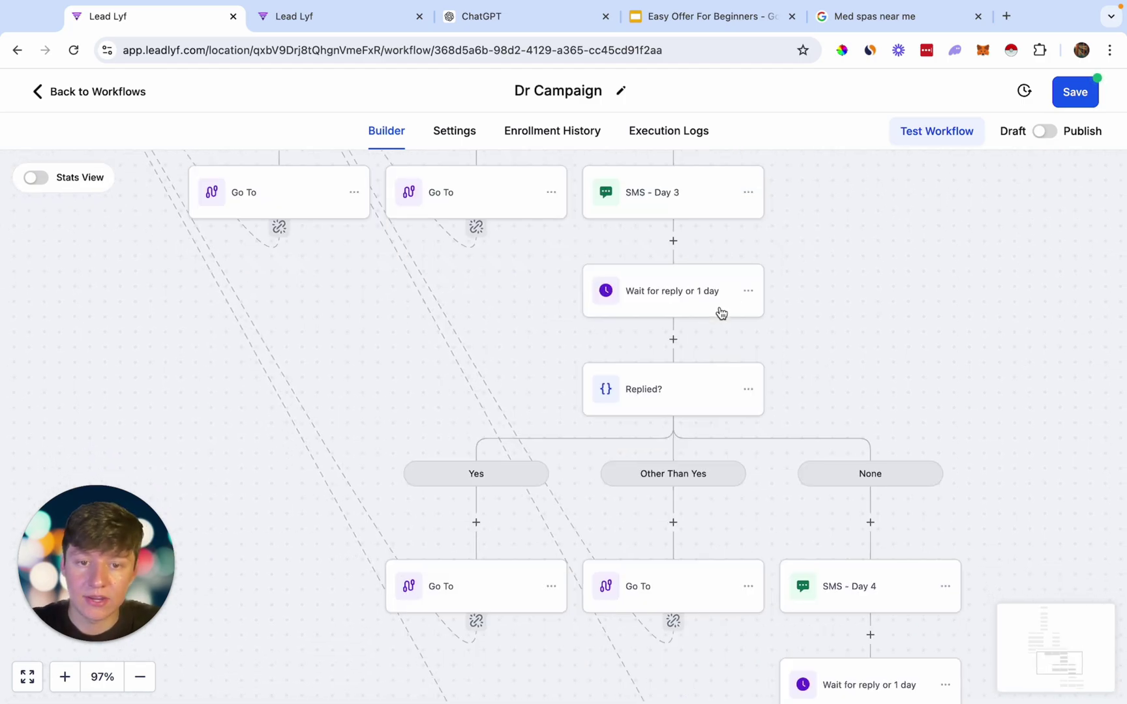
Trace the Go To links in the follow-up Yes and Other Than Yes branches back to the Lead Responded actions.
scroll(709, 323, down, 2)
scroll(535, 429, down, 5)
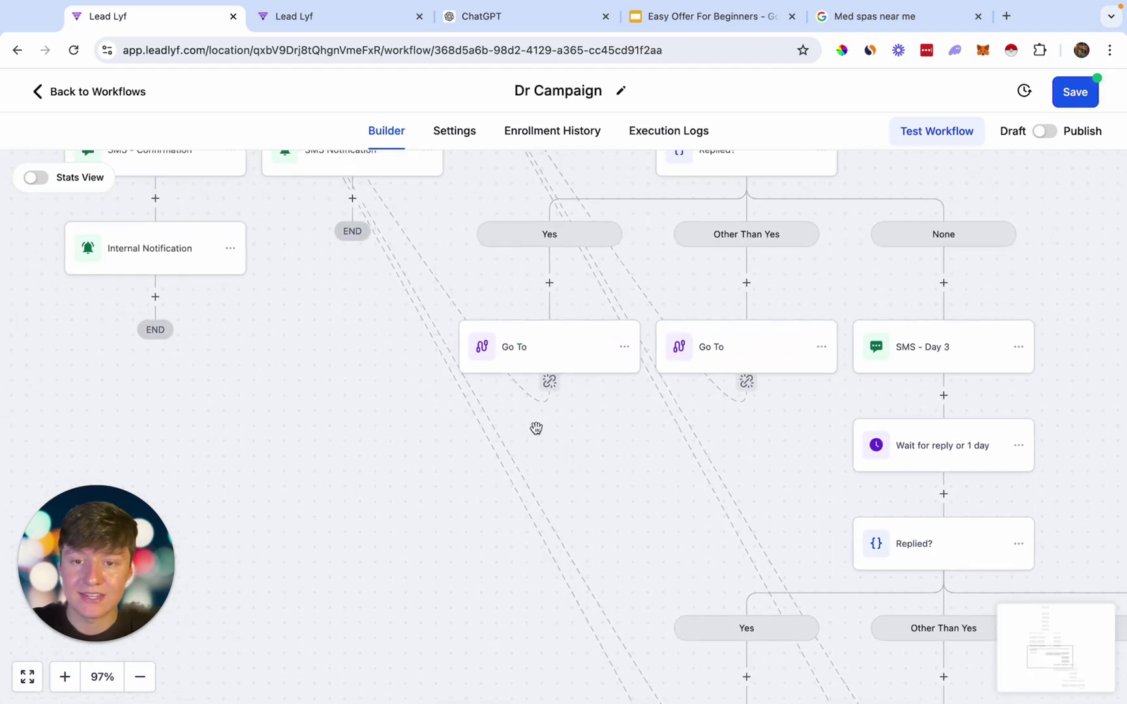
scroll(269, 211, up, 5)
scroll(269, 211, left, 5)
scroll(396, 306, right, 4)
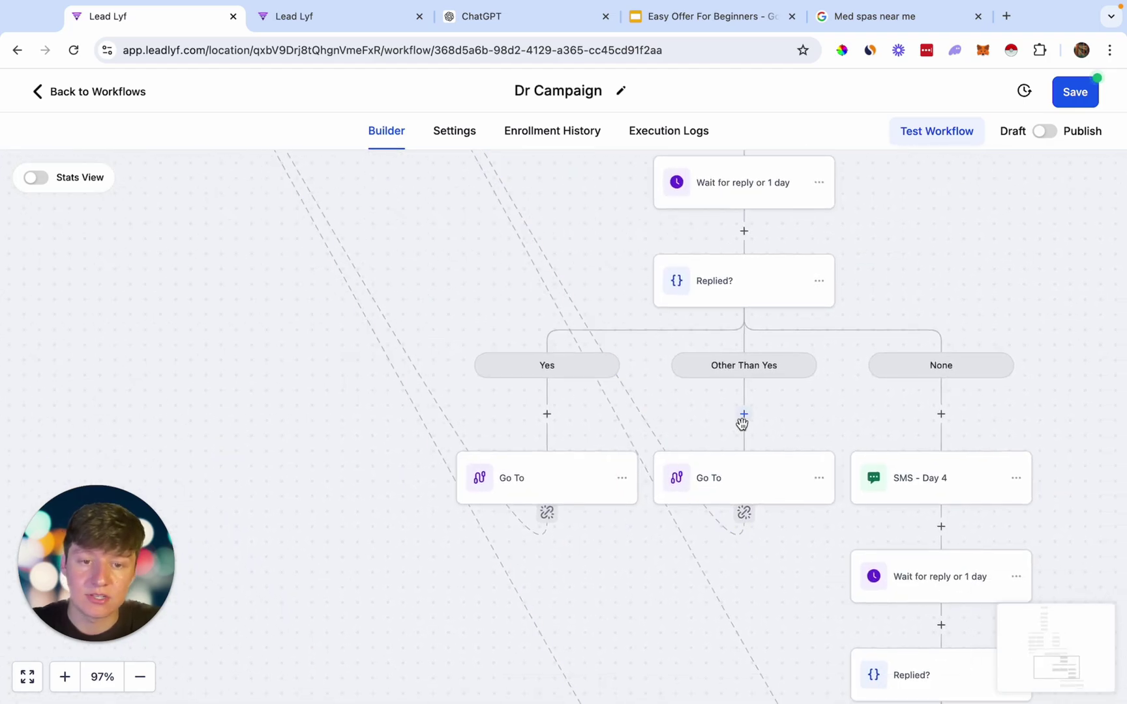
scroll(707, 501, left, 5)
scroll(707, 501, down, 2)
scroll(708, 500, up, 5)
scroll(709, 500, up, 1)
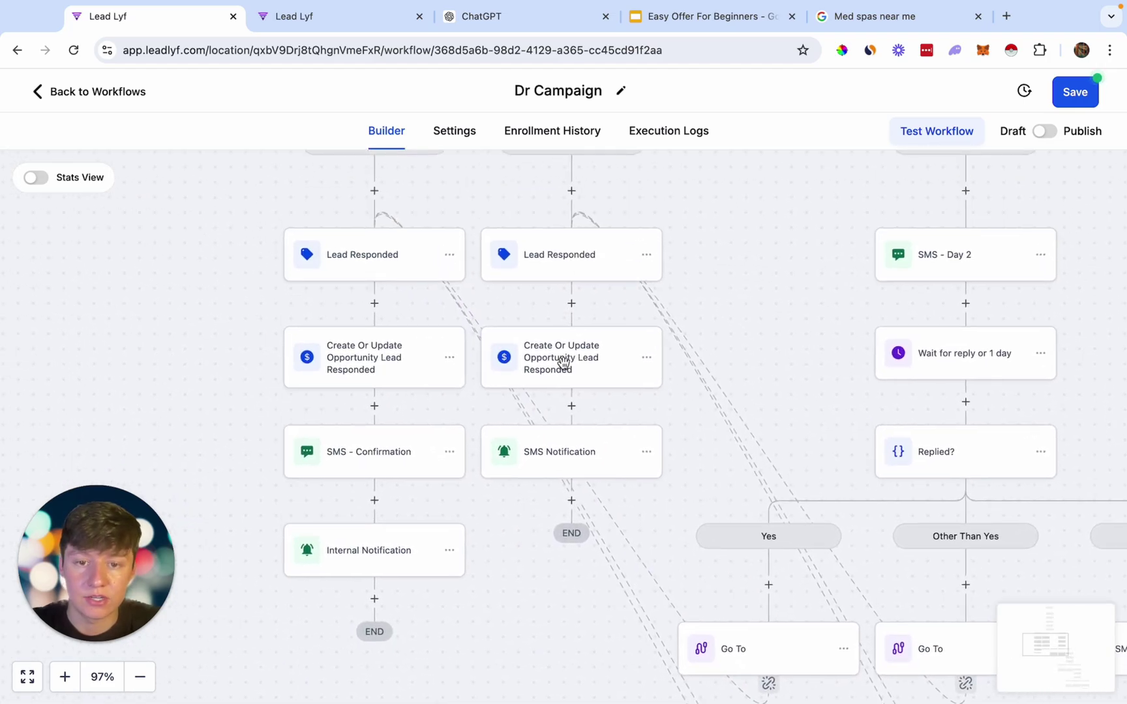
scroll(678, 497, right, 10)
scroll(648, 494, down, 7)
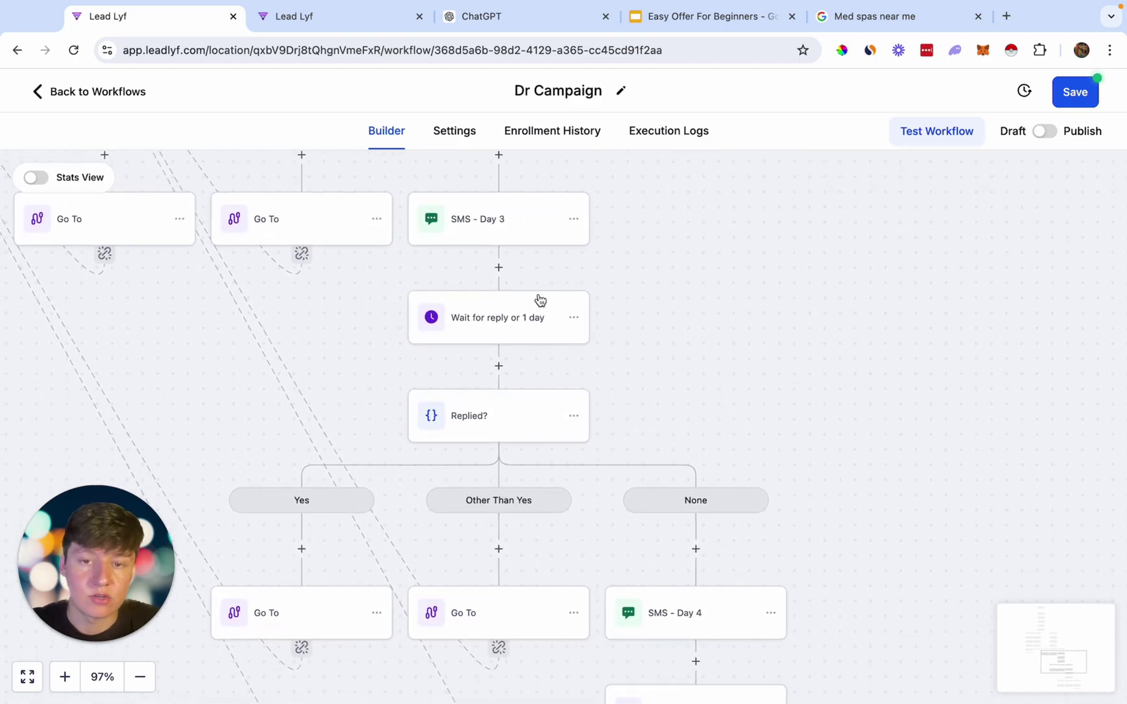
Follow the SMS - Day 4 sequence to its end and inspect the Update Opportunity Not Interested action's pipeline and stage settings without editing.
scroll(679, 410, down, 6)
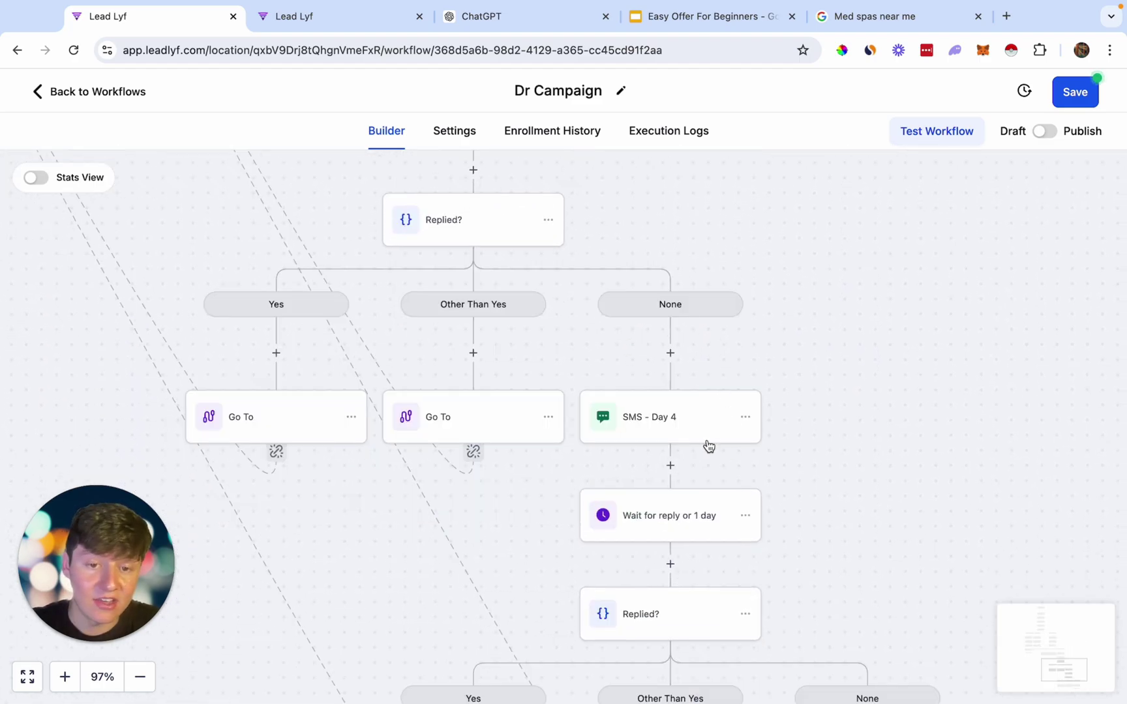
scroll(708, 445, down, 5)
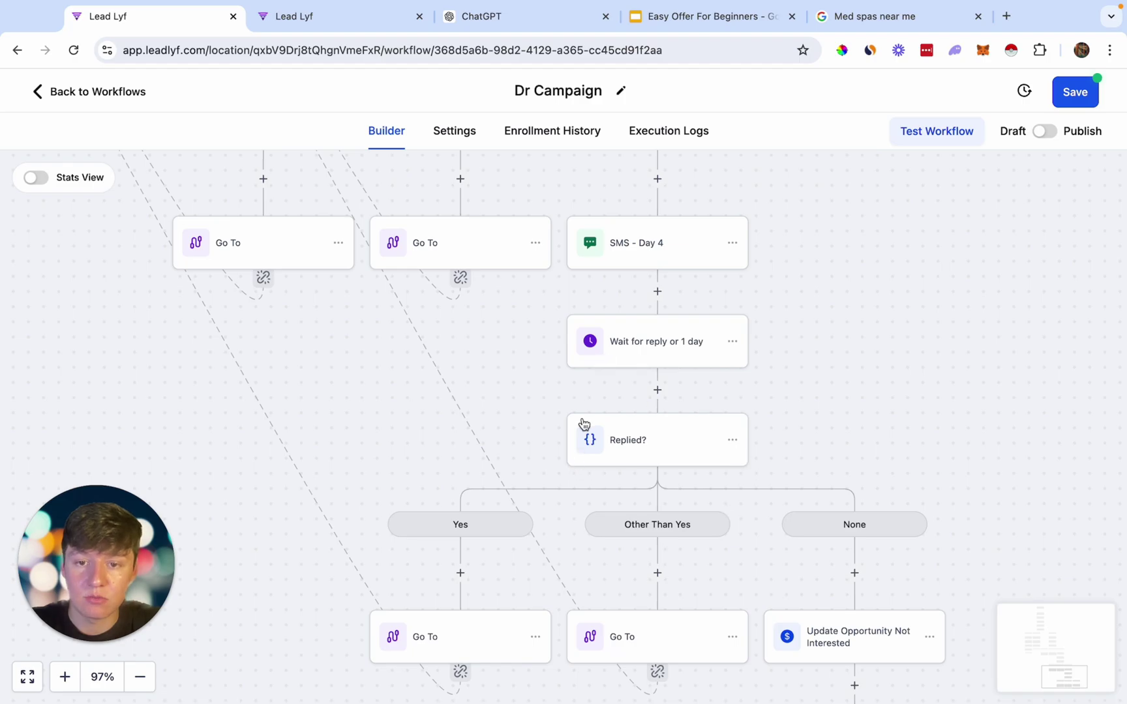
scroll(789, 449, down, 2)
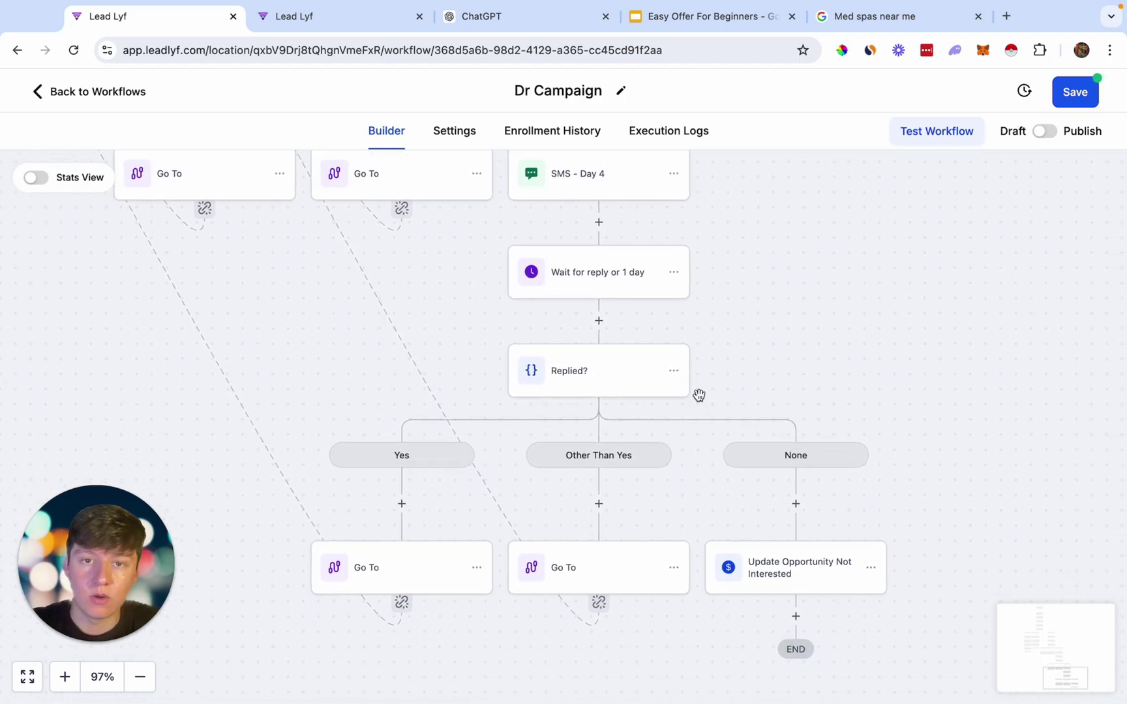
click(811, 572)
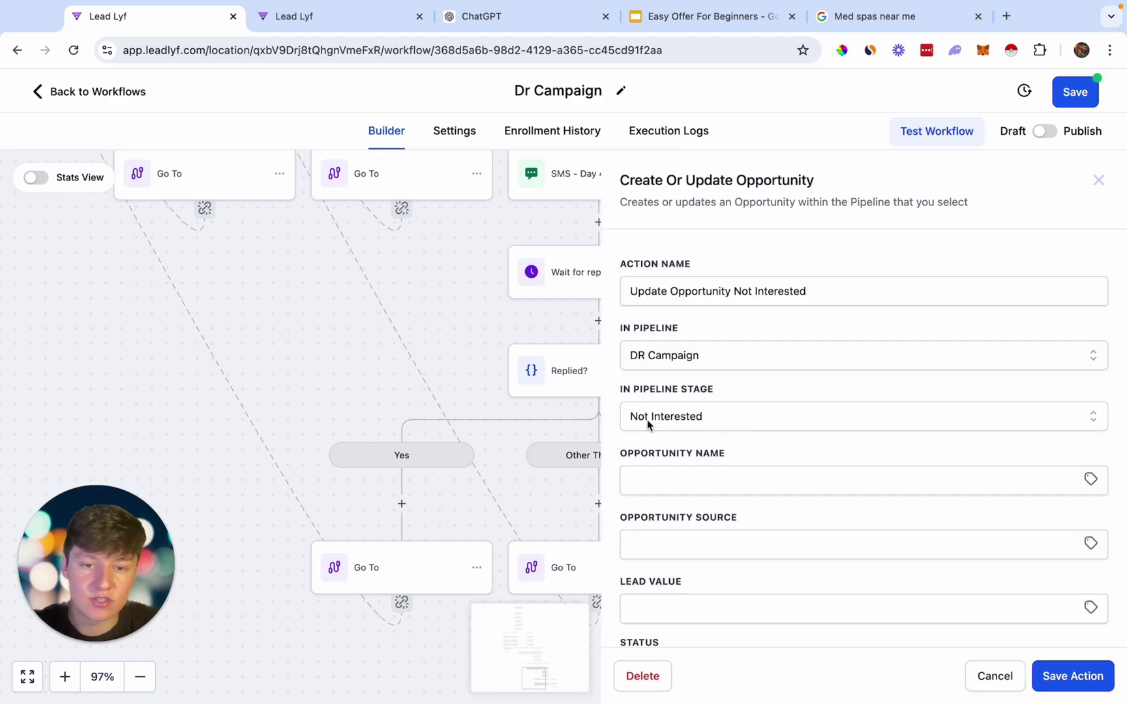
click(1007, 681)
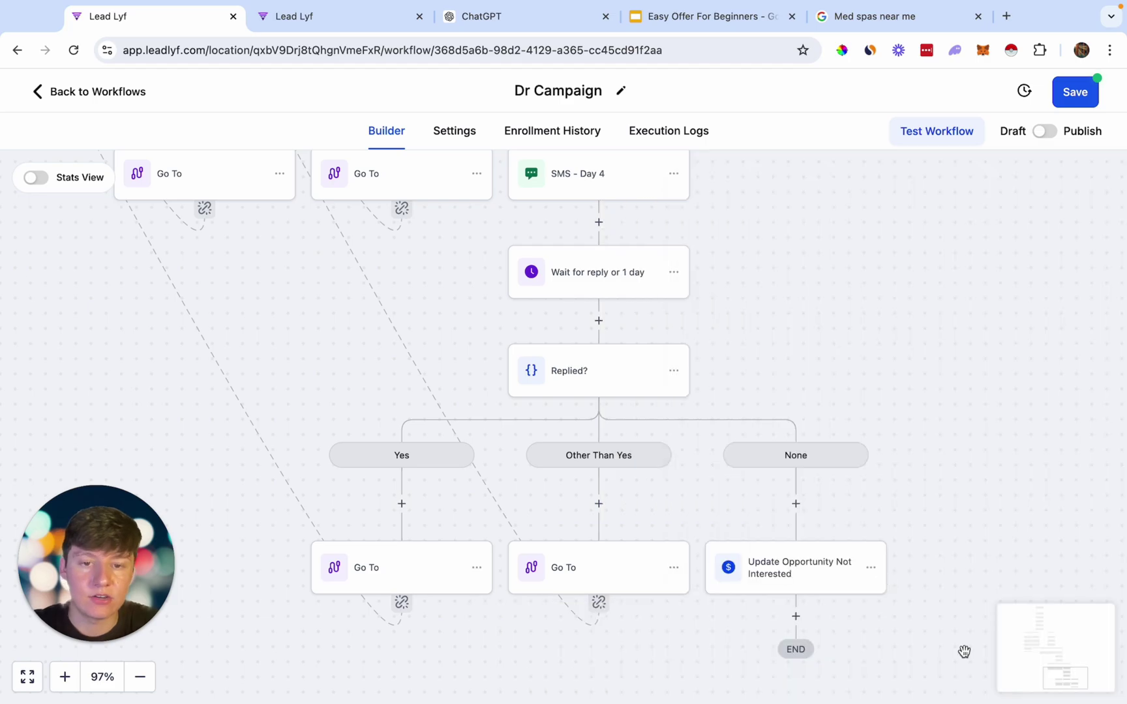
scroll(903, 479, up, 5)
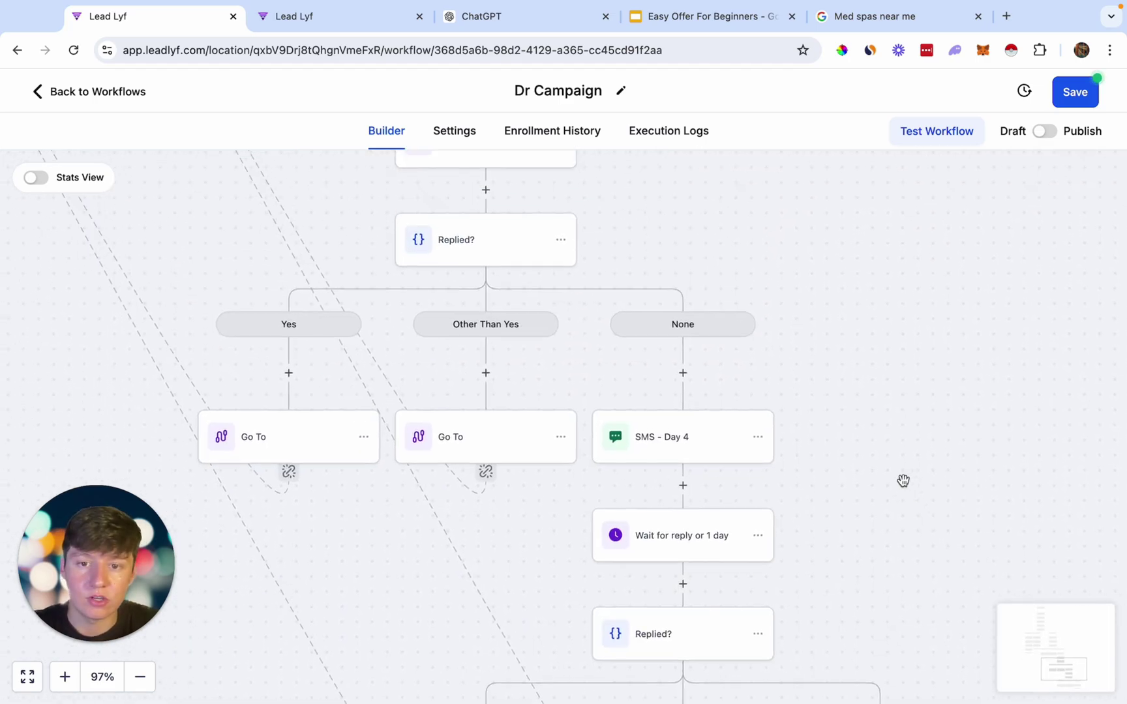
scroll(903, 481, up, 4)
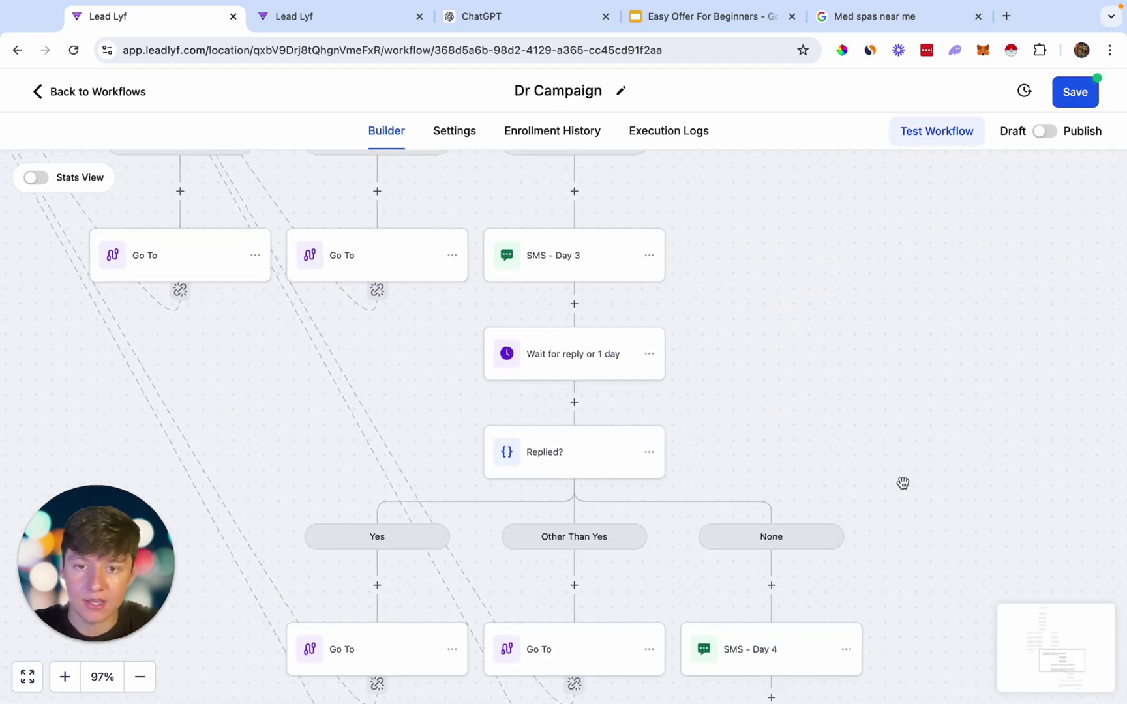
scroll(863, 463, up, 3)
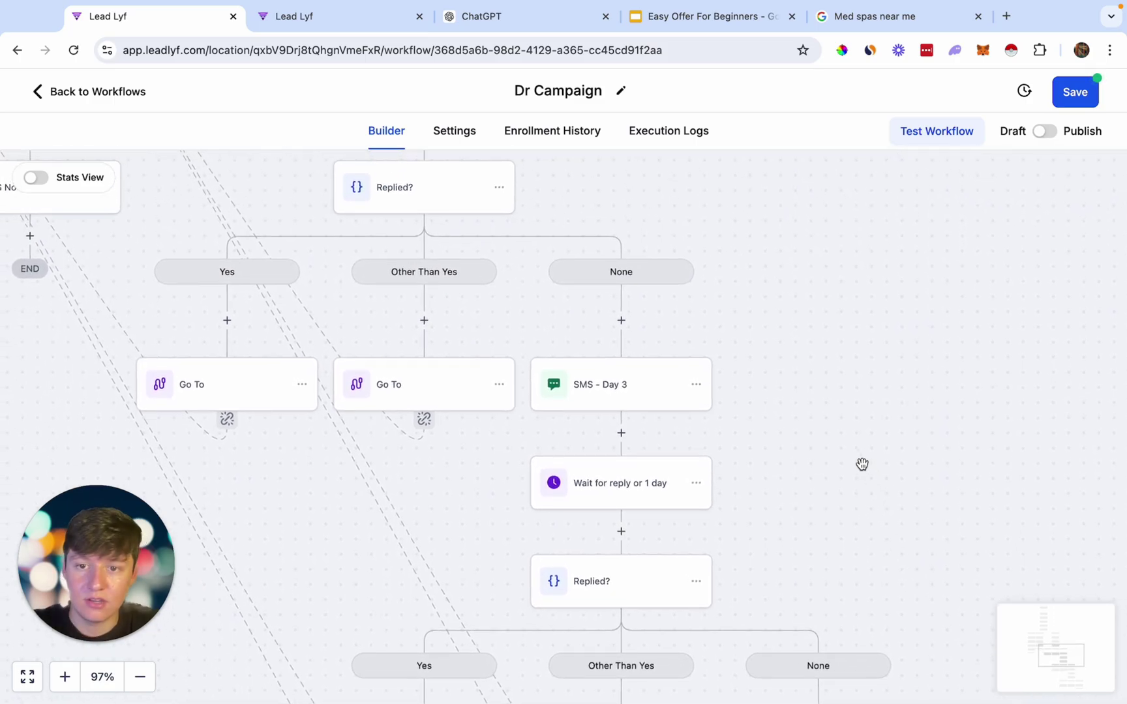
scroll(862, 464, up, 1)
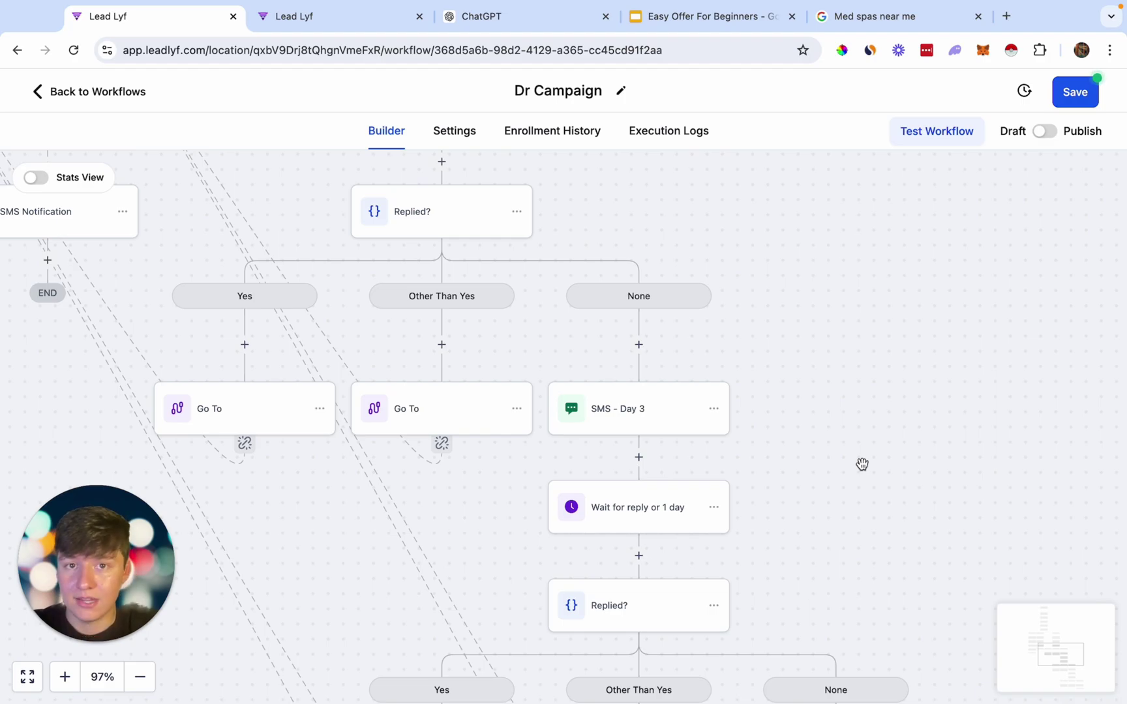
scroll(861, 464, up, 4)
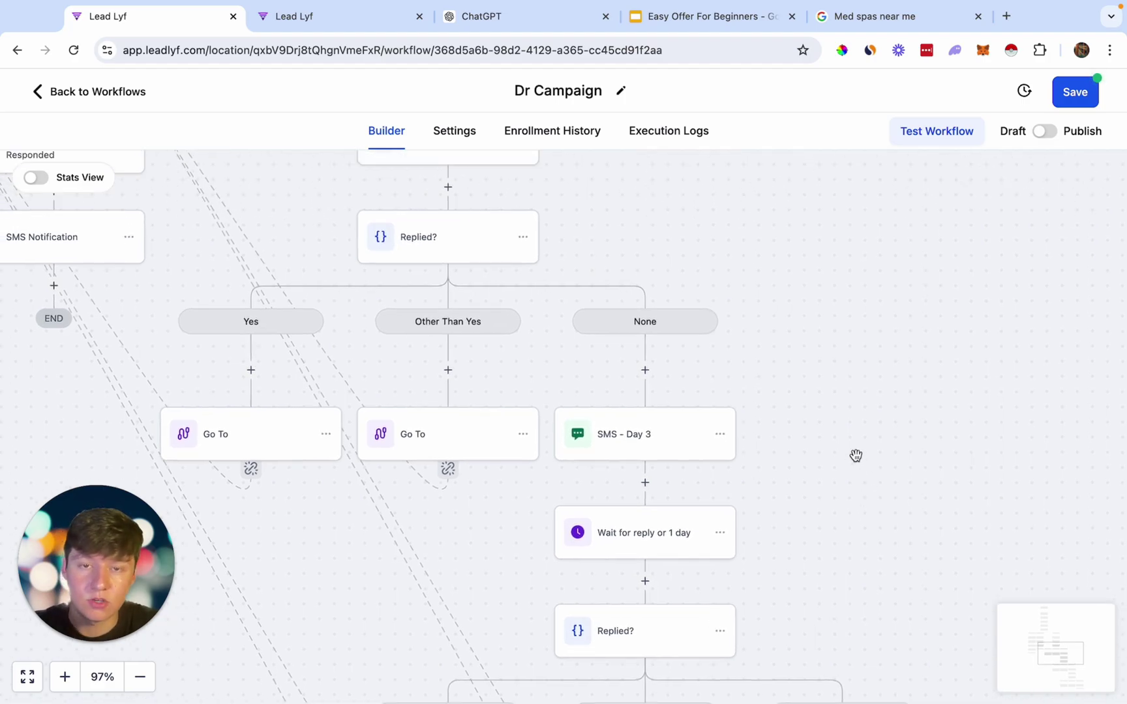
scroll(855, 455, up, 5)
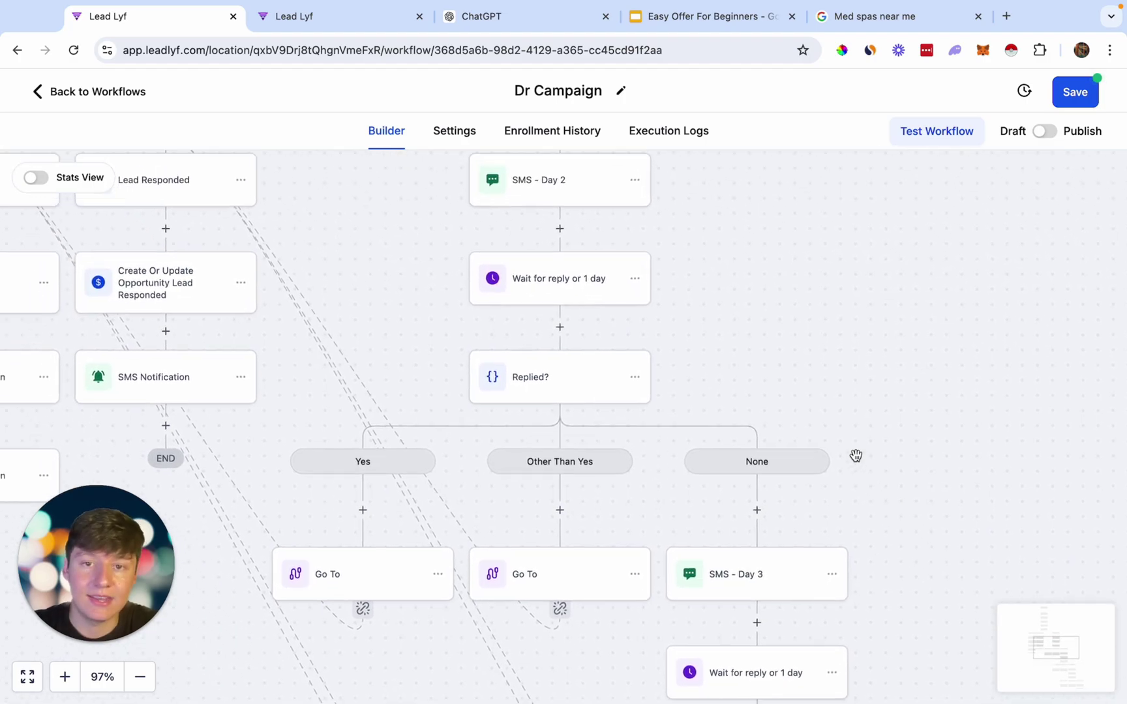
scroll(856, 455, up, 5)
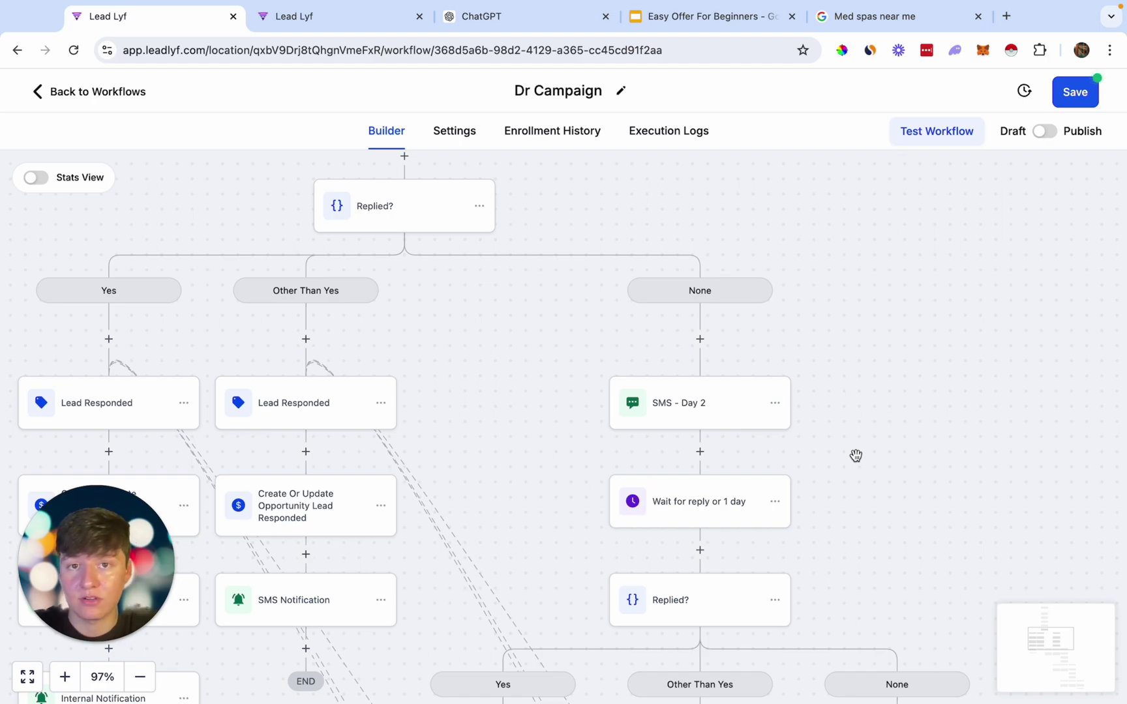
scroll(852, 434, up, 4)
scroll(853, 434, left, 2)
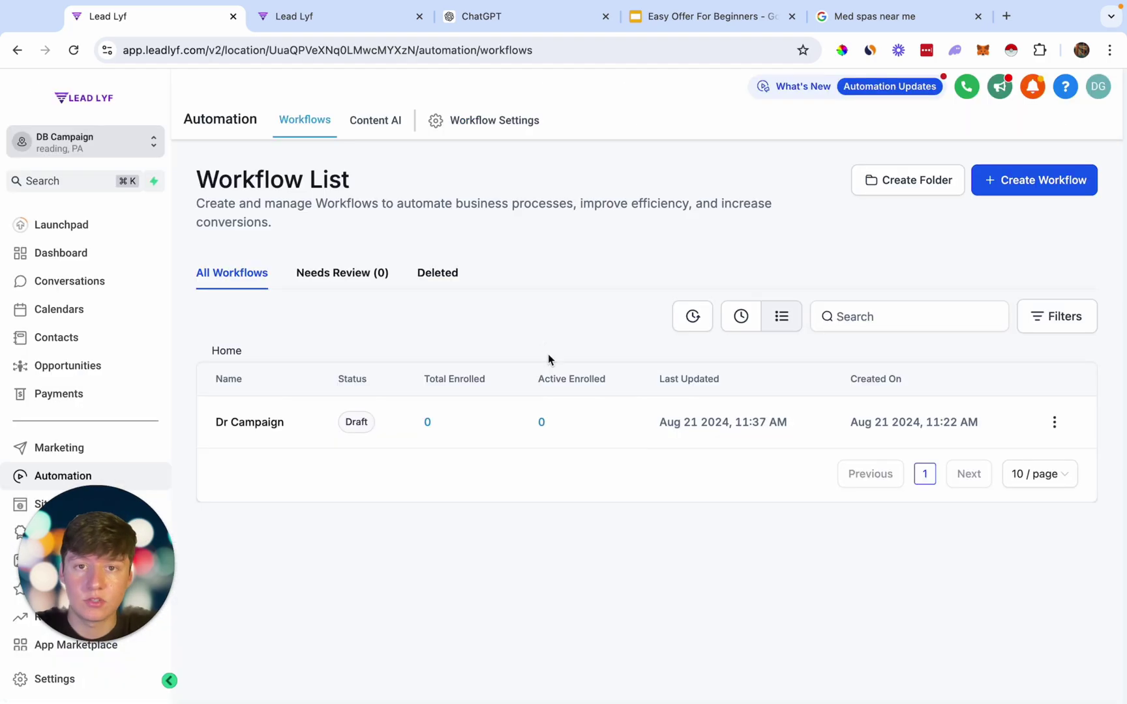
Import the contacts from result.csv into the DB Campaign account and dismiss the import dialog.
click(75, 343)
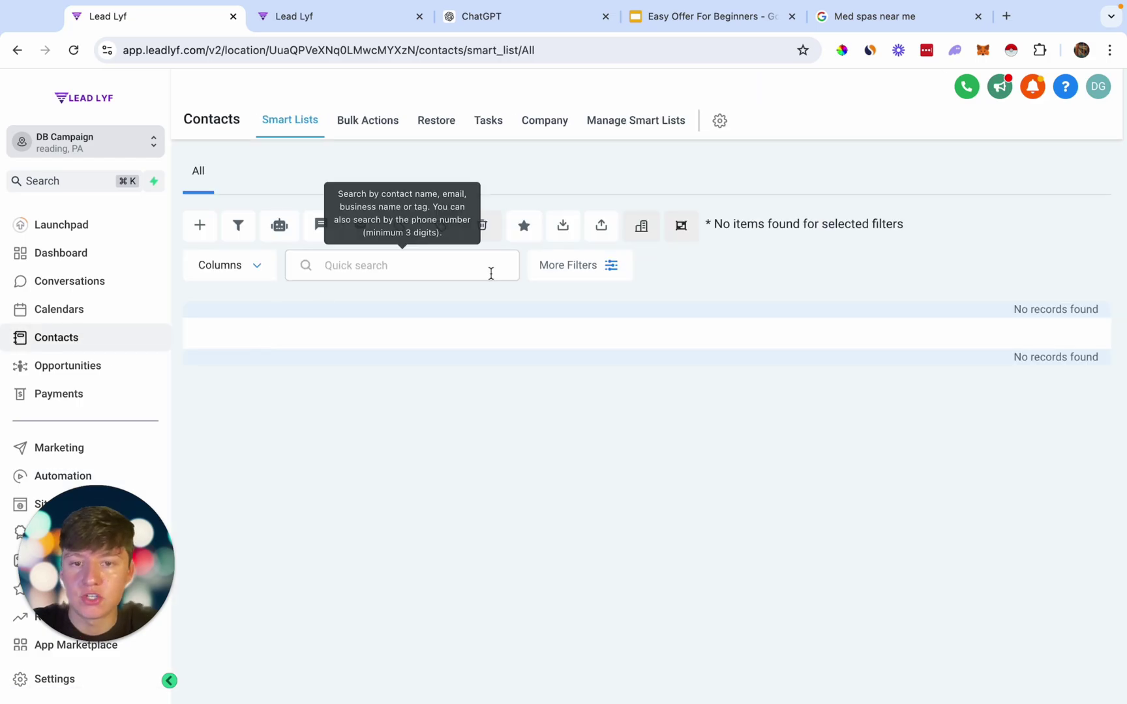
click(602, 229)
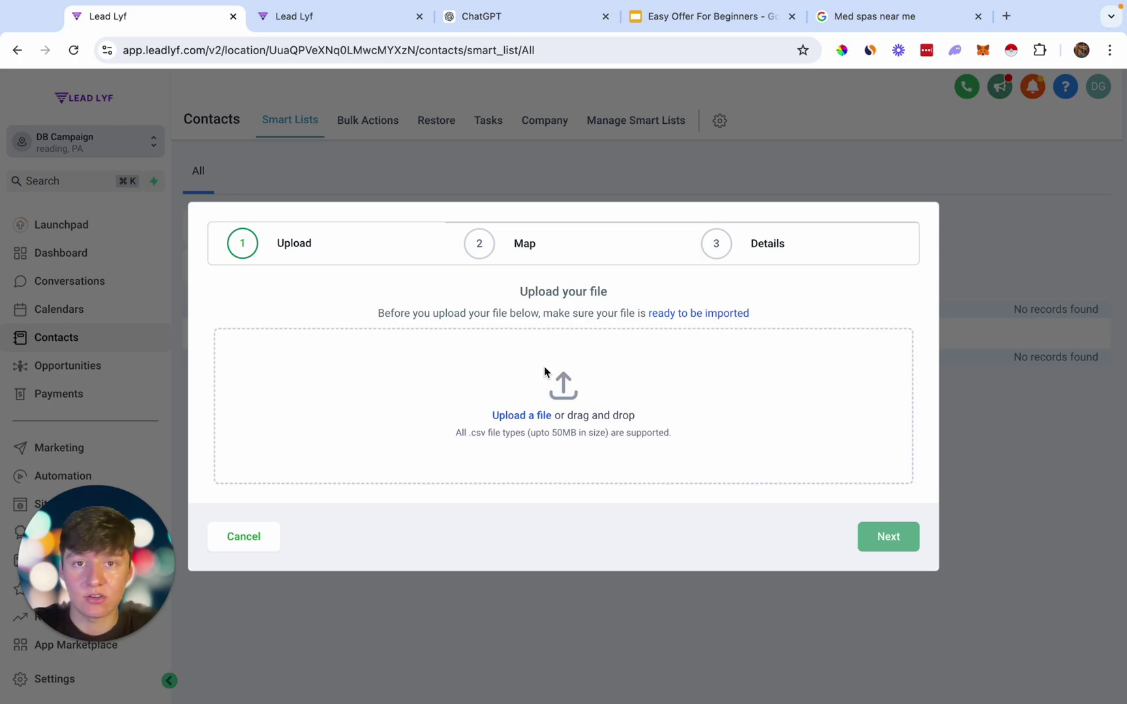
drag(545, 372, 548, 377)
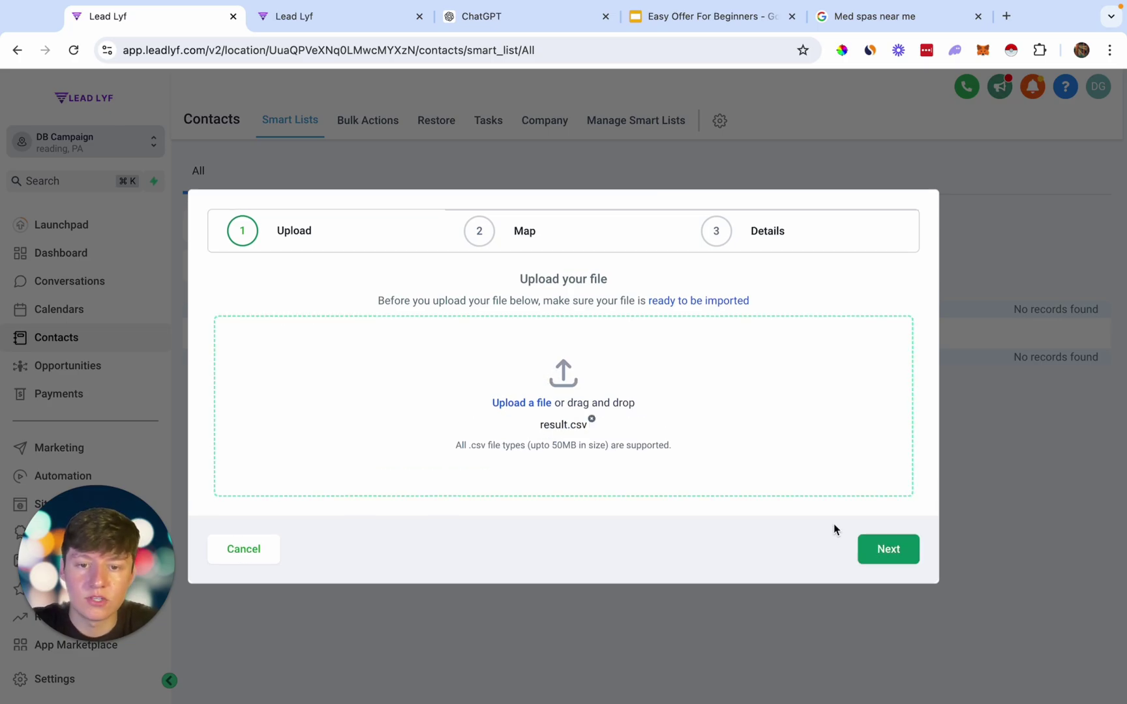
click(888, 549)
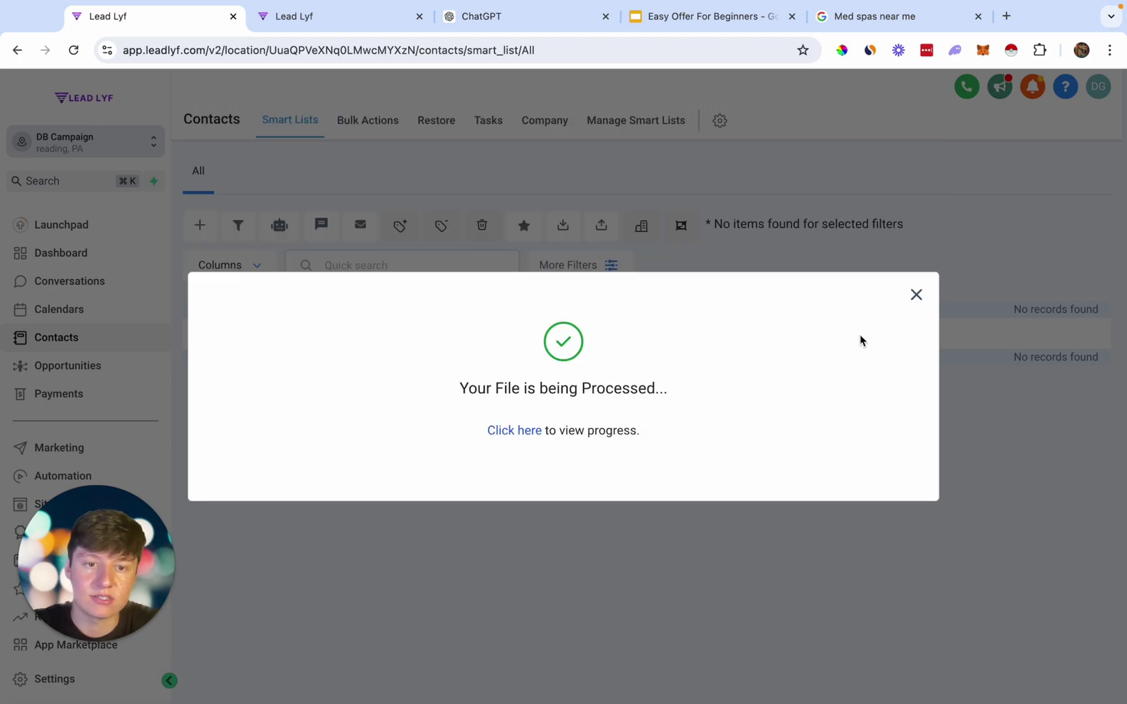
click(916, 294)
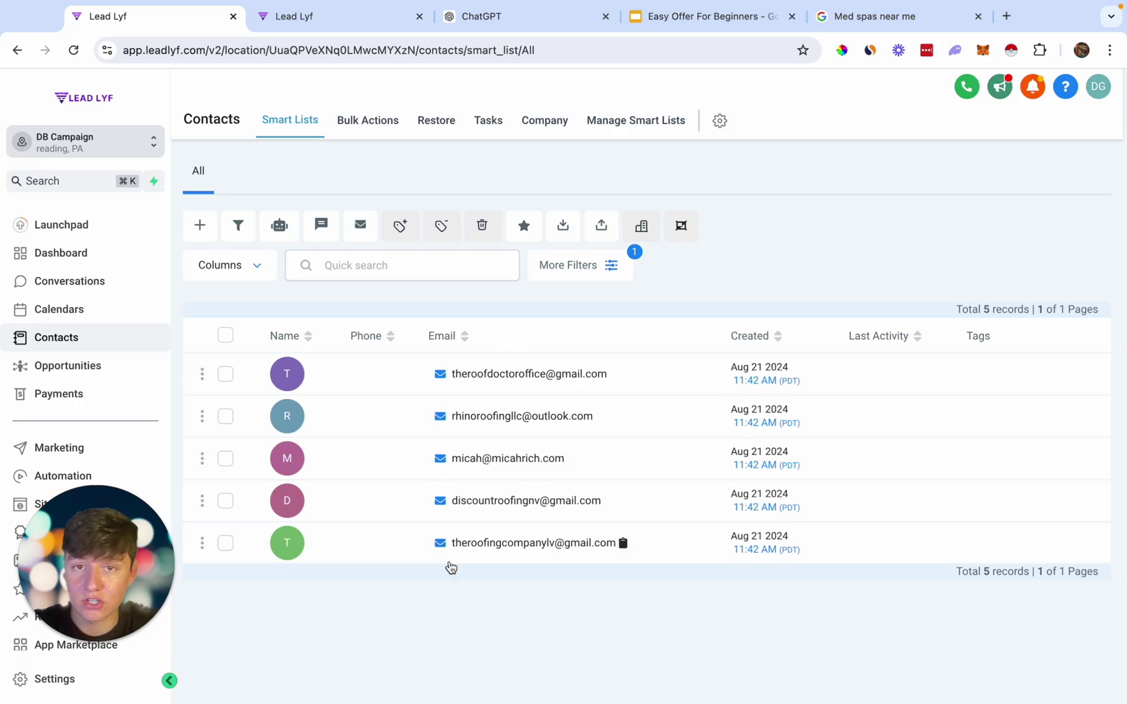
Add all imported contacts to the Dr Campaign workflow at once, with "Dr Campaign" as the action description.
click(225, 336)
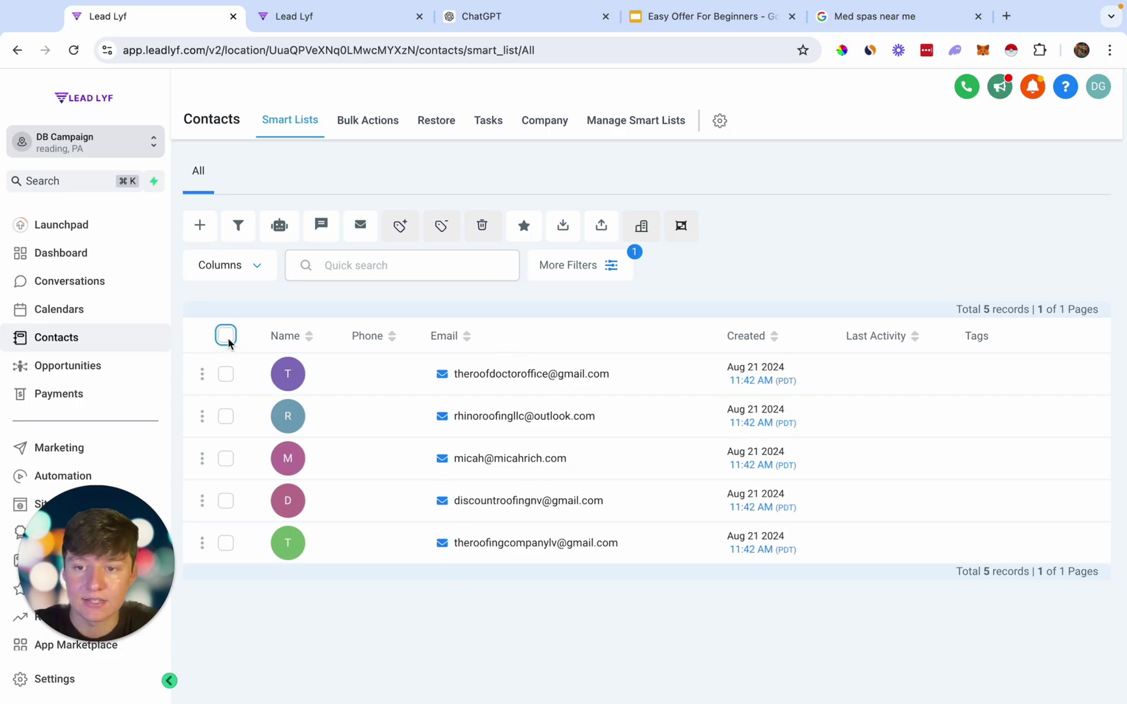
click(279, 225)
click(725, 385)
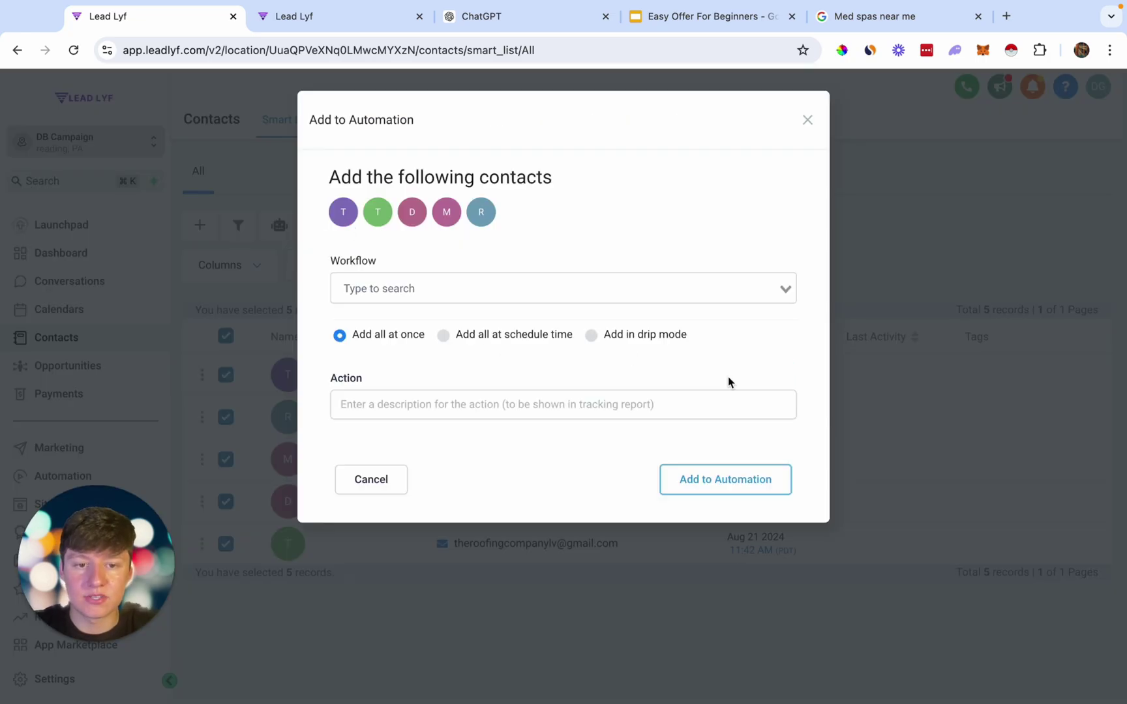
click(454, 297)
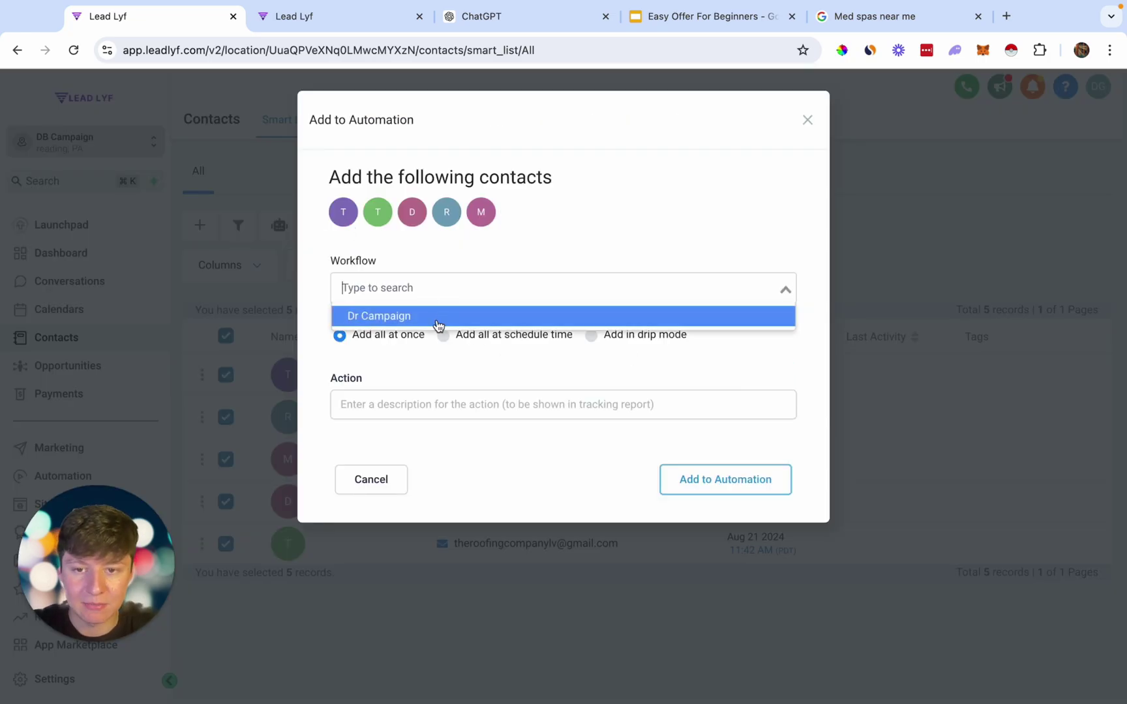
click(435, 318)
click(378, 405)
text(Dr Campaign)
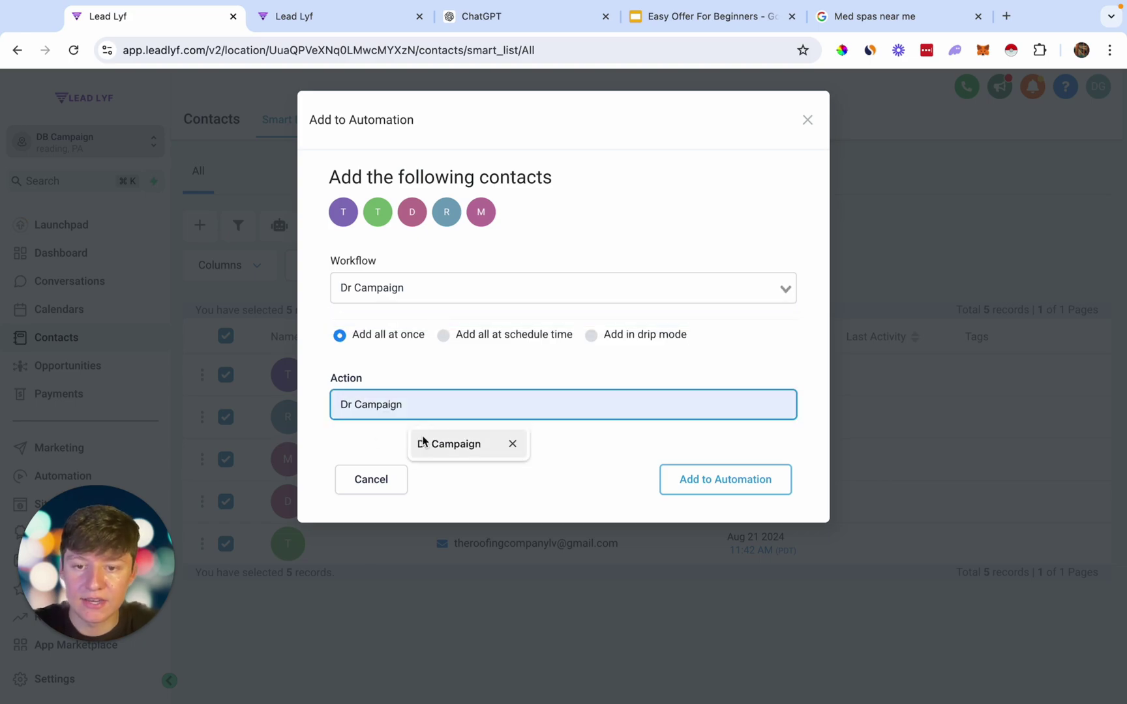
click(424, 442)
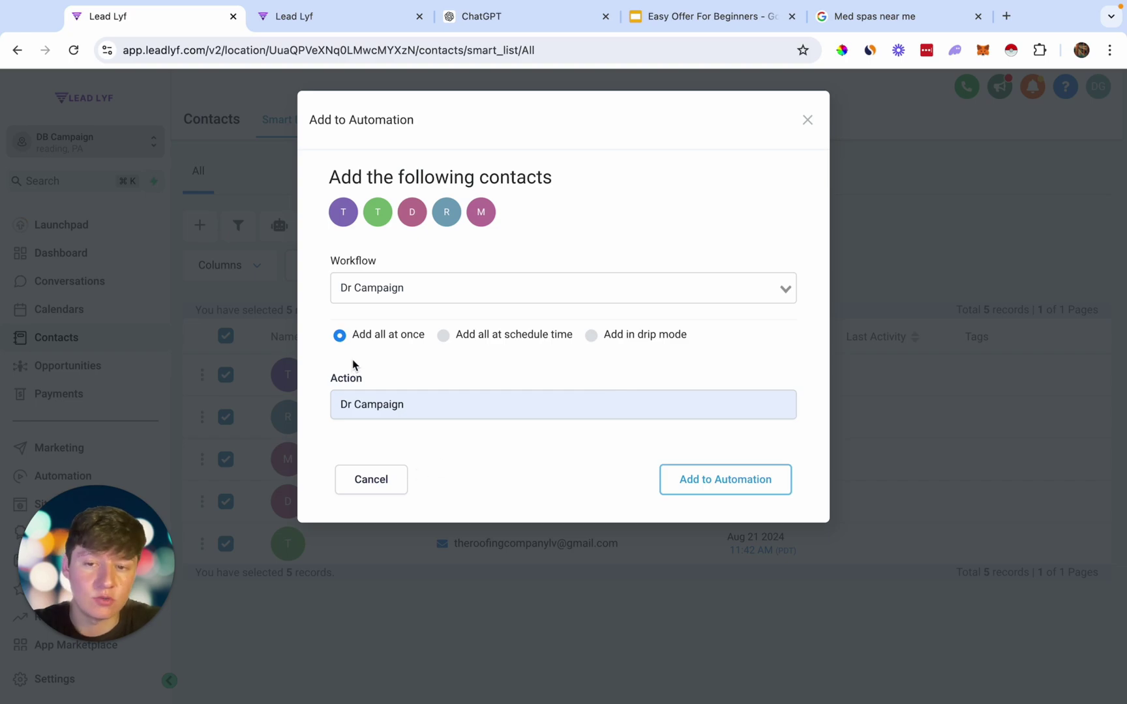
click(719, 484)
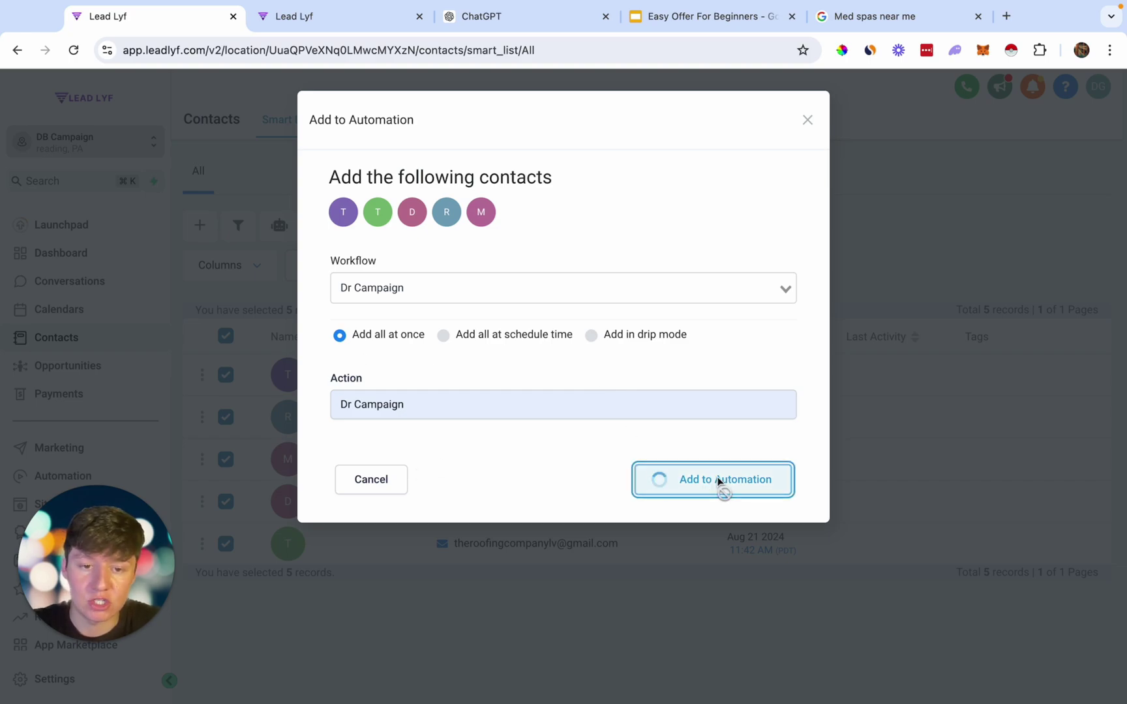